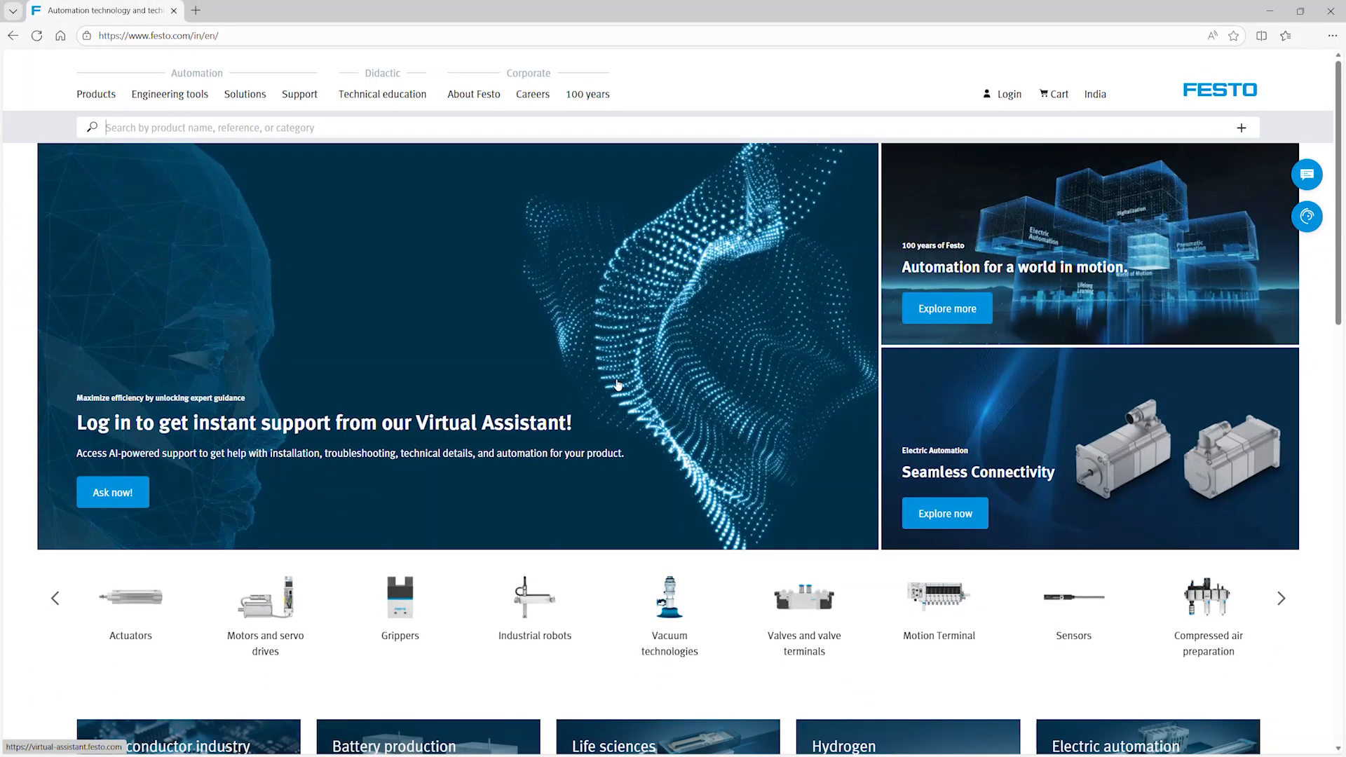
# Search the Festo website for "festo automation suite" and download the Festo Automation Suite software from the results.
pyautogui.click(242, 128)
pyautogui.write('fes')
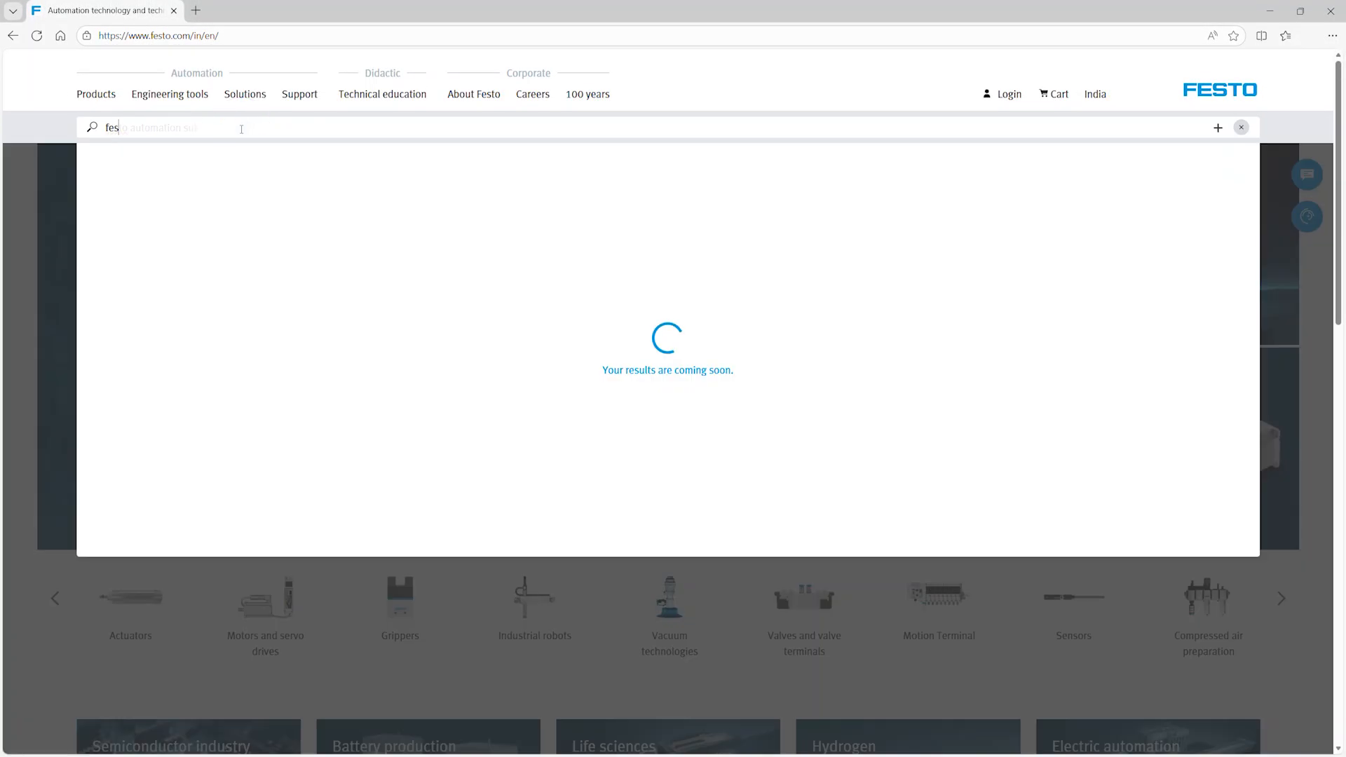
pyautogui.press('Return')
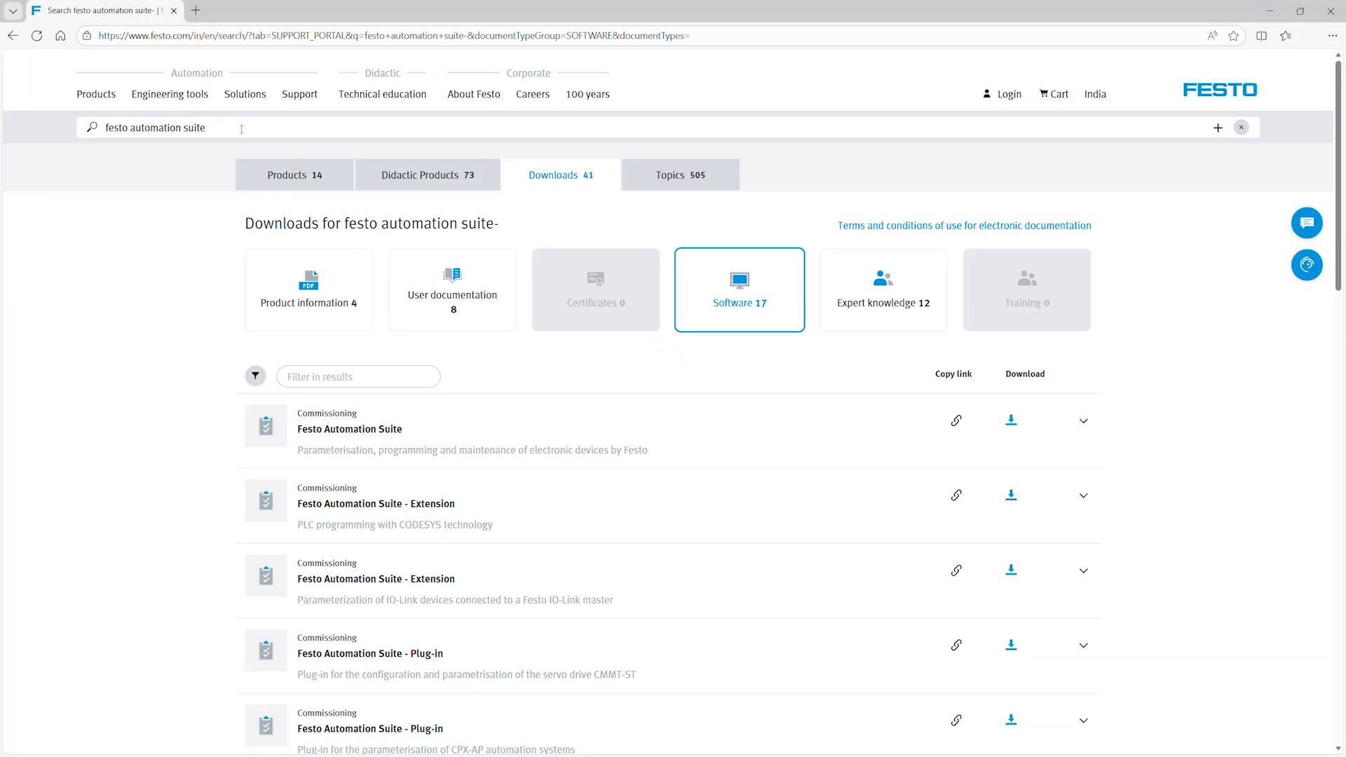
pyautogui.click(562, 176)
pyautogui.click(1012, 421)
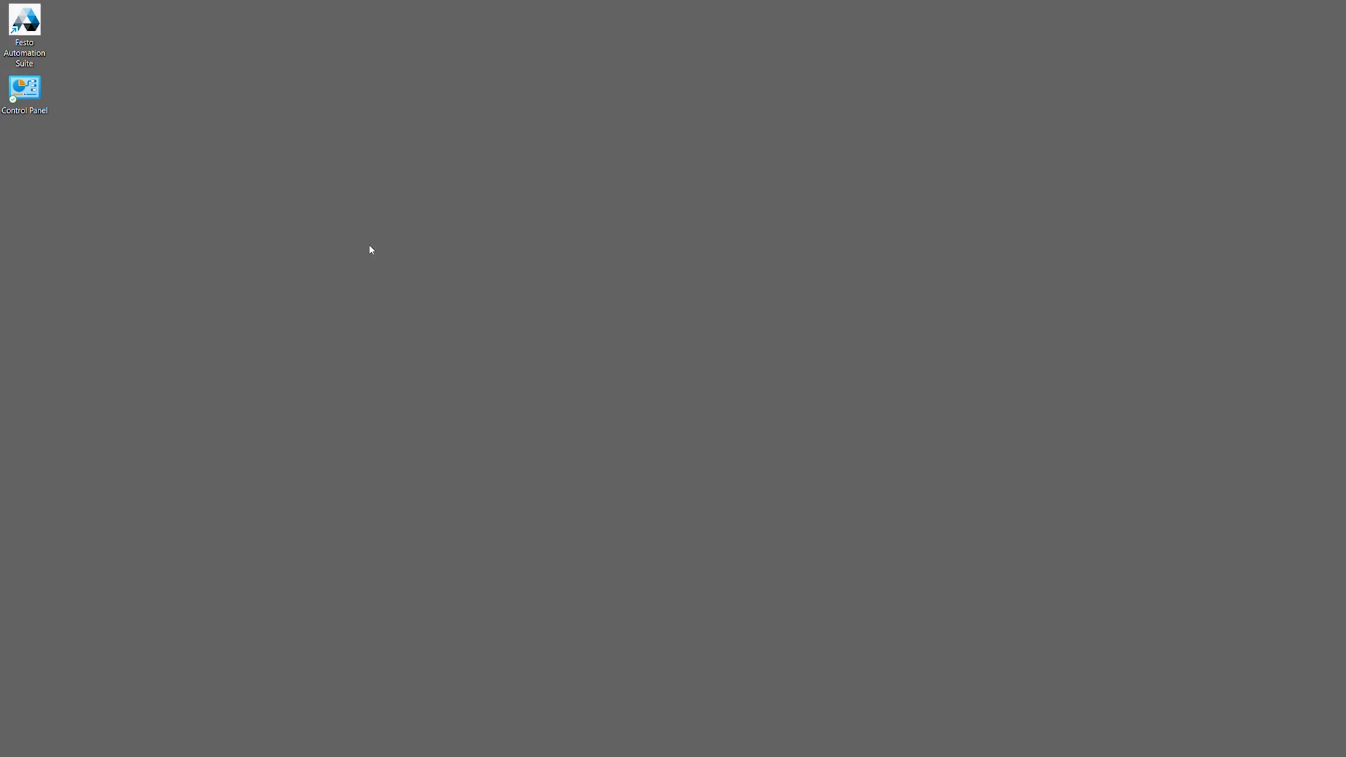
# Launch Festo Automation Suite and install the Scan extension, version 2.11.0.135, from the repositories.
pyautogui.doubleClick(29, 25)
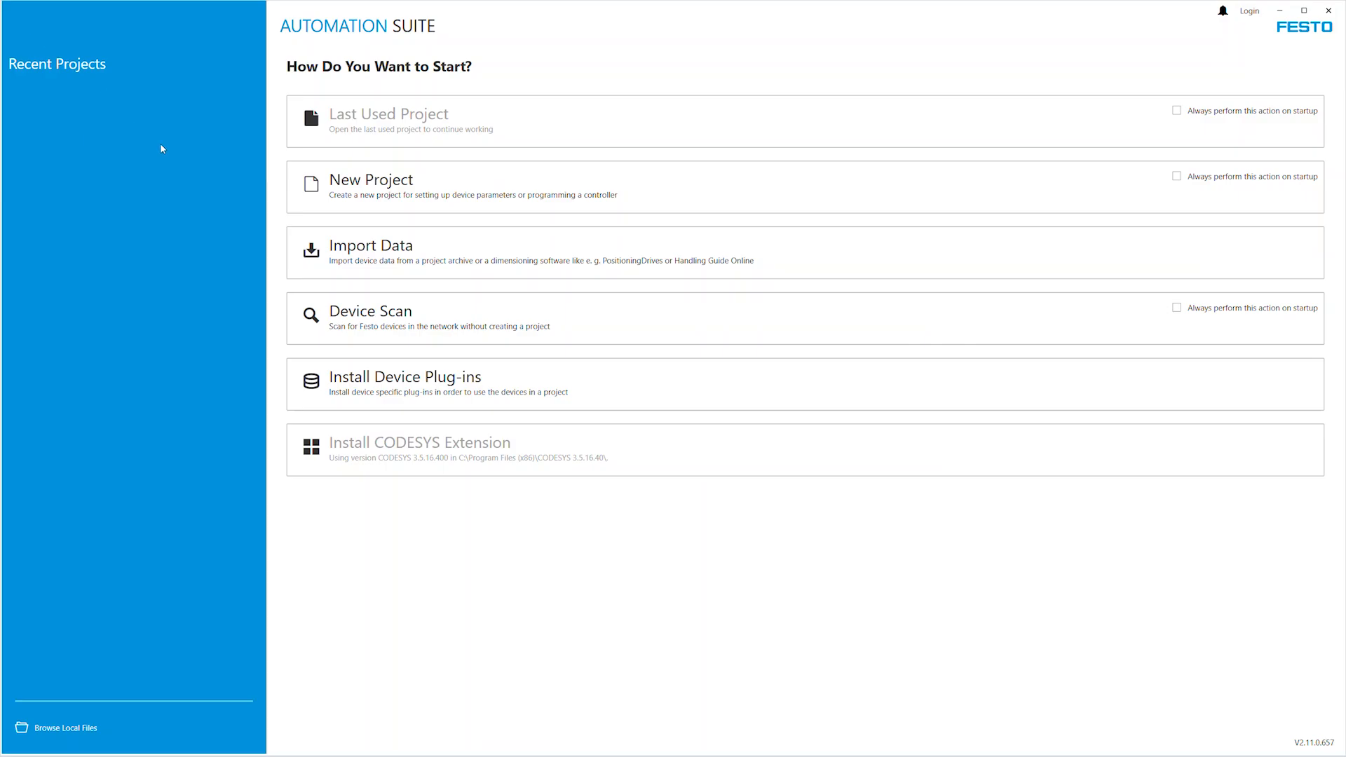
pyautogui.click(365, 373)
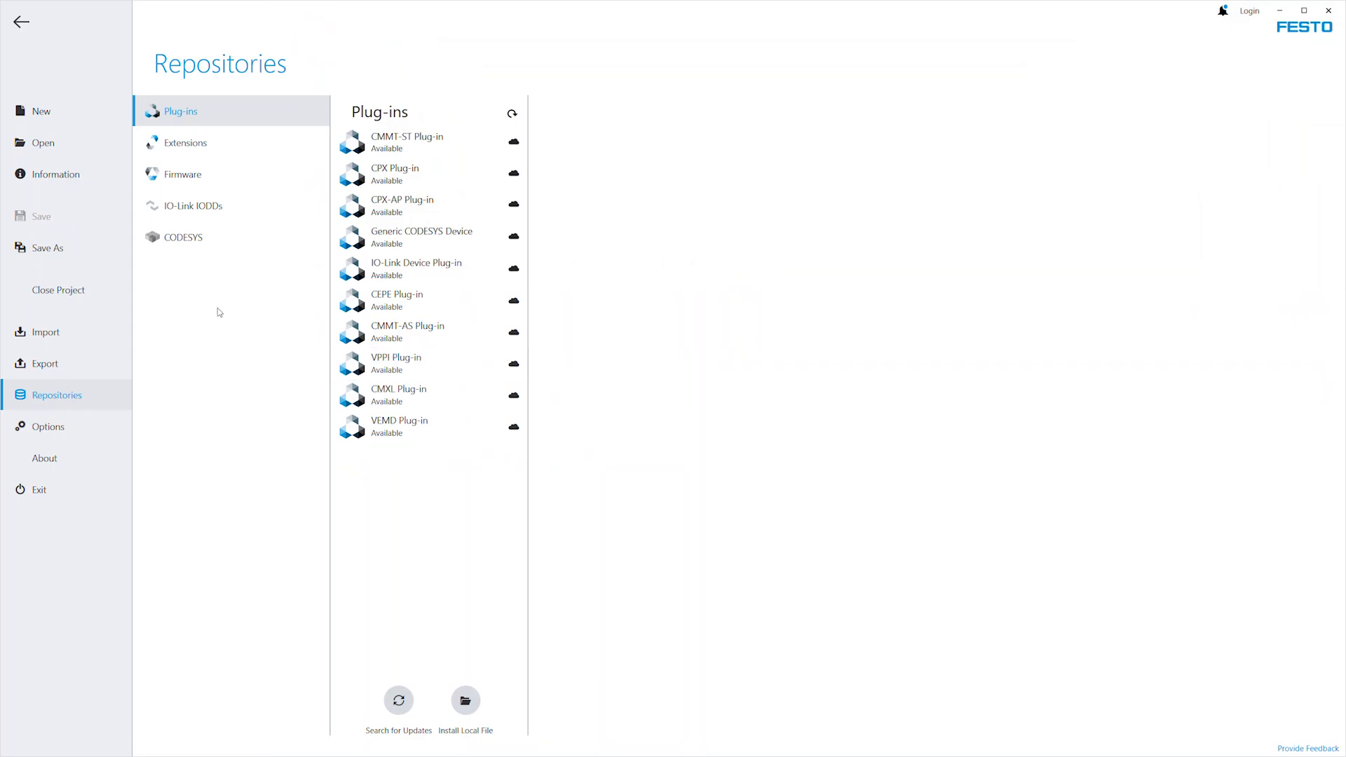
pyautogui.click(195, 143)
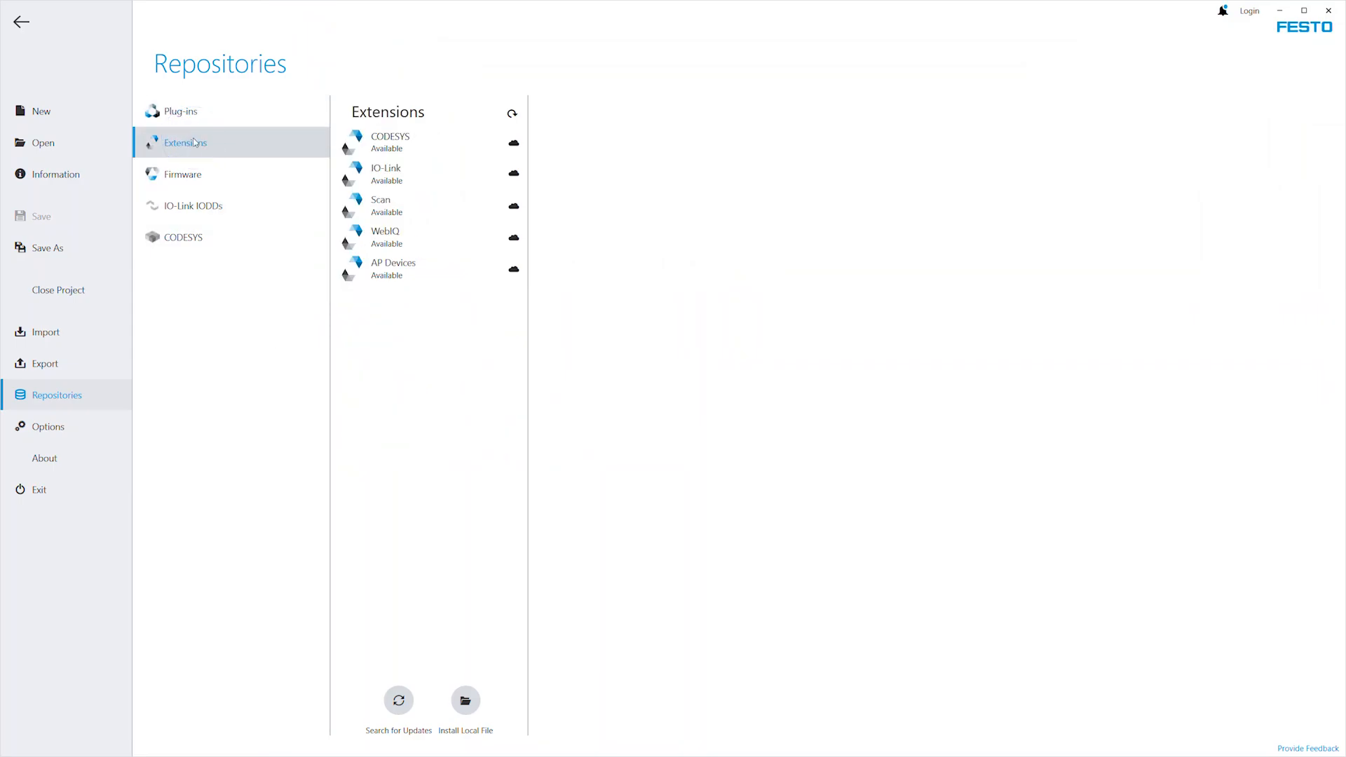
pyautogui.click(405, 214)
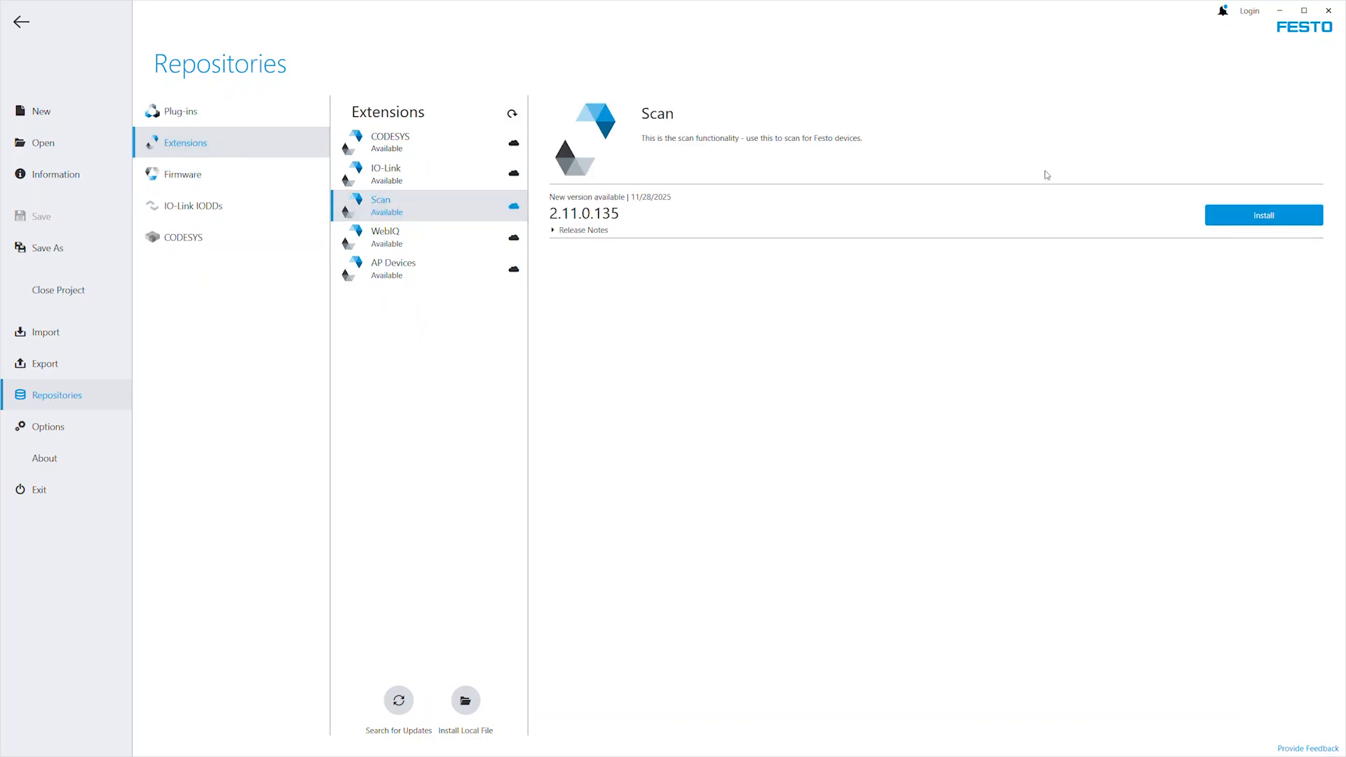
pyautogui.click(1267, 221)
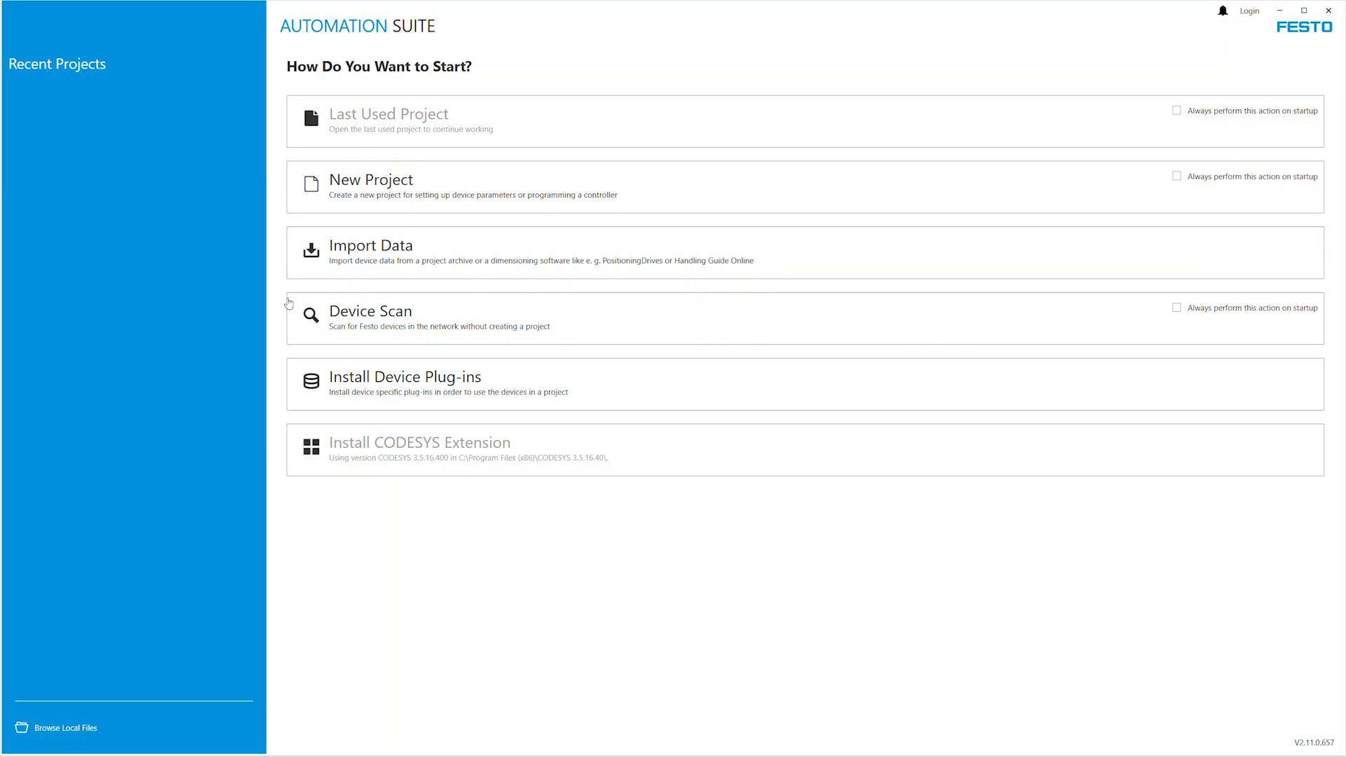
# Install the CMMT-ST device plug-in, version 2.11.0.663, from the repositories.
pyautogui.click(367, 379)
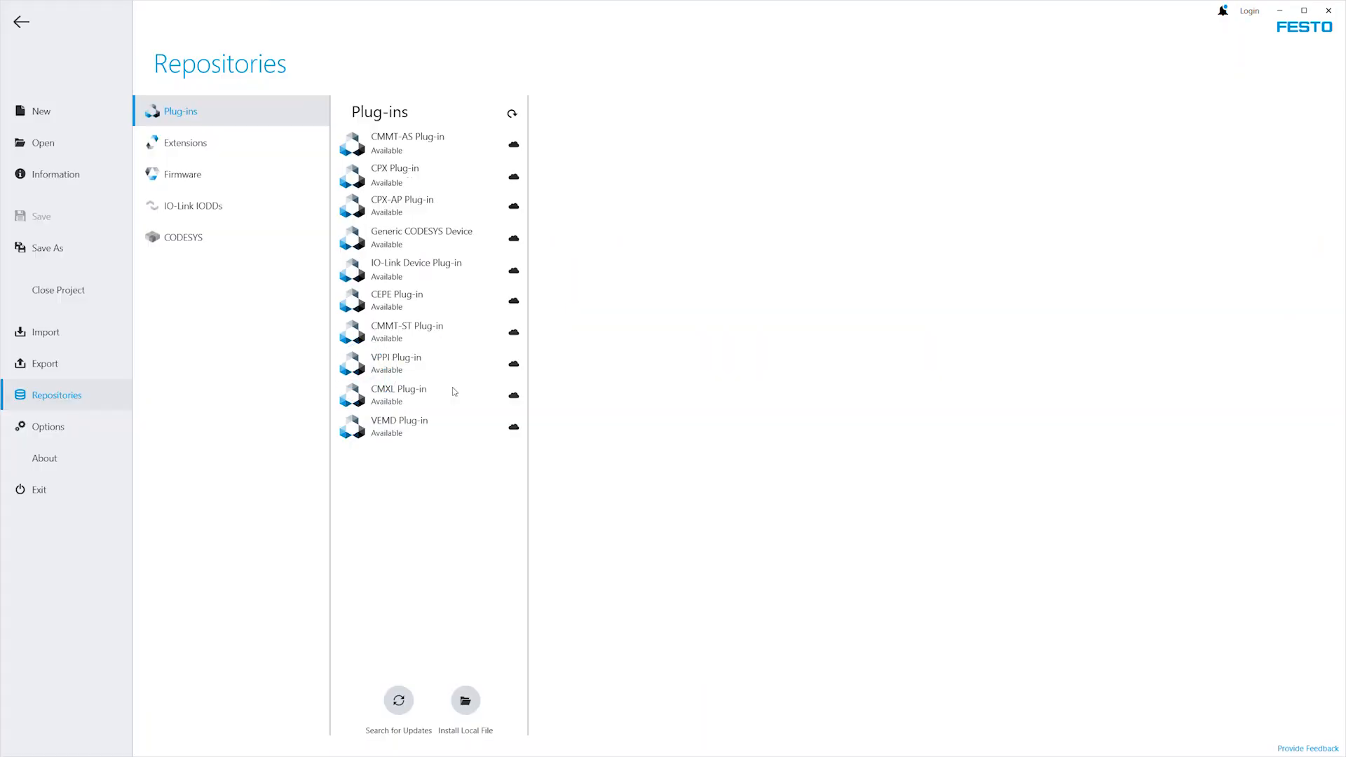
pyautogui.click(422, 334)
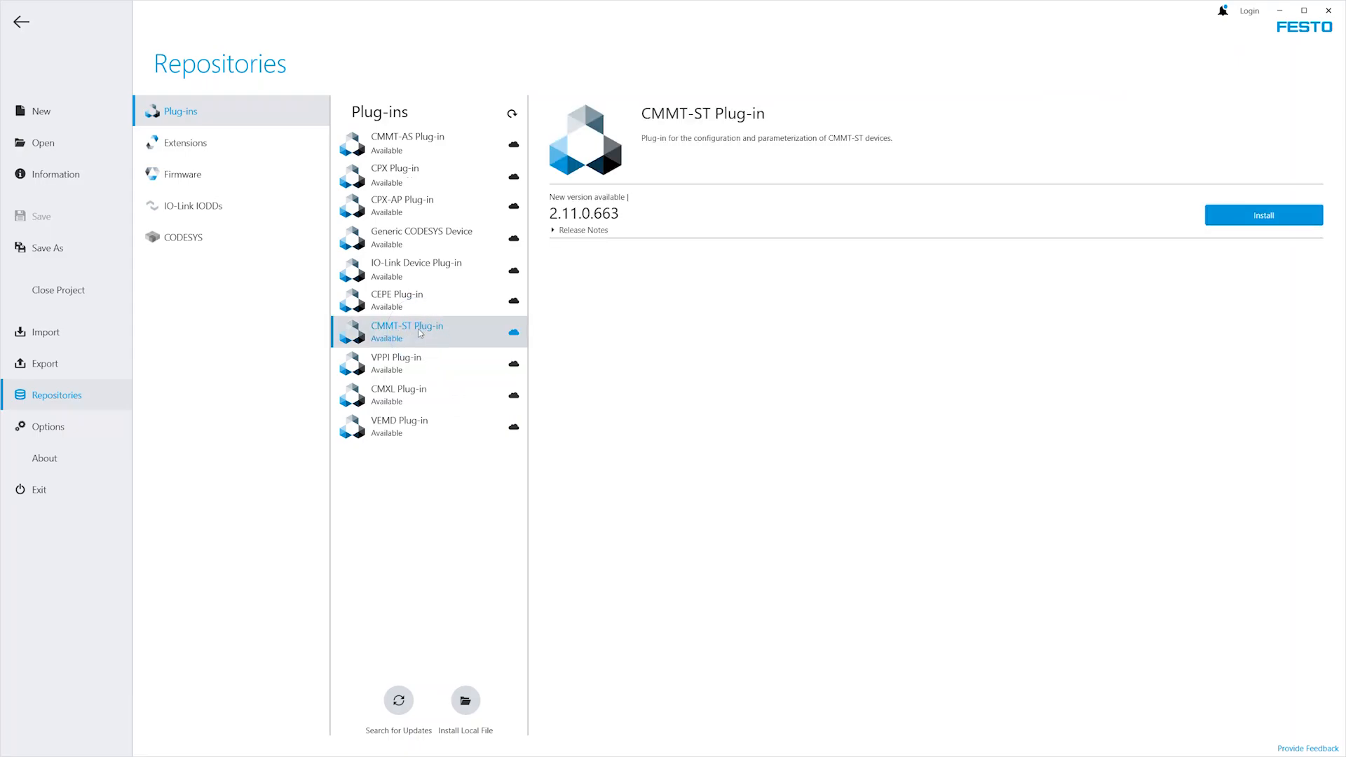
pyautogui.click(1264, 218)
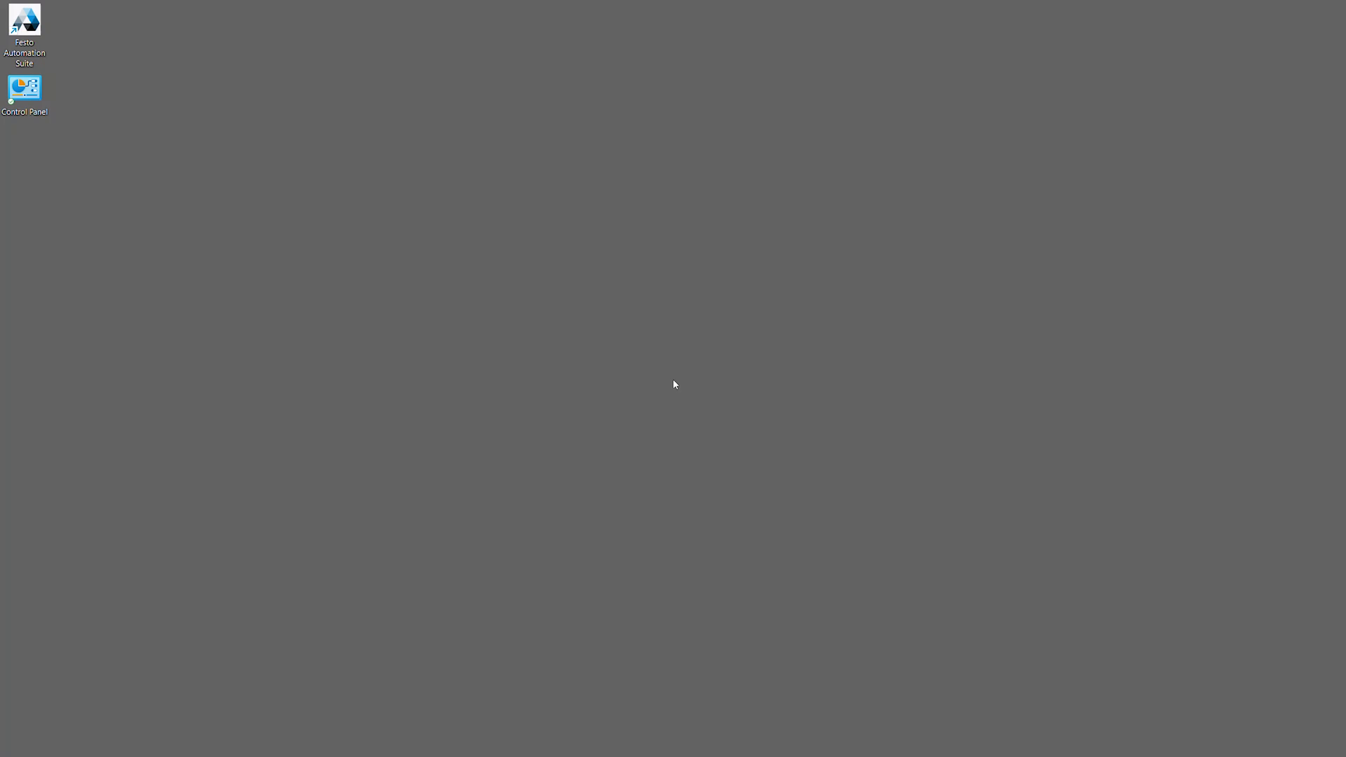
# In the Windows Control Panel, open the Internet Protocol Version 4 (TCP/IPv4) properties of the Ethernet 13 connection.
pyautogui.doubleClick(24, 90)
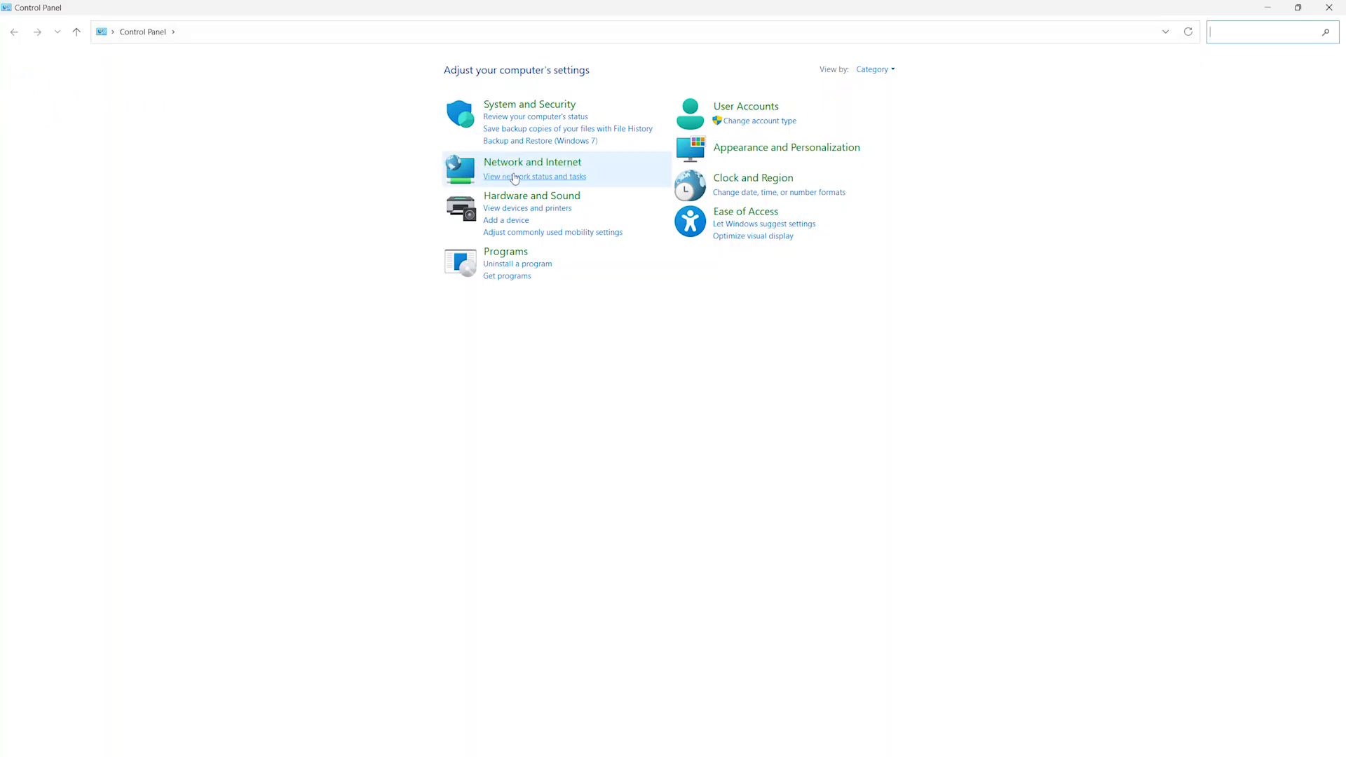
pyautogui.click(521, 179)
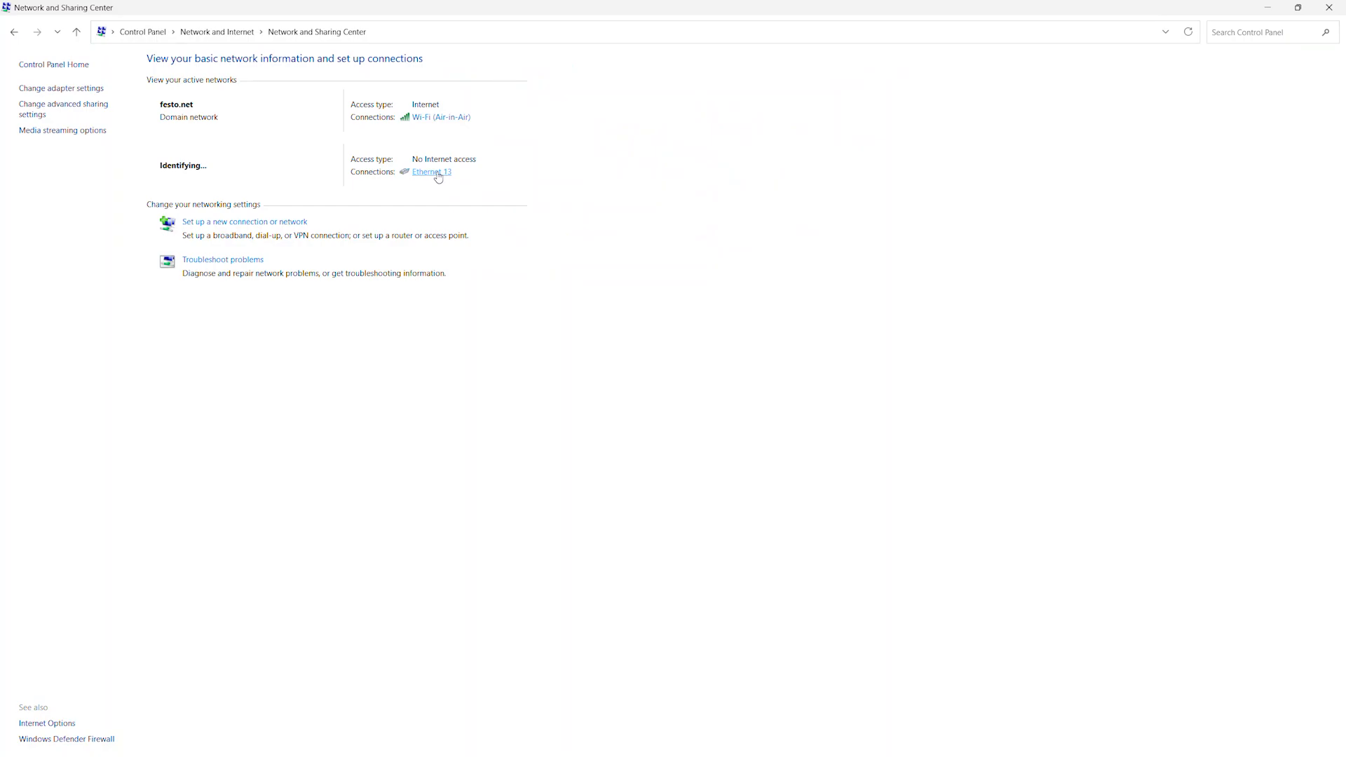
pyautogui.click(438, 177)
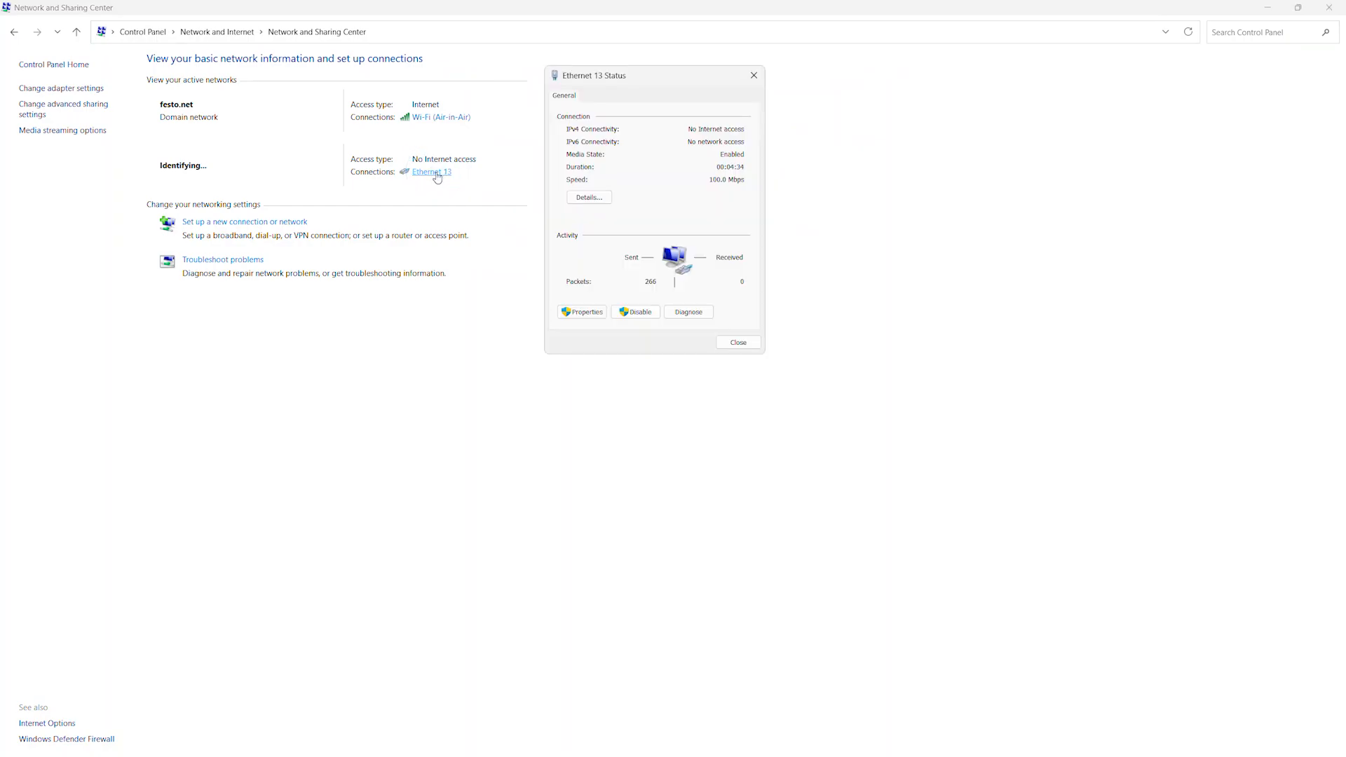
pyautogui.click(582, 312)
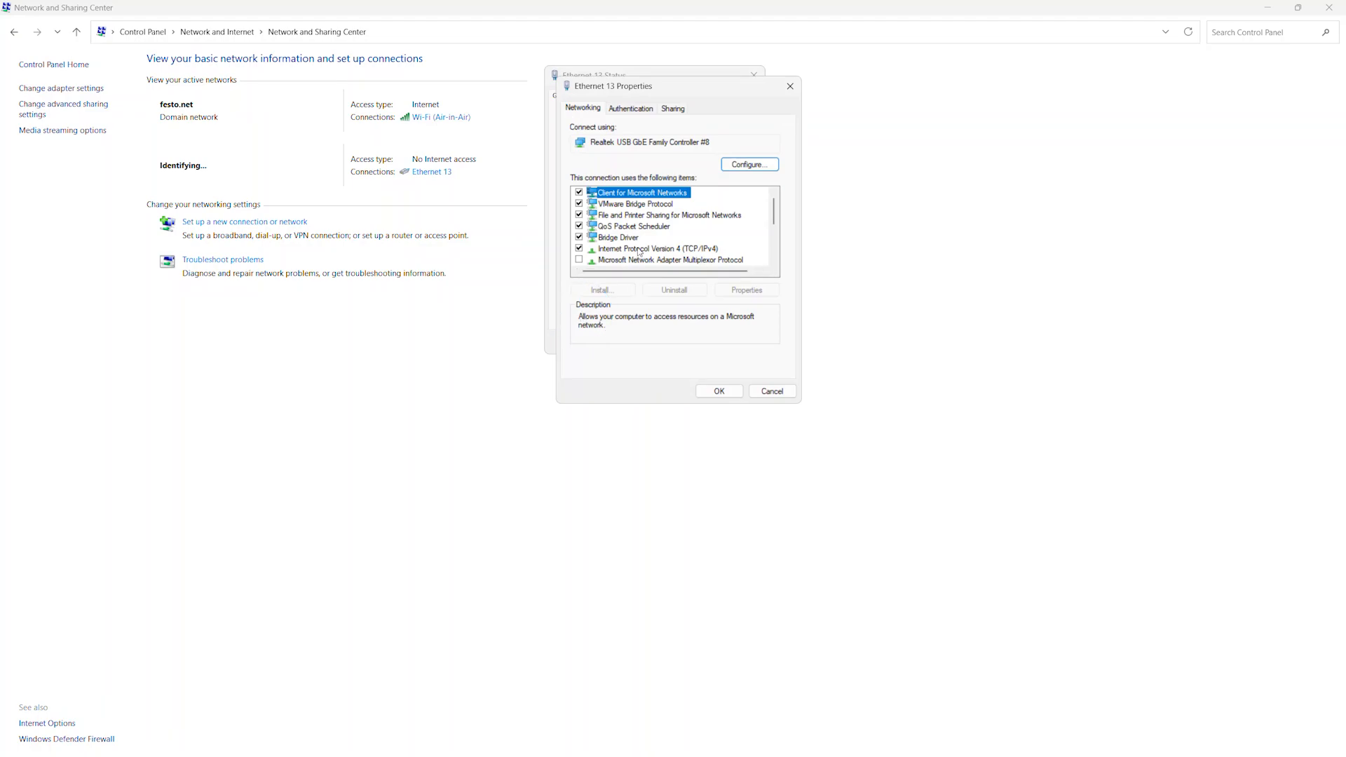
pyautogui.click(640, 251)
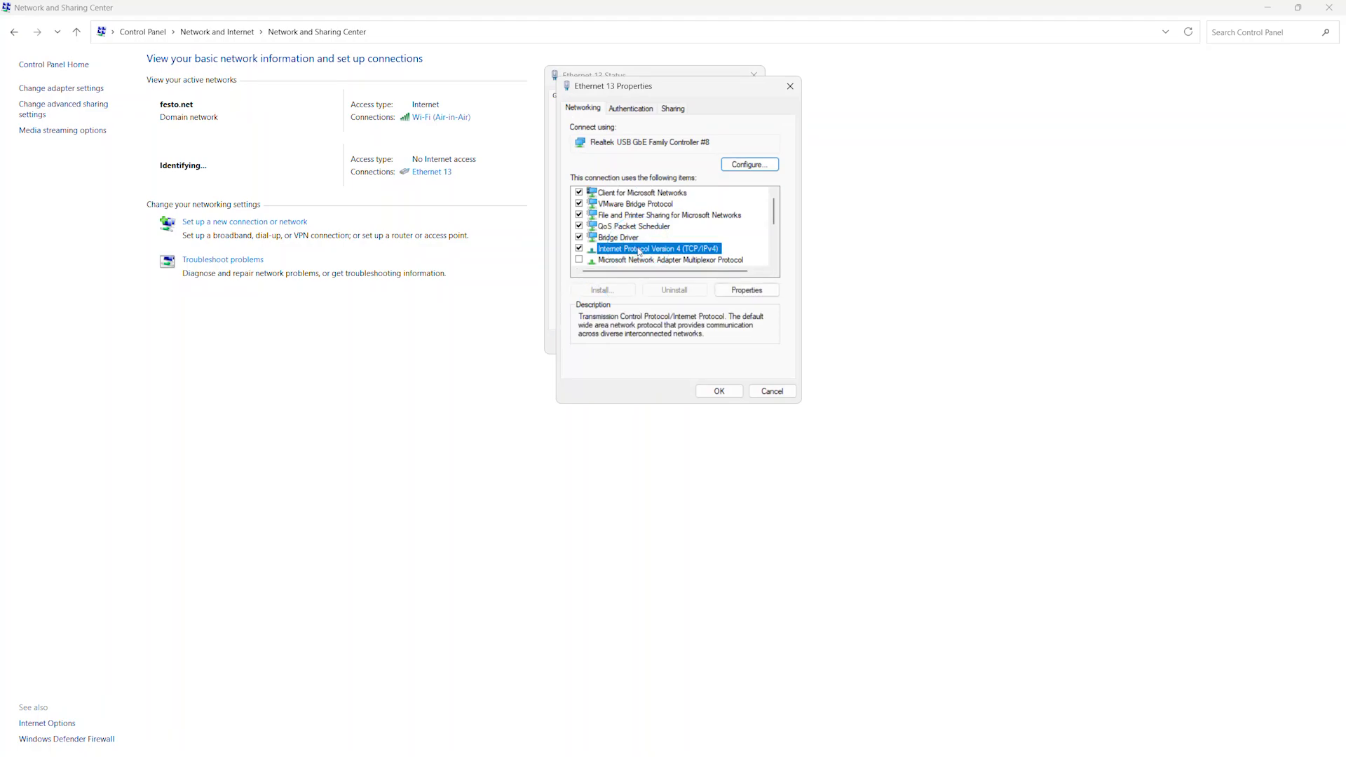
pyautogui.doubleClick(640, 250)
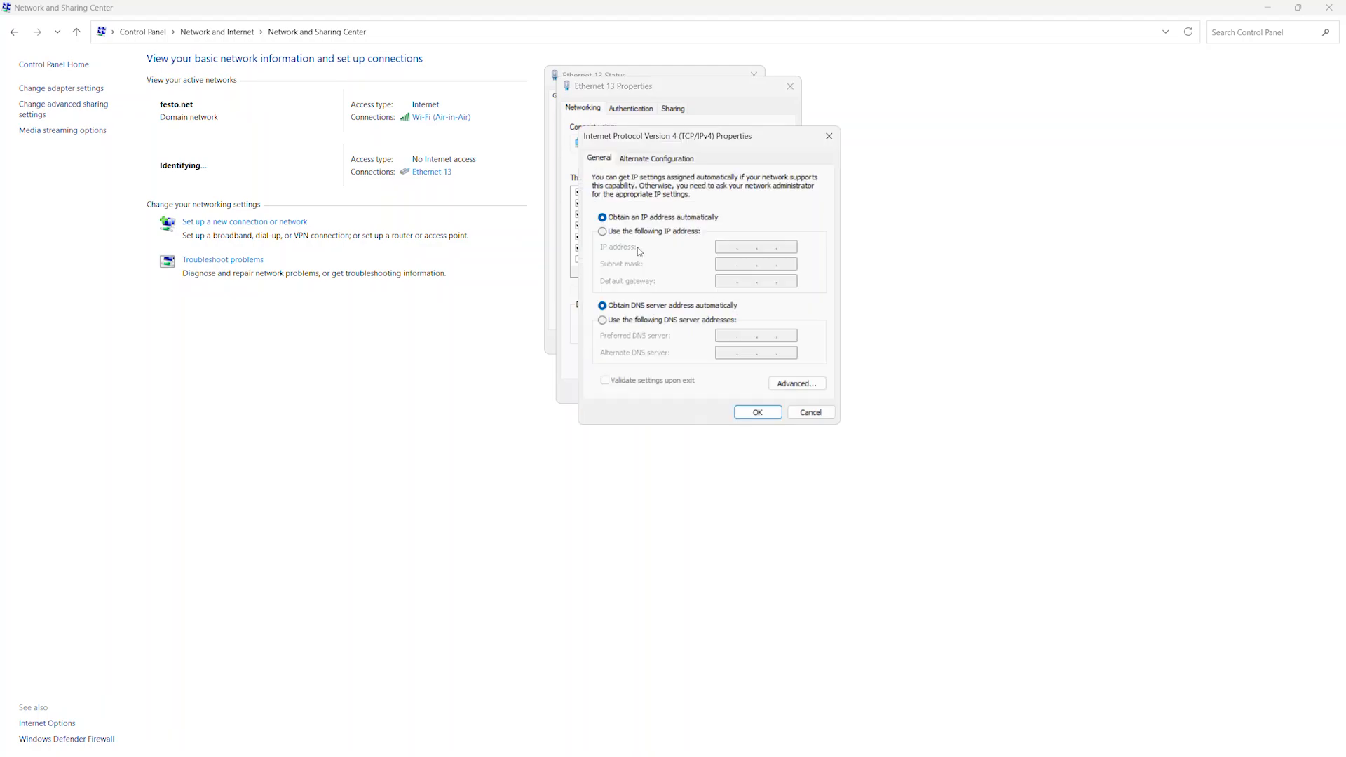
# Assign the static IP address 192.168.2.1 with its default subnet mask to the Ethernet adapter, and view the connection details.
pyautogui.click(633, 233)
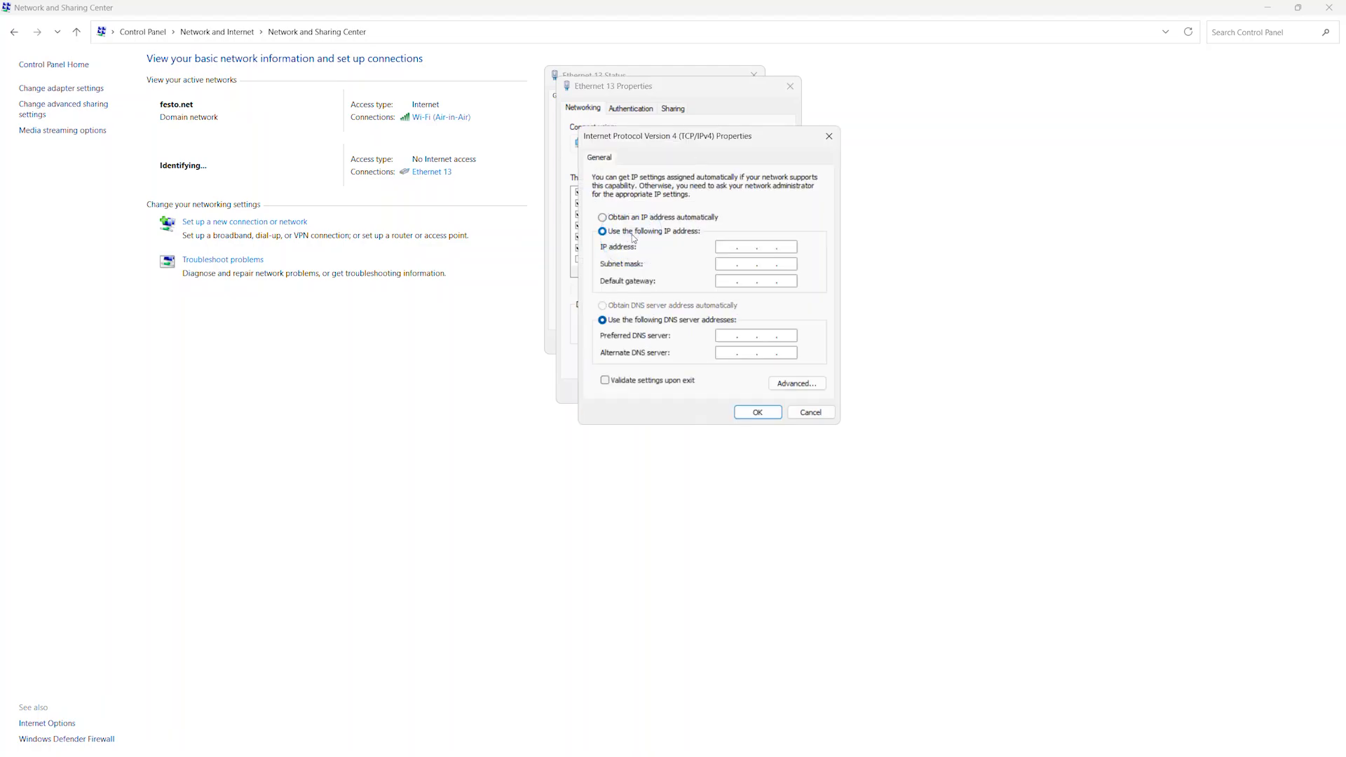
pyautogui.write('192 . 168 . 2 . 1')
pyautogui.click(730, 264)
pyautogui.click(750, 414)
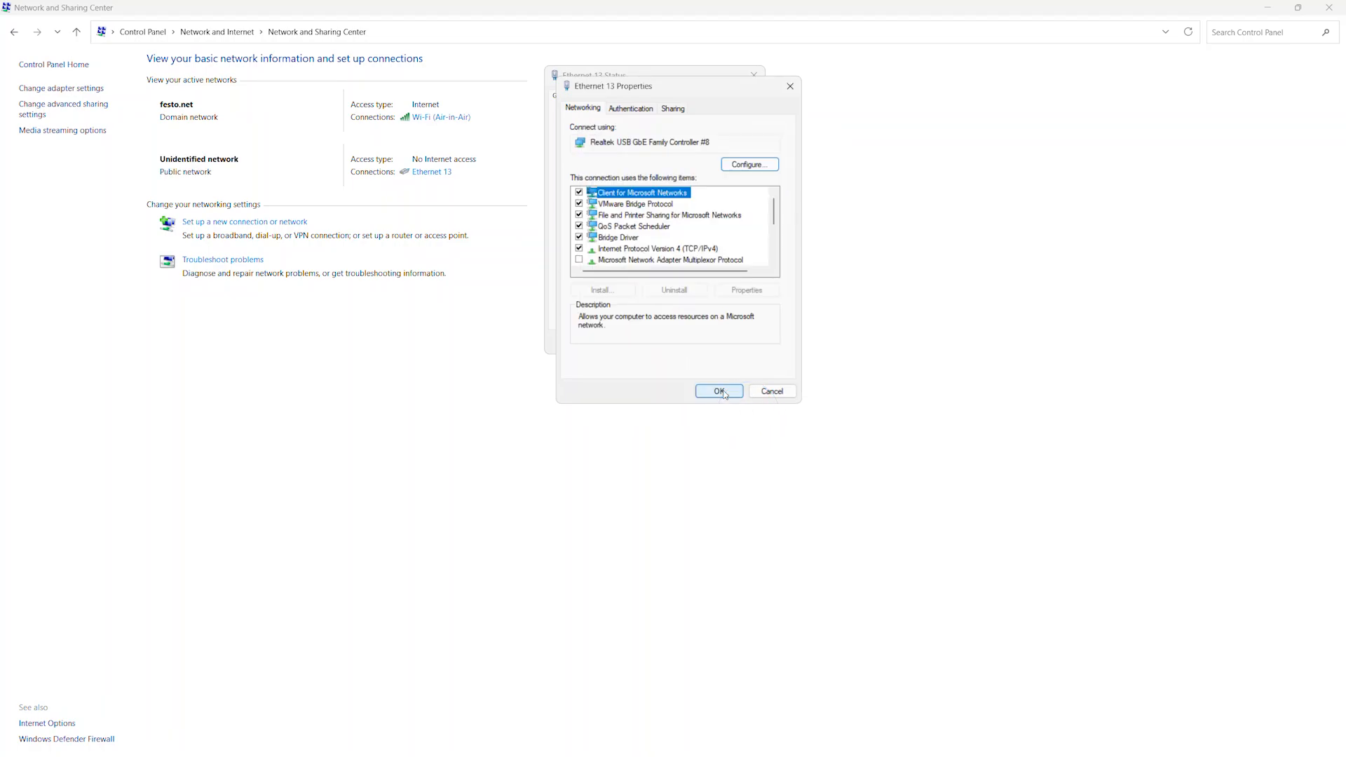
pyautogui.click(725, 393)
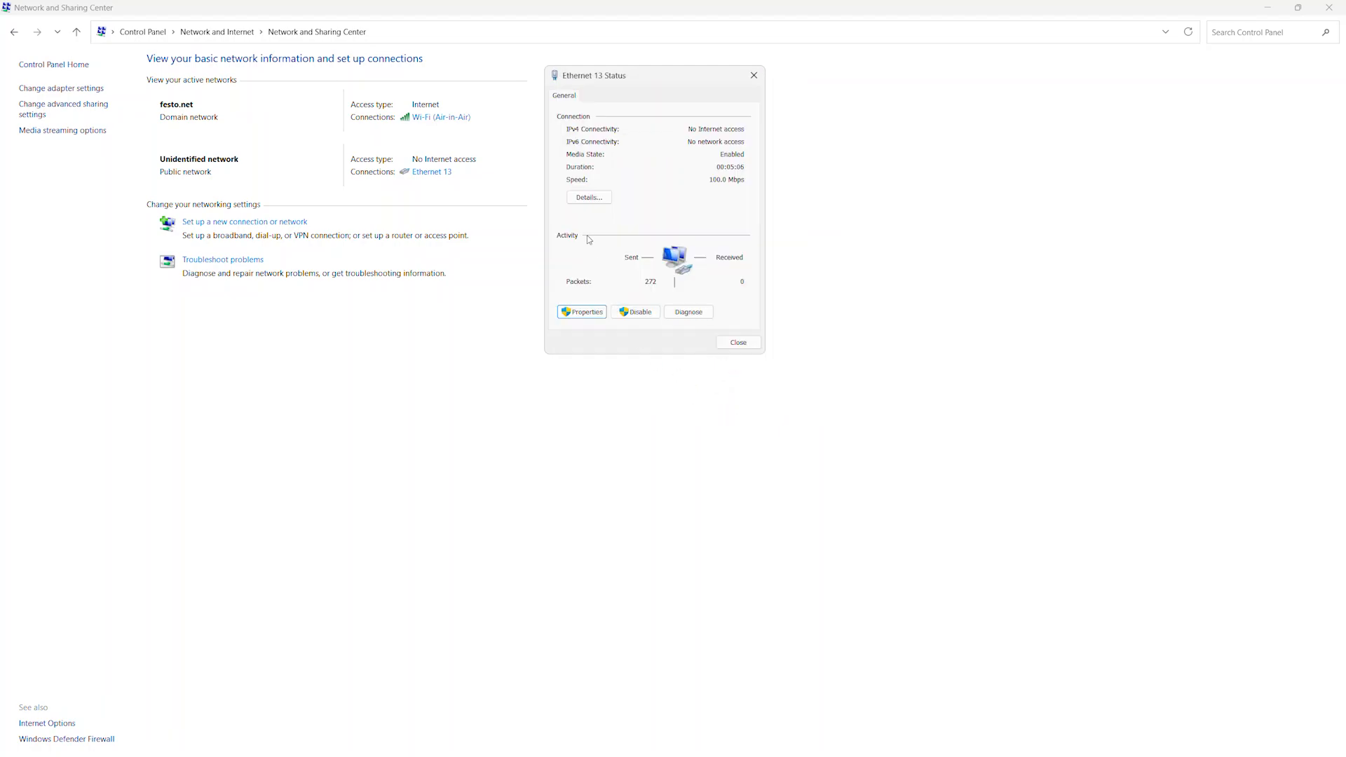
pyautogui.click(589, 199)
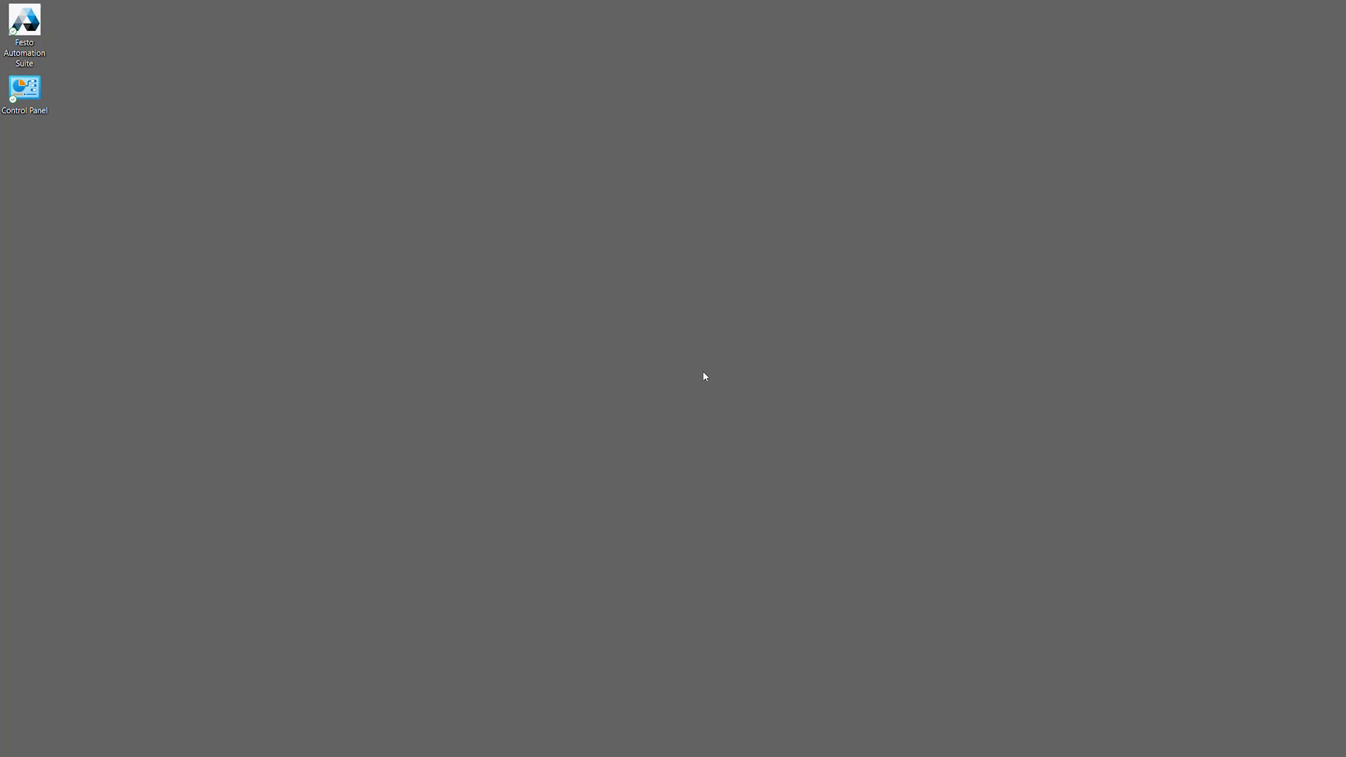
# In Festo Automation Suite, scan for devices and switch identification of the CMMT-ST-C8-1C-MP-S0 drive on and off again.
pyautogui.doubleClick(23, 21)
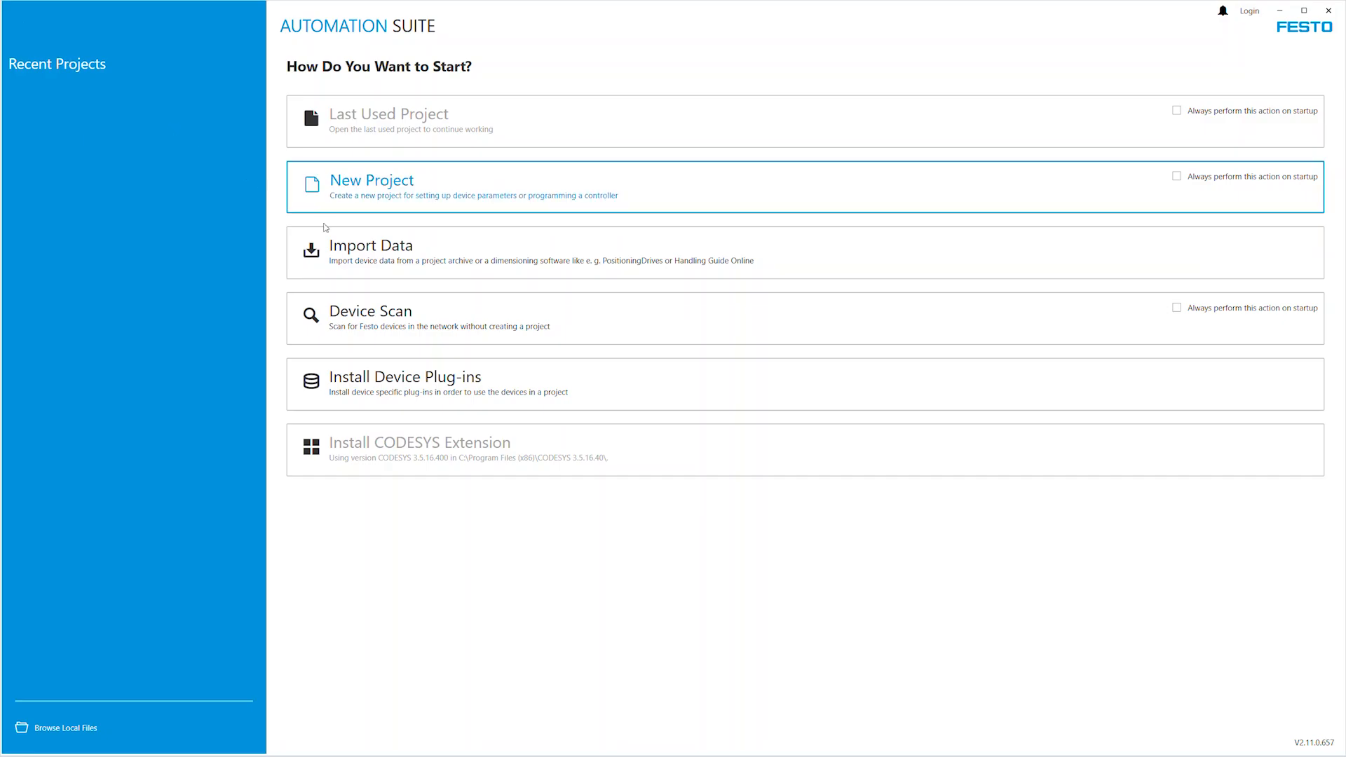
pyautogui.click(414, 315)
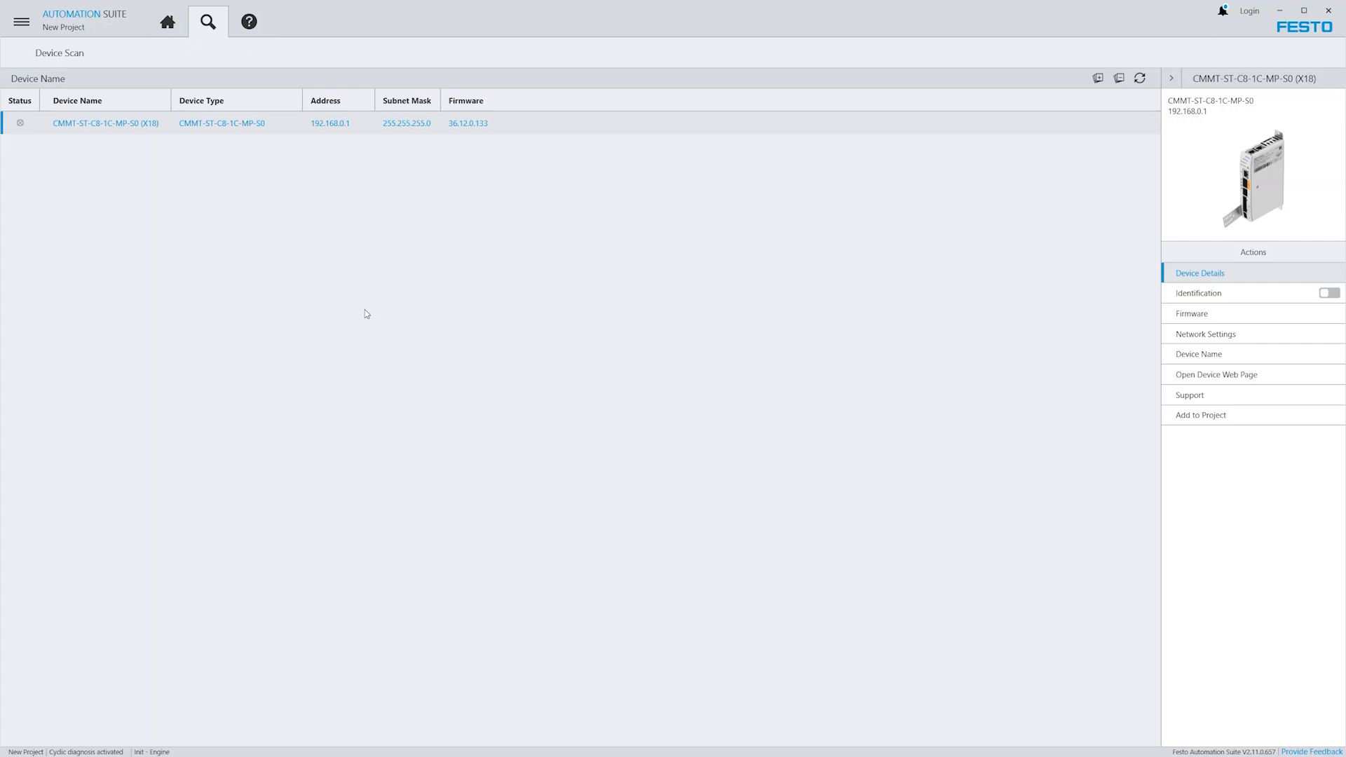
pyautogui.click(359, 130)
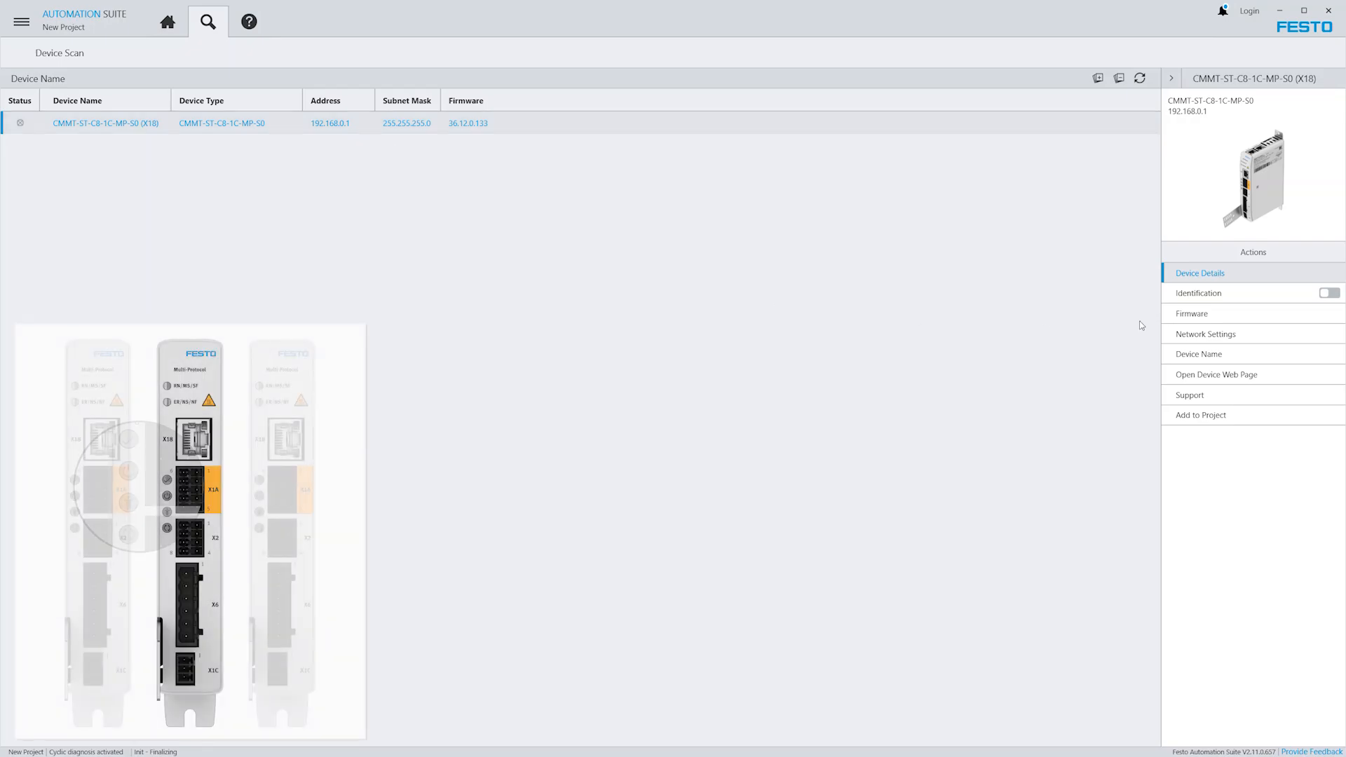
pyautogui.click(1331, 292)
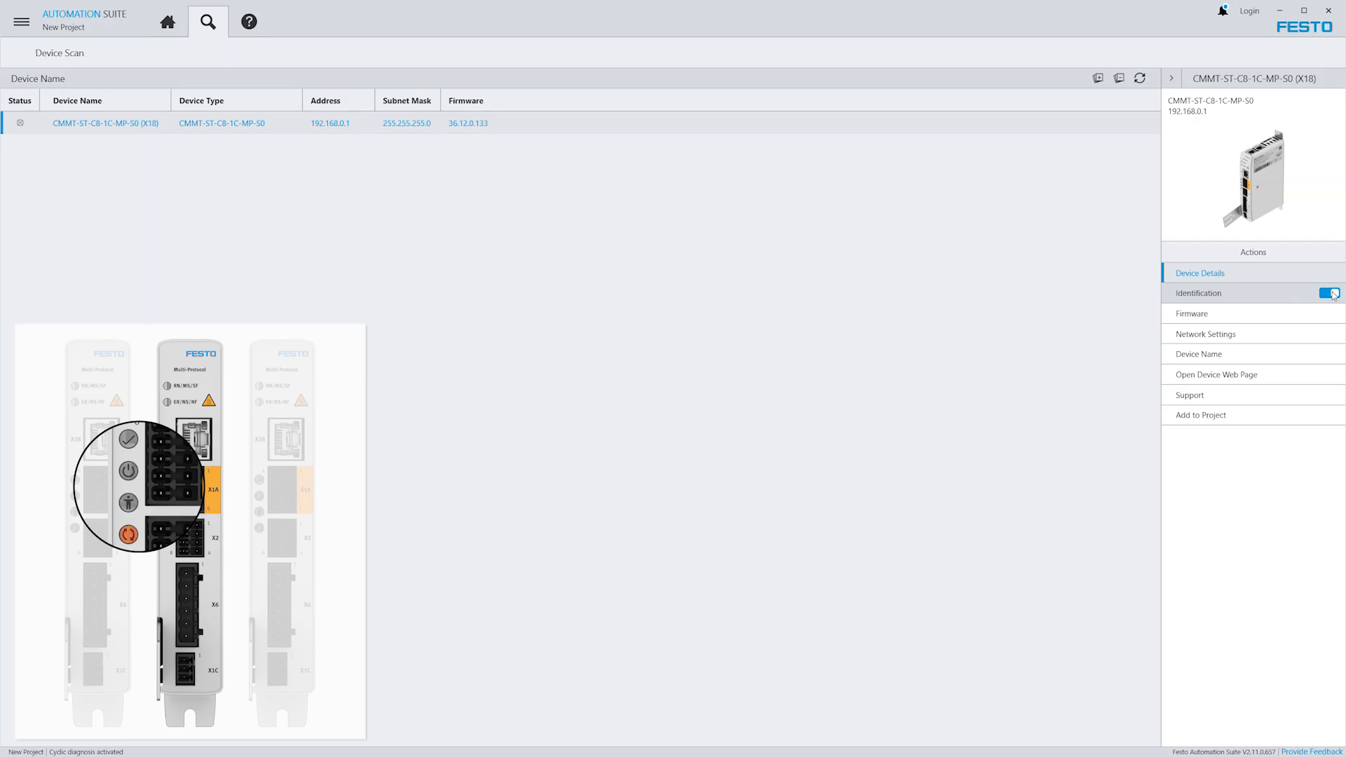
pyautogui.click(1331, 293)
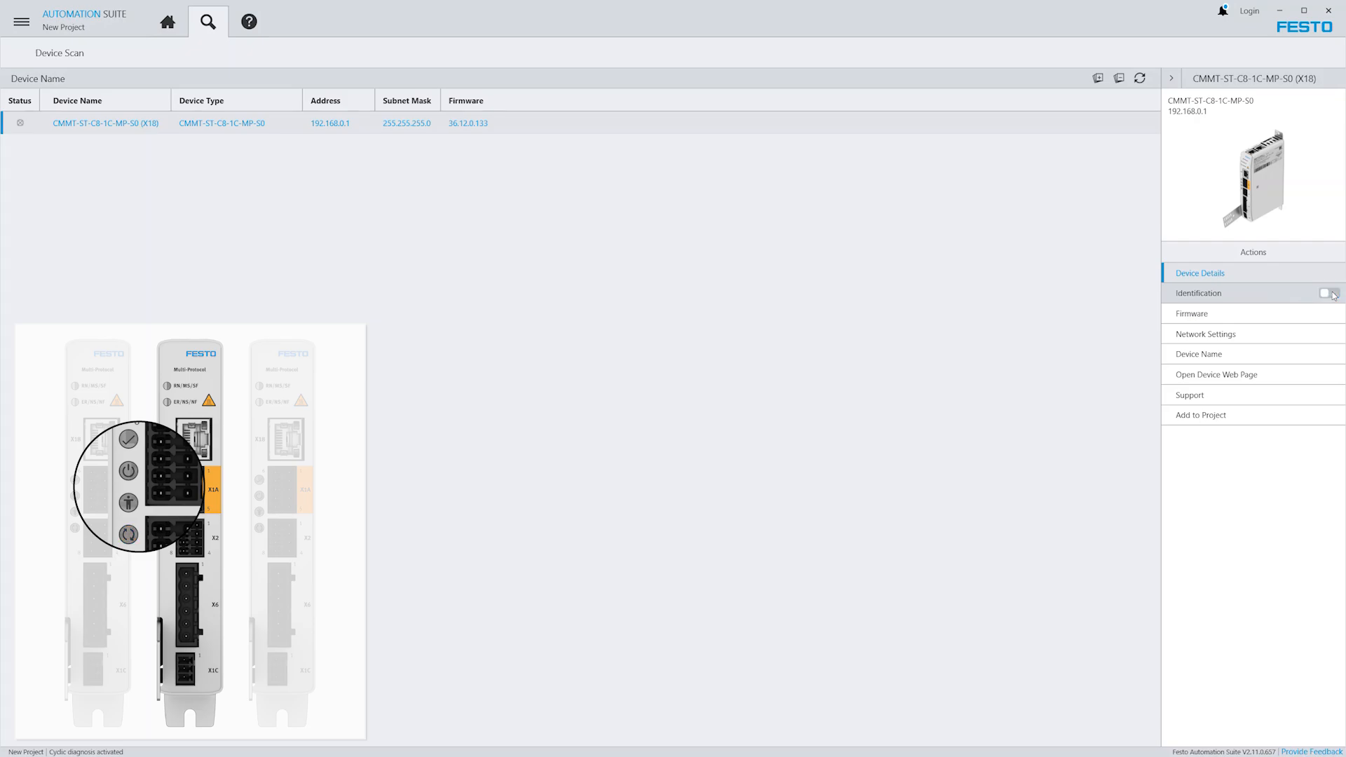
# Set the drive's network address to 192.168.2.100, activate the new settings, and refresh the device scan.
pyautogui.click(1192, 334)
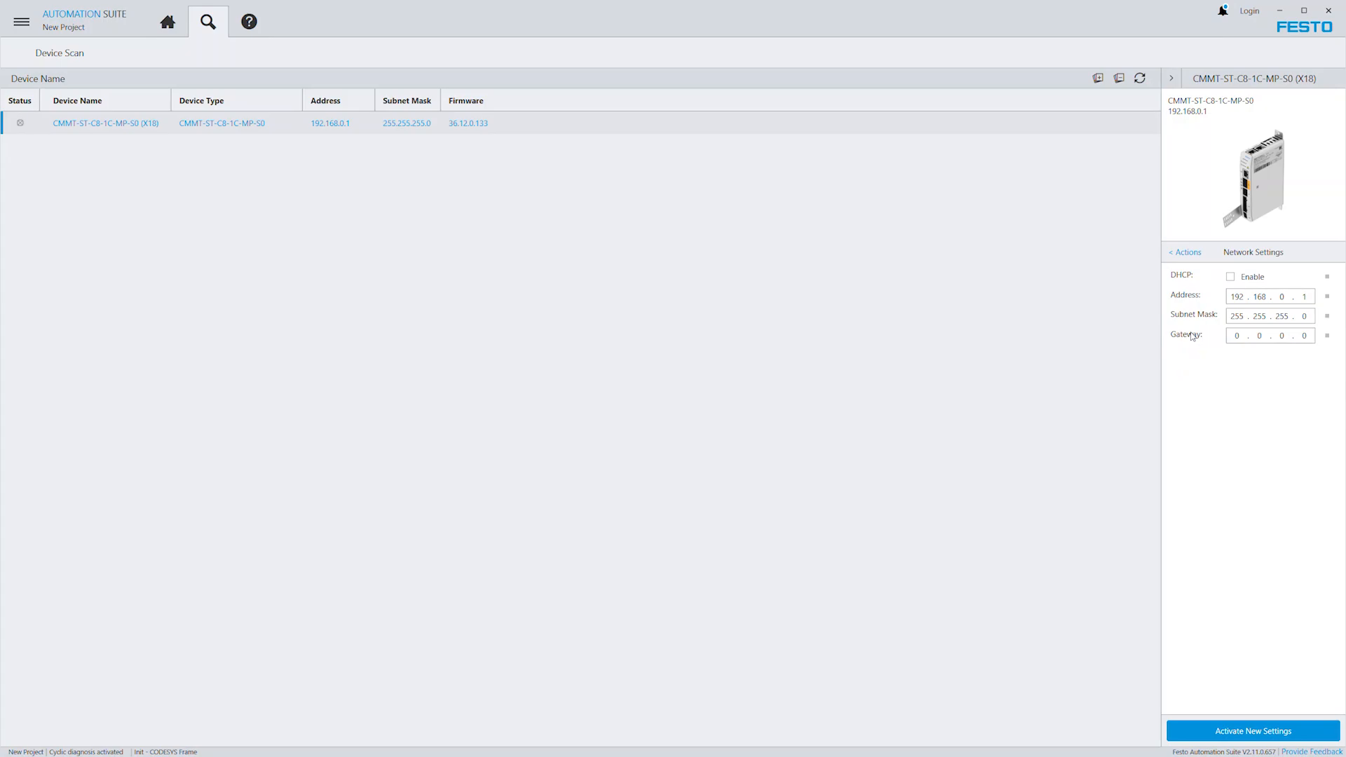
pyautogui.click(1284, 298)
pyautogui.click(1277, 730)
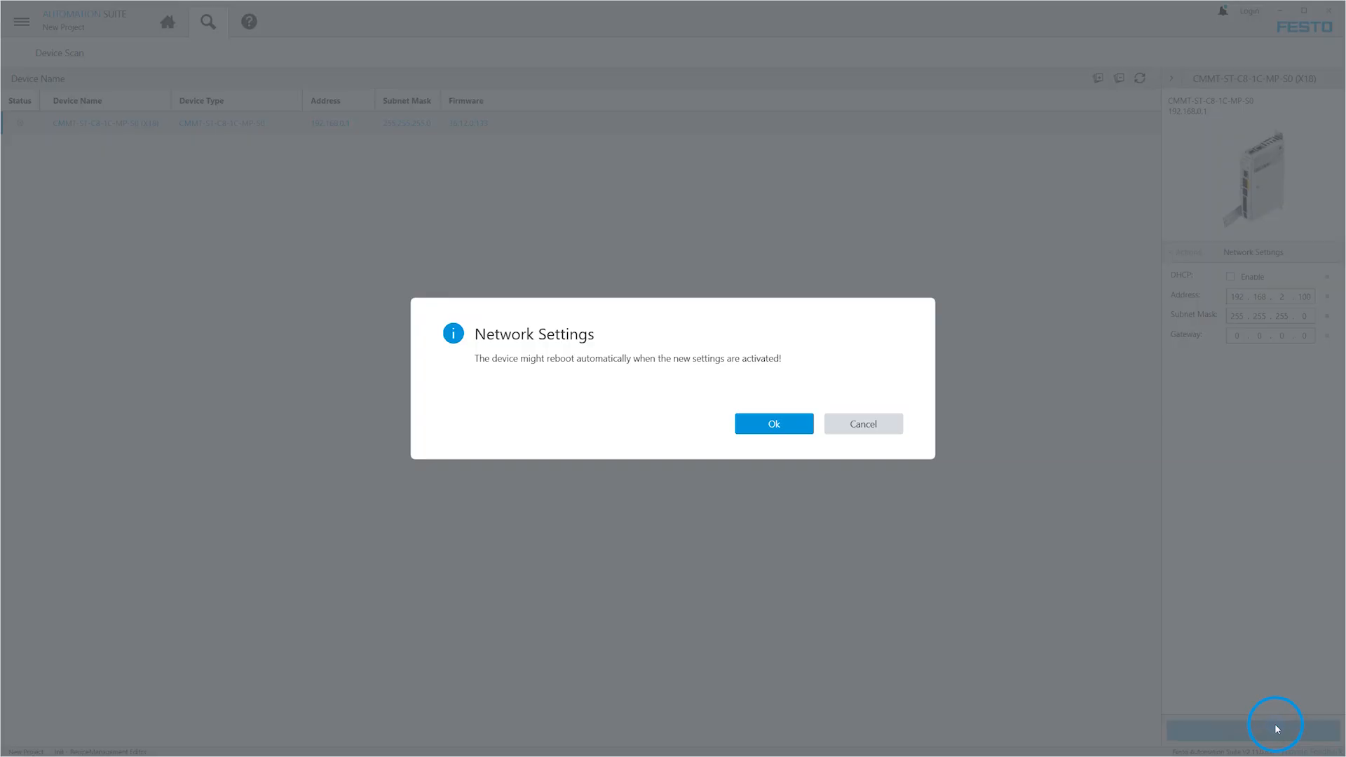
pyautogui.click(775, 425)
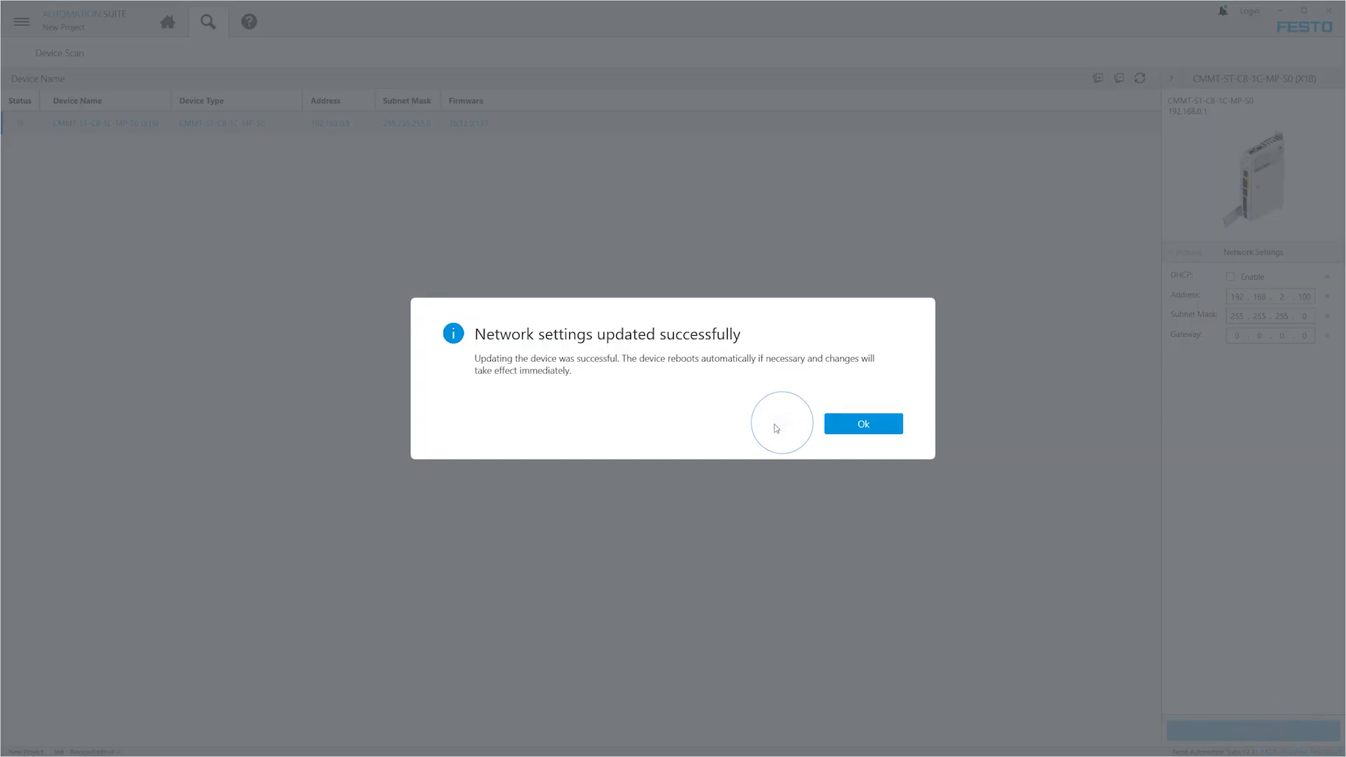
pyautogui.click(863, 428)
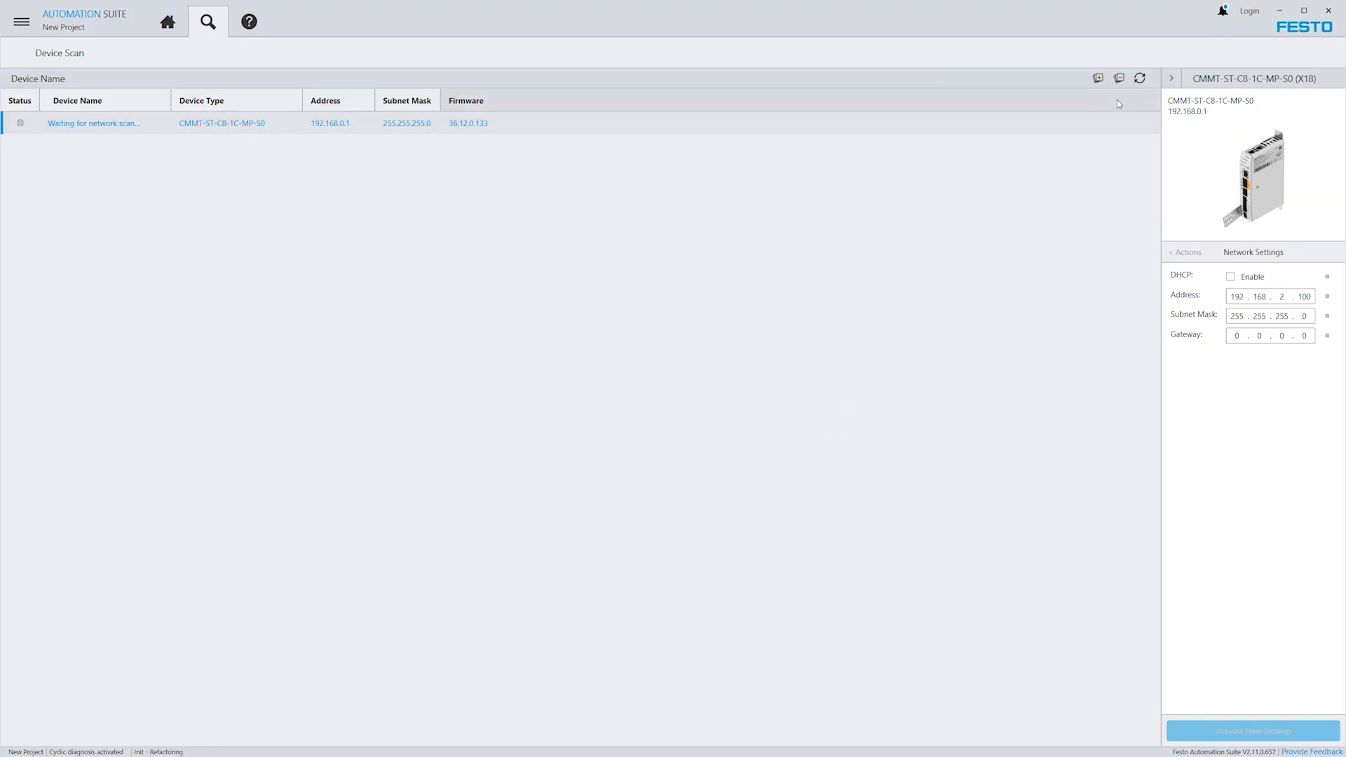
pyautogui.click(1139, 80)
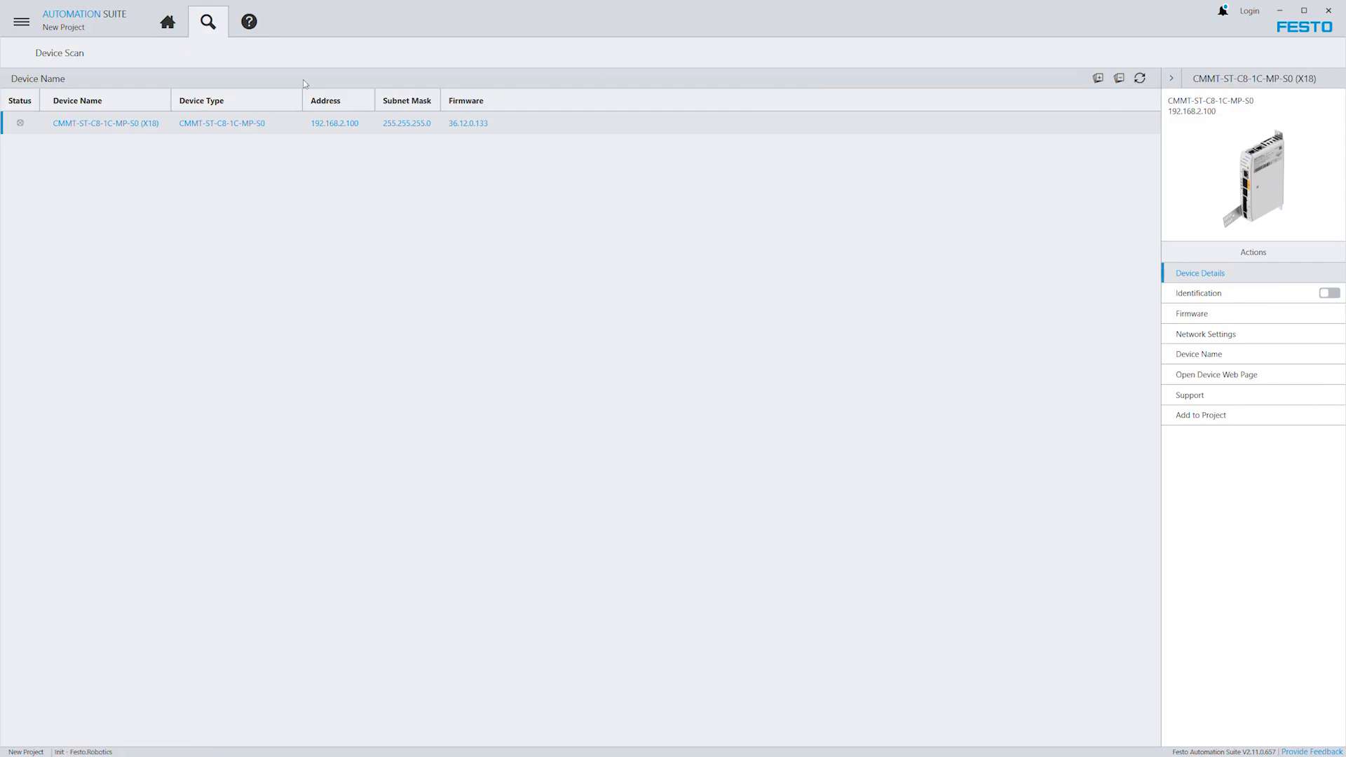
# Find CMMT-ST-C8-1C-MP-S0 in the device catalog and add it to the project topology.
pyautogui.click(173, 30)
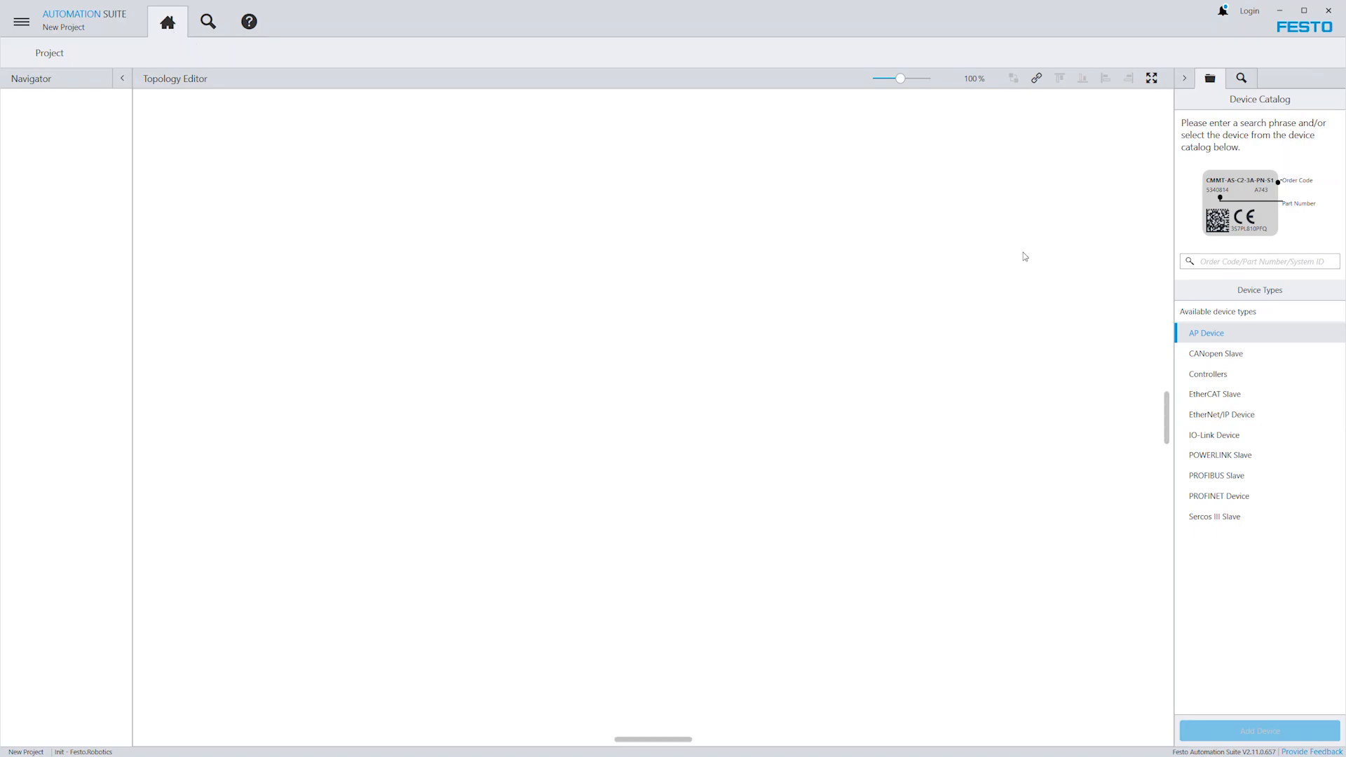
pyautogui.click(1248, 261)
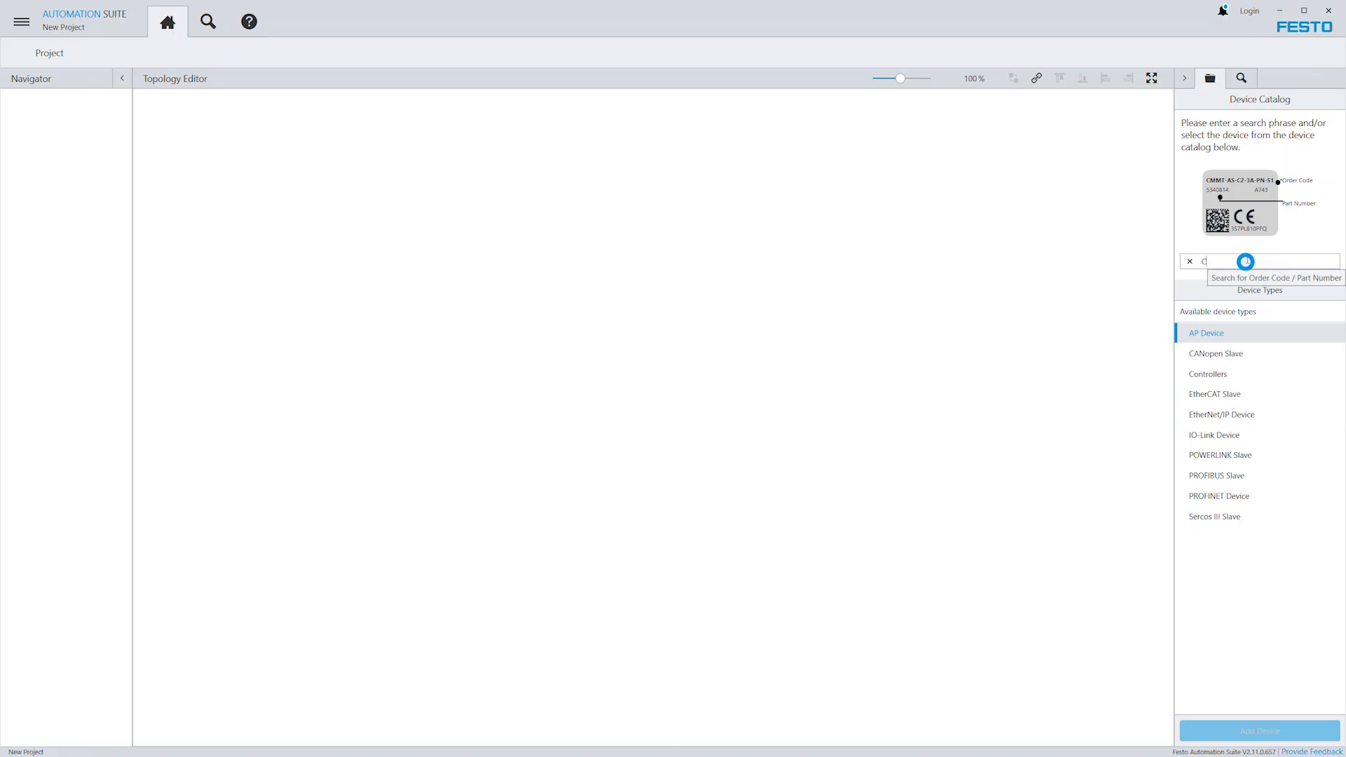
pyautogui.write('CMMT-ST-C8-1C-MP-S0')
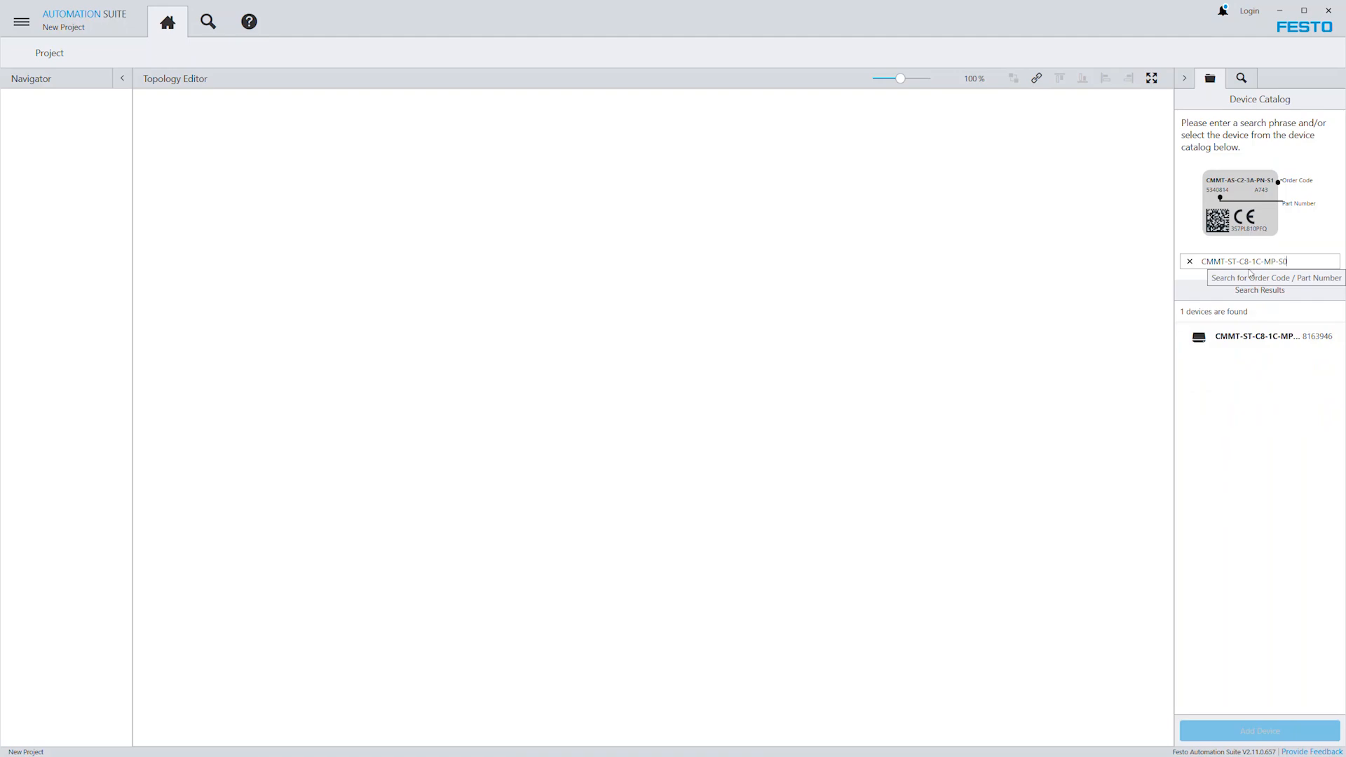
pyautogui.click(1262, 336)
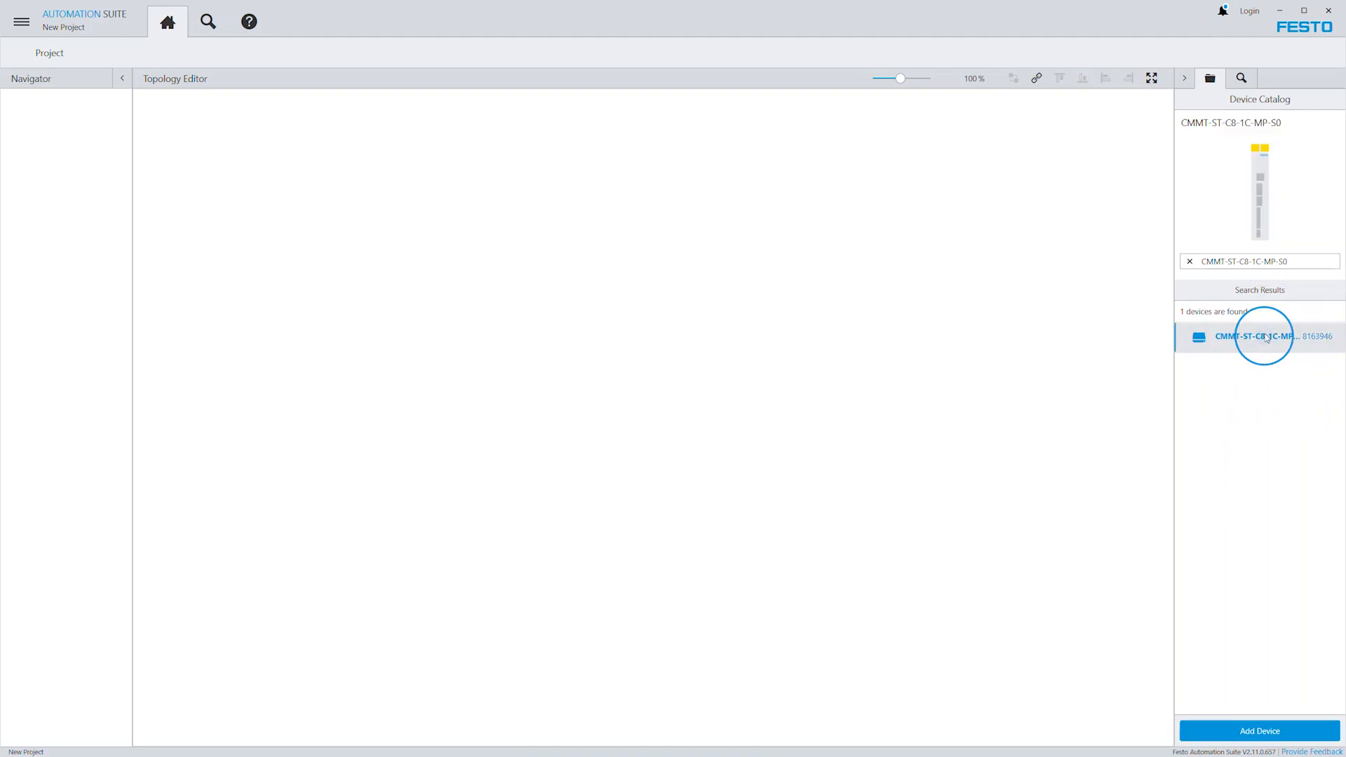
pyautogui.click(1269, 731)
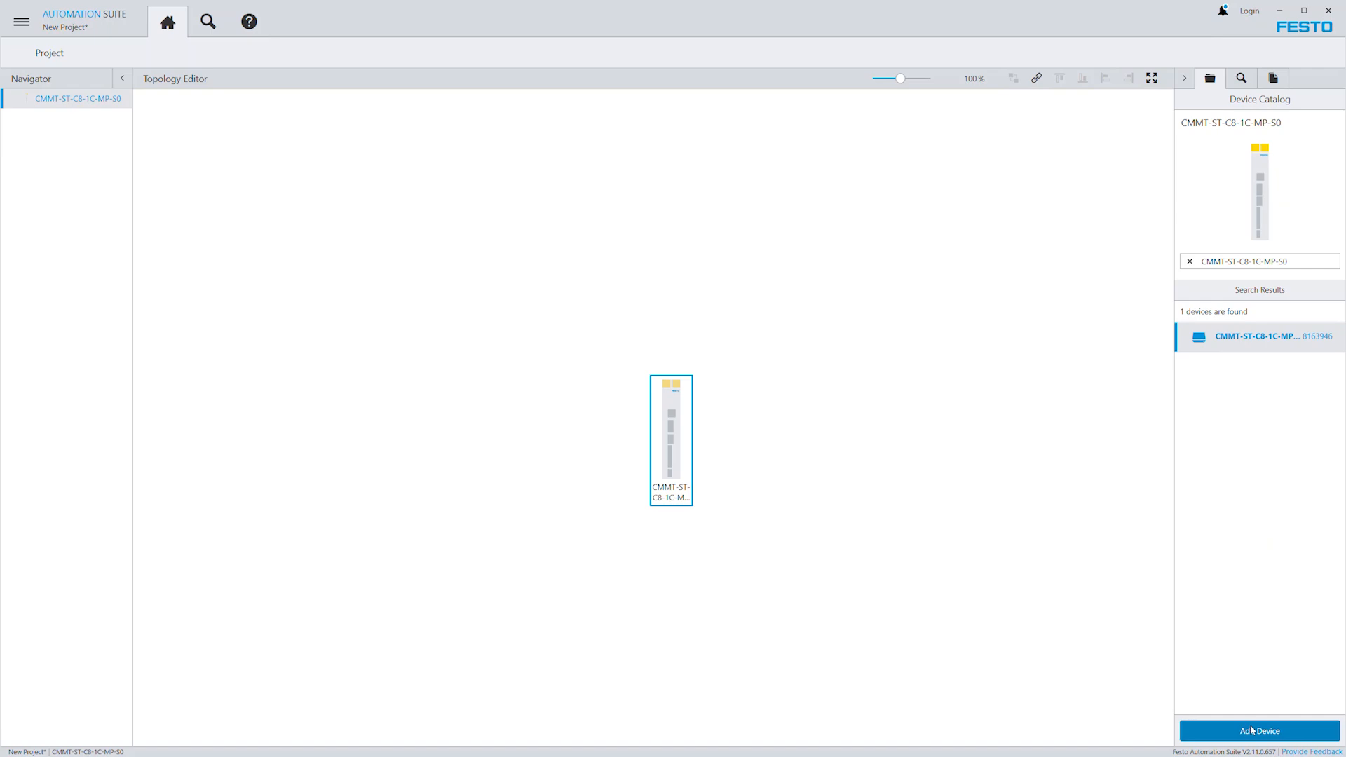
# Open the added drive's configuration and start its first setup wizard.
pyautogui.doubleClick(670, 443)
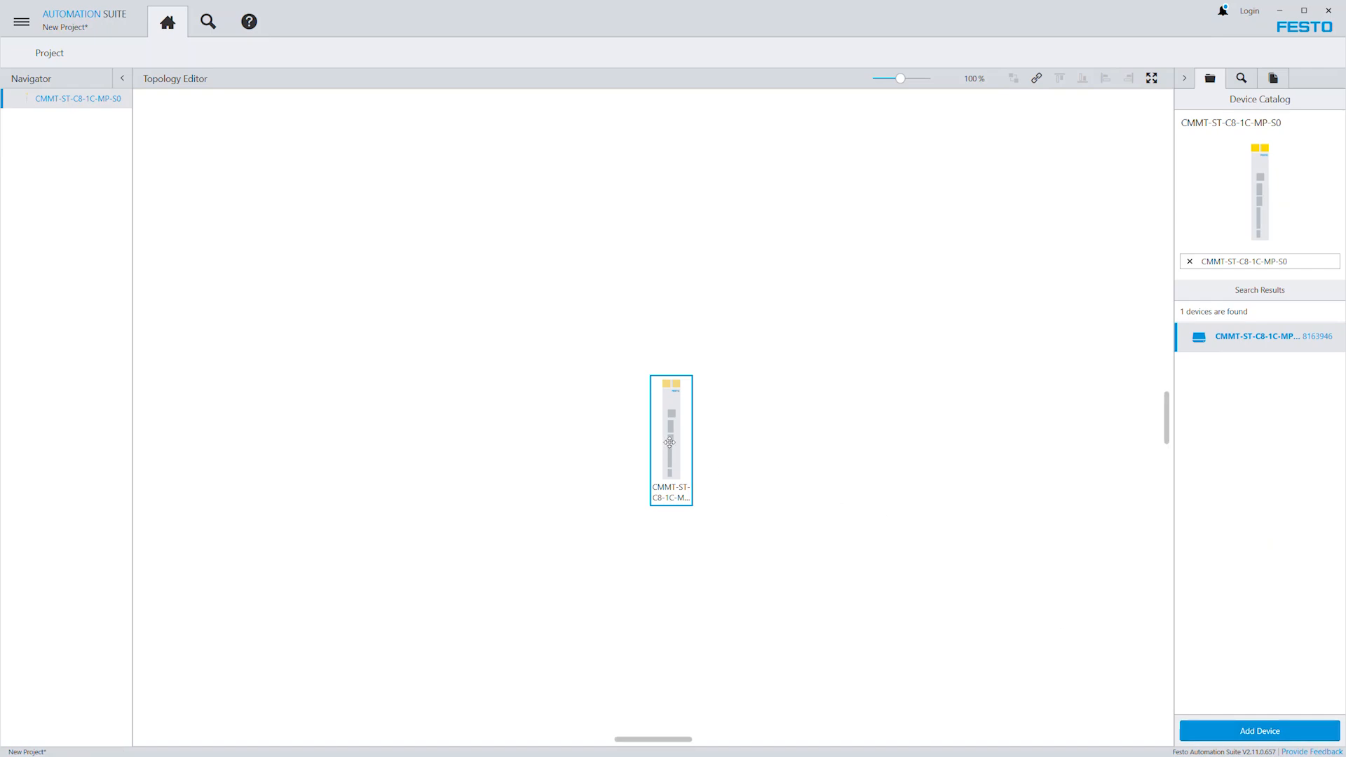
pyautogui.click(669, 442)
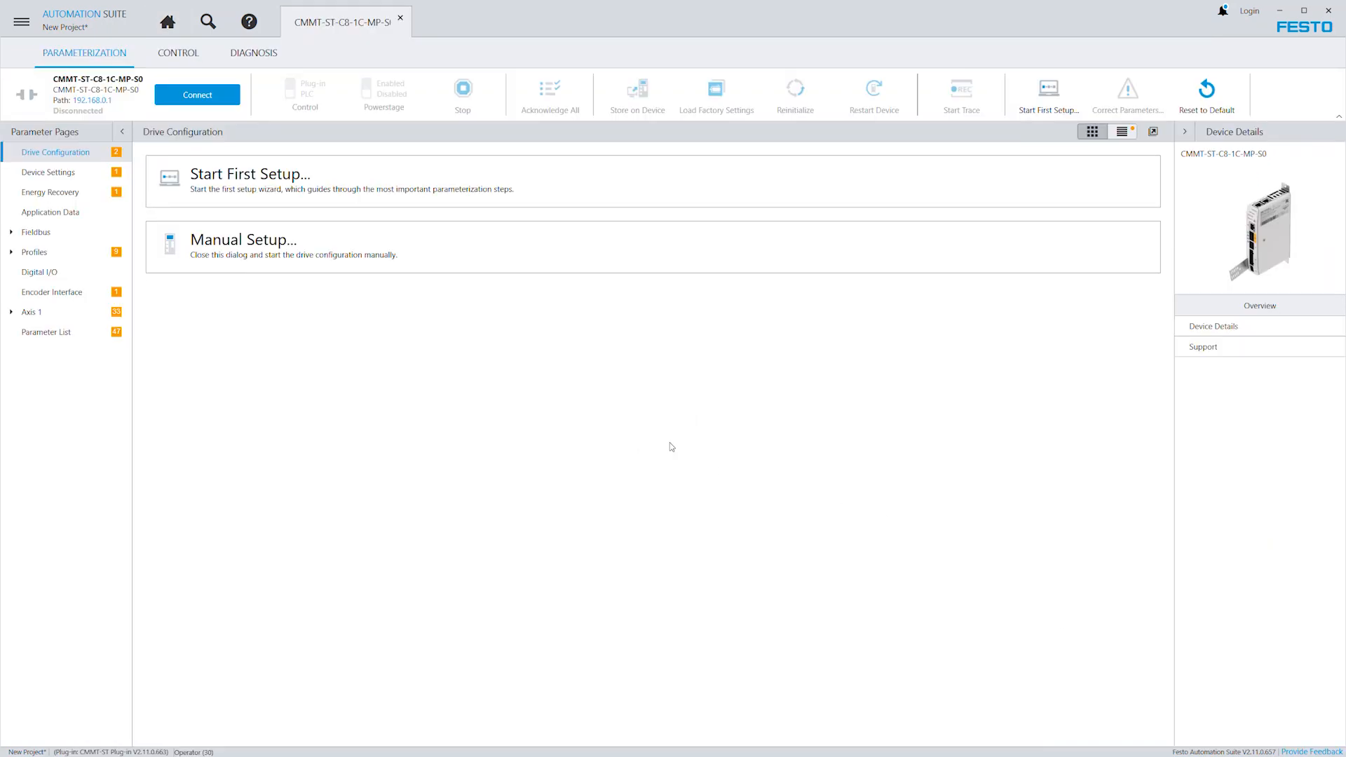
pyautogui.click(251, 181)
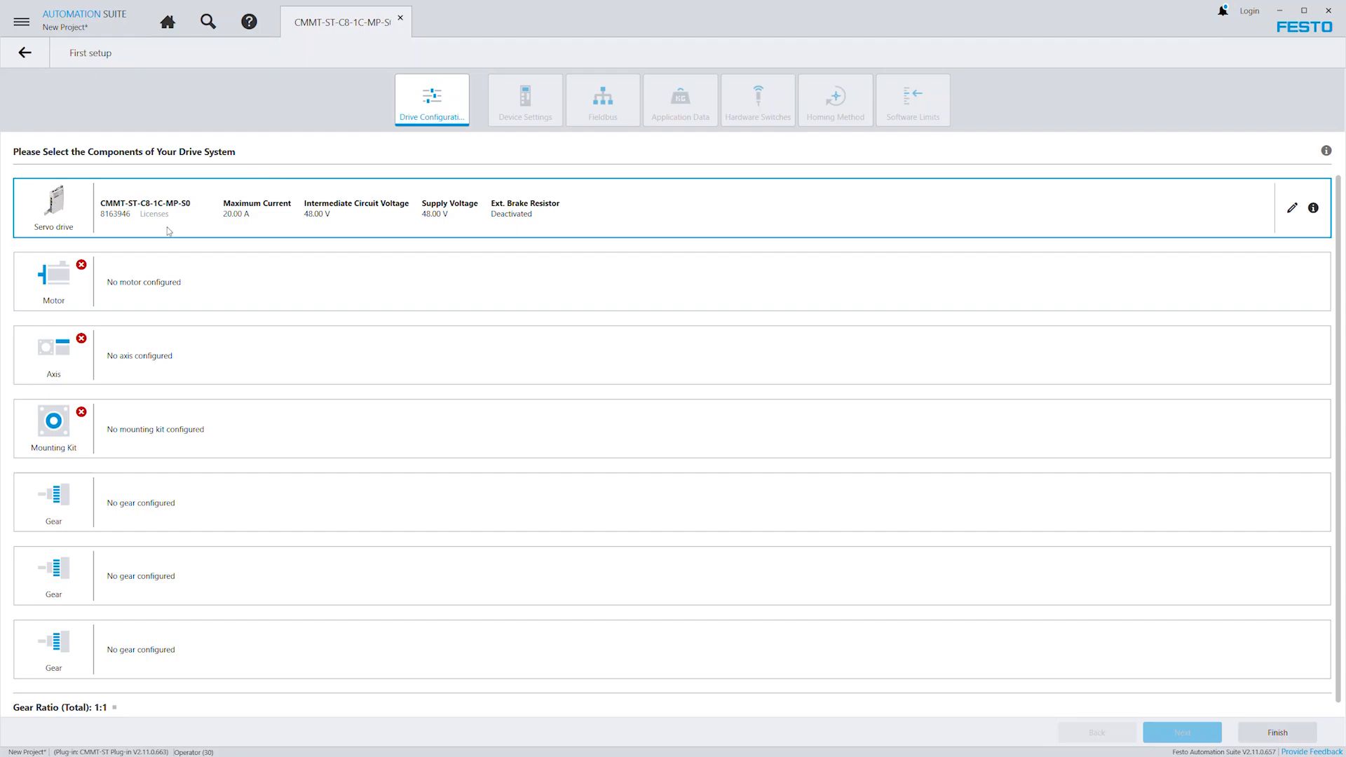
# Search for the EMMT-ST-42-L-RSB motor and apply it to the drive system.
pyautogui.click(55, 284)
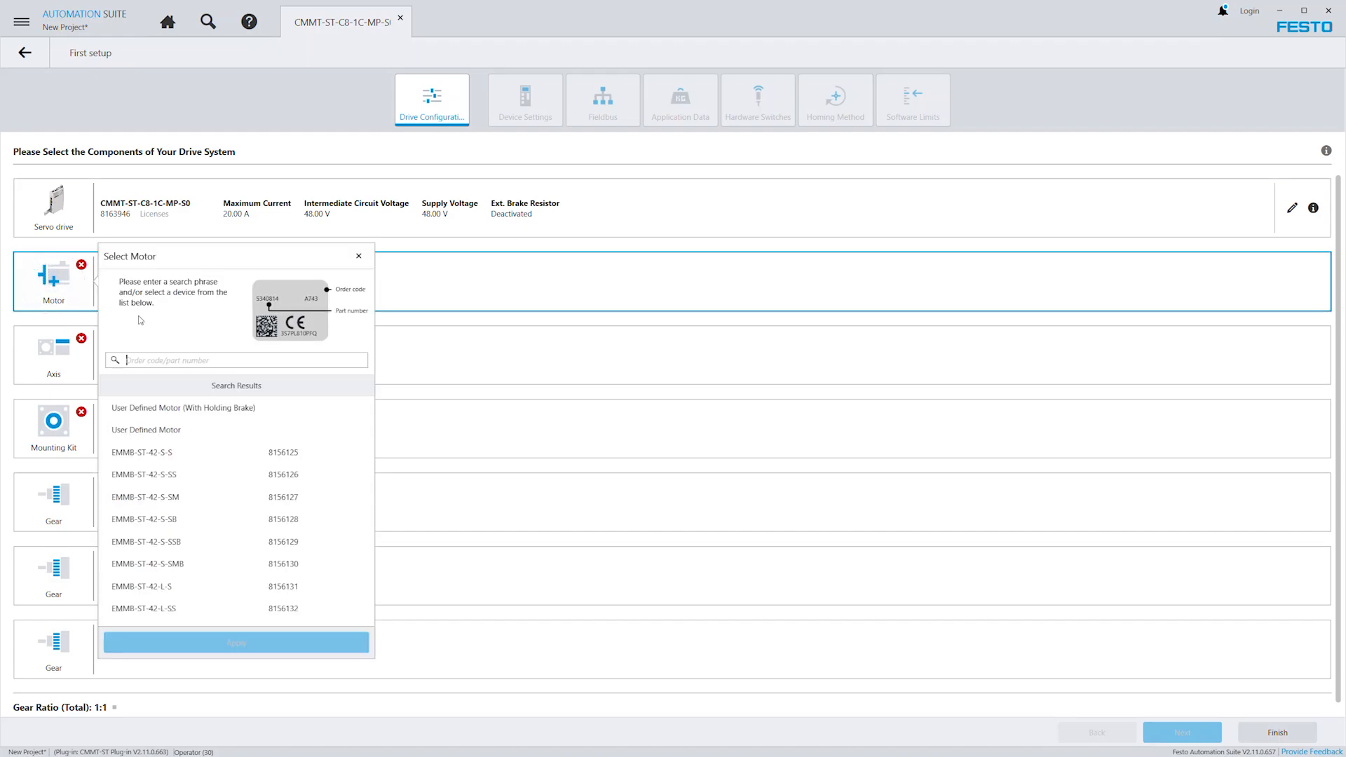
pyautogui.write('EMMT-ST-42-L-RSB')
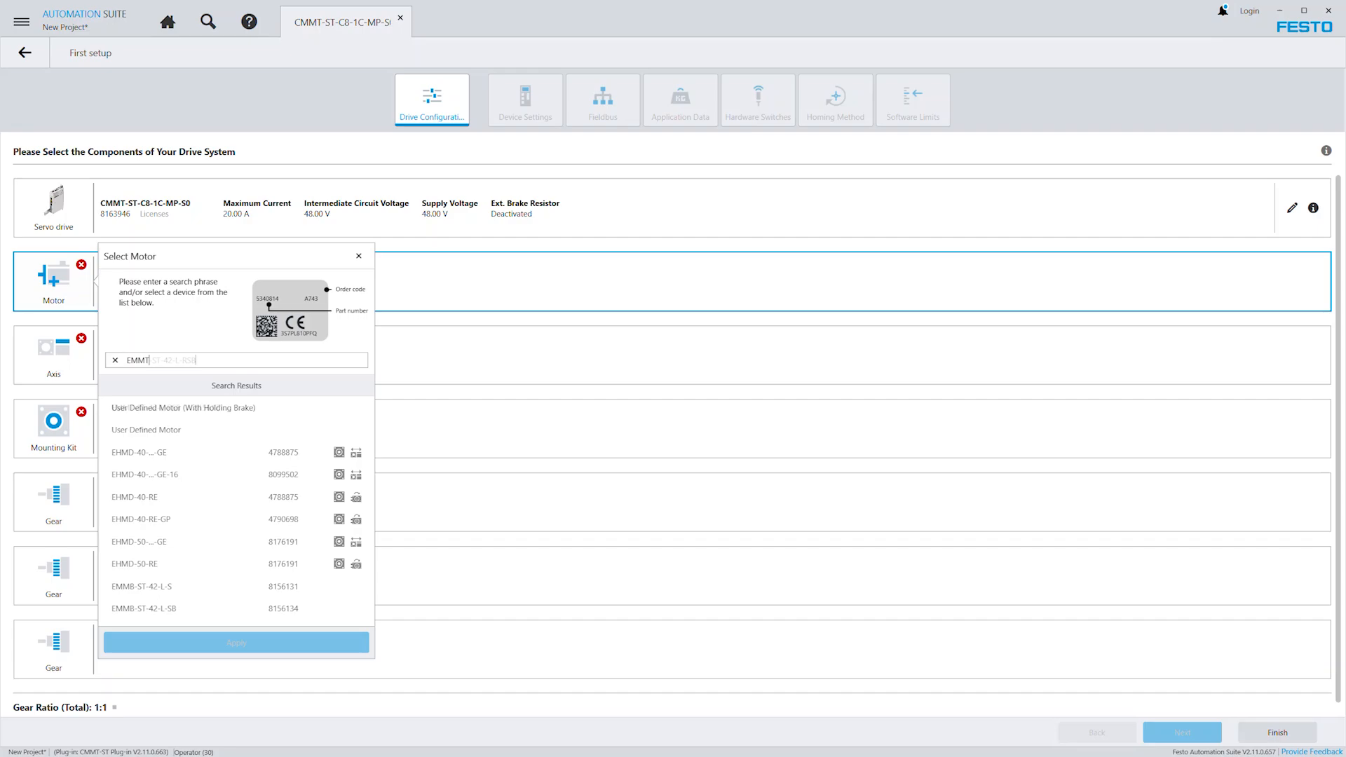
pyautogui.click(186, 411)
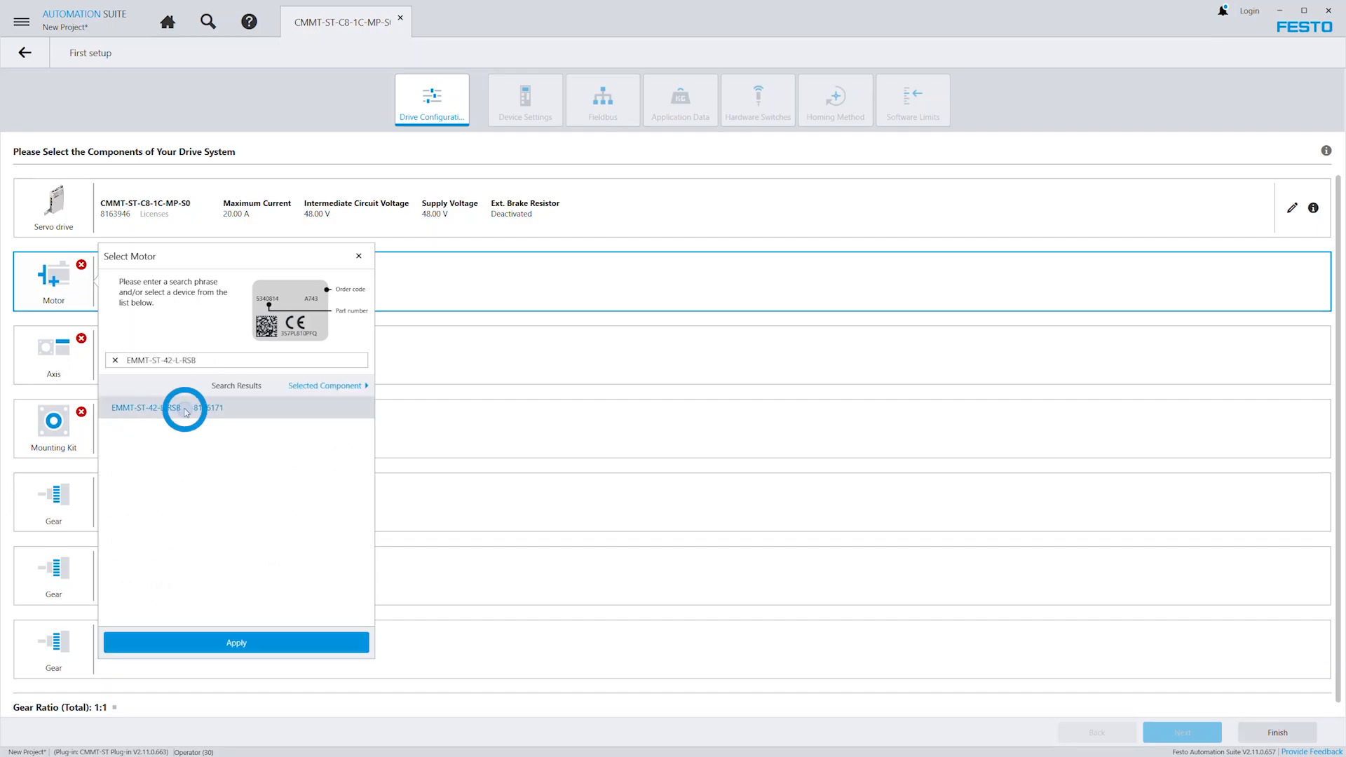
pyautogui.click(239, 644)
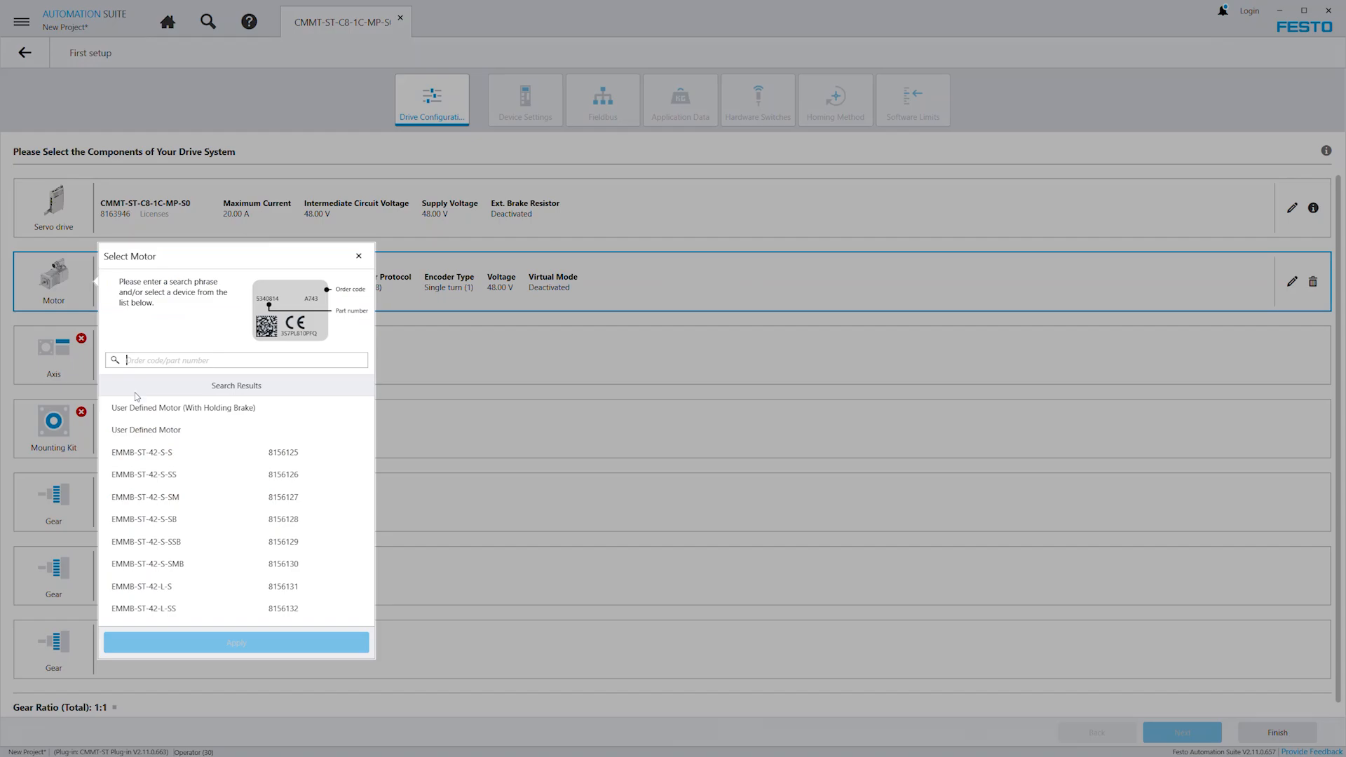
# Try a user-defined motor with BiSS-C encoder selection as an alternative to the catalog motor.
pyautogui.click(148, 432)
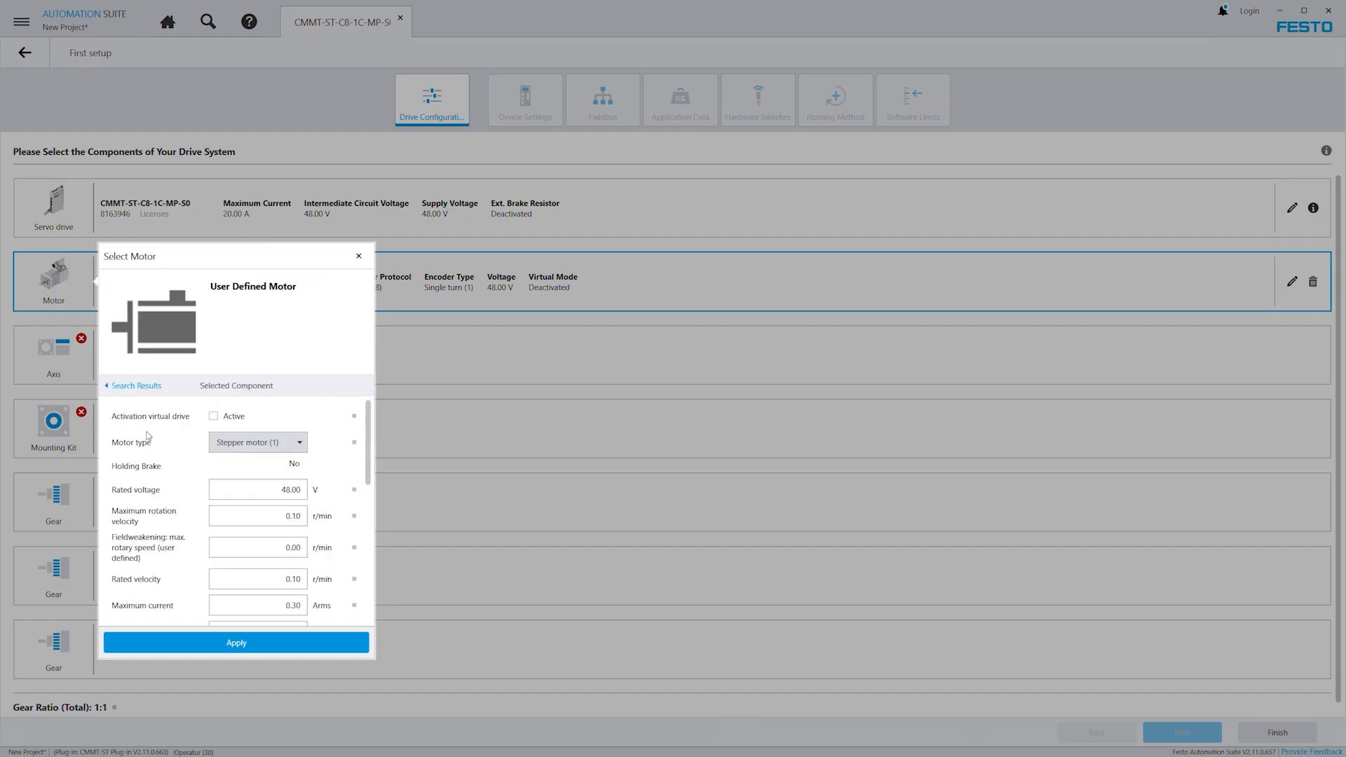
pyautogui.moveTo(369, 426); pyautogui.dragTo(372, 571)
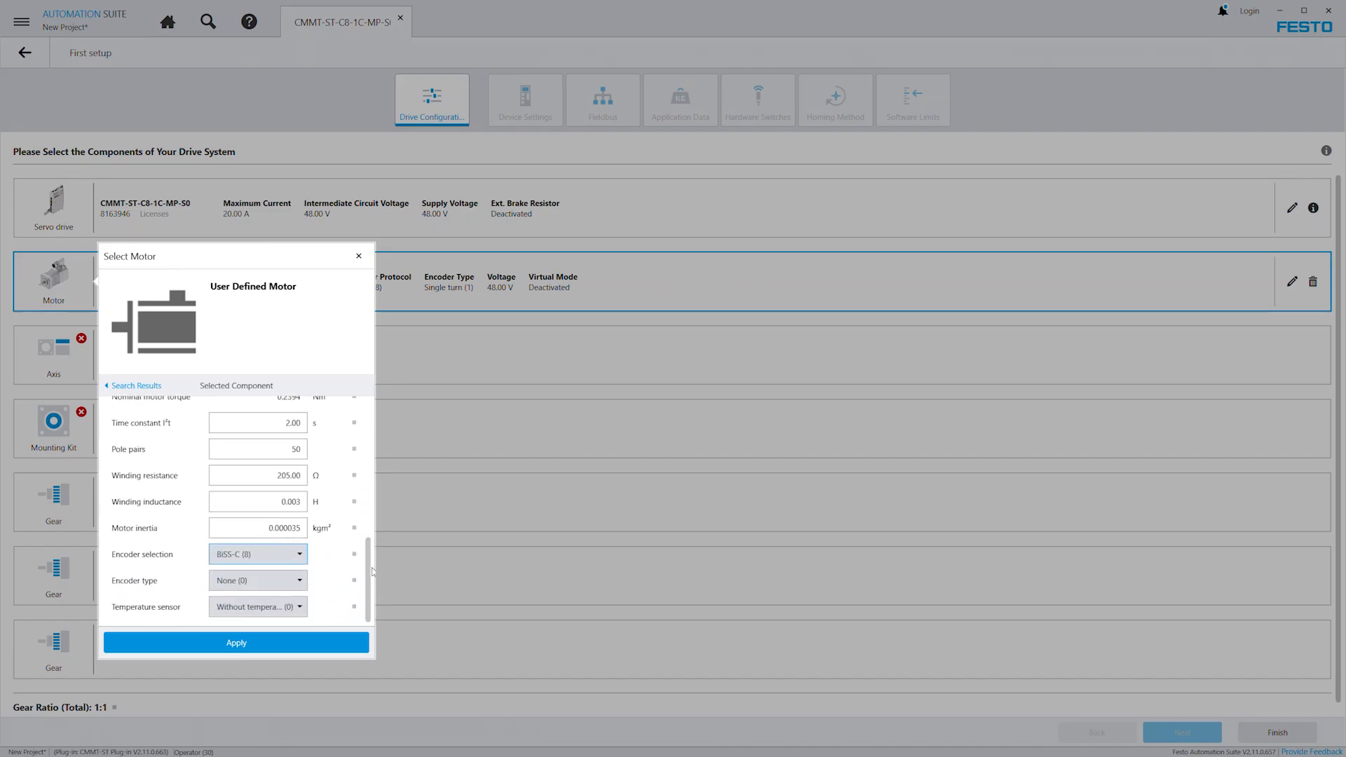
pyautogui.click(240, 640)
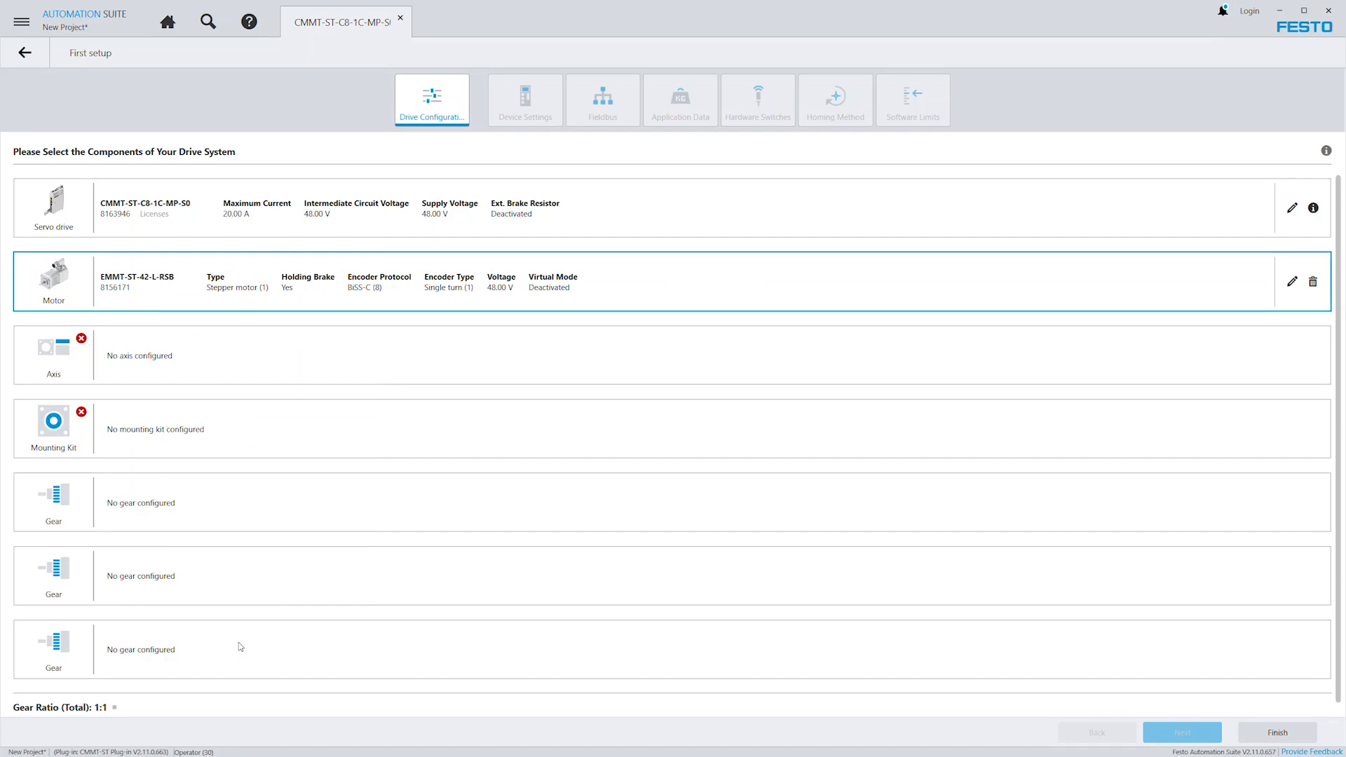
# Search for the ESBF-BS-32-200-5P axis and apply it with metric user units.
pyautogui.click(55, 354)
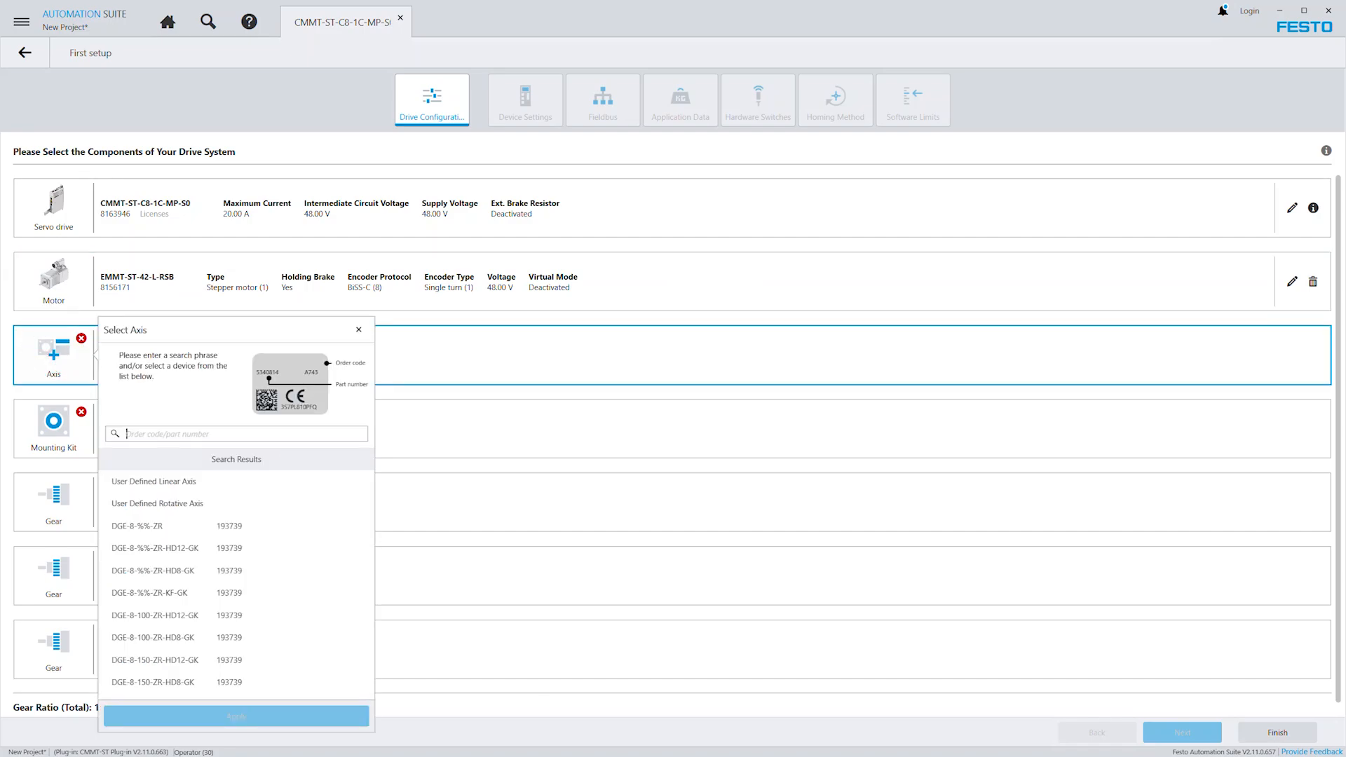
pyautogui.write('2215384')
pyautogui.click(171, 482)
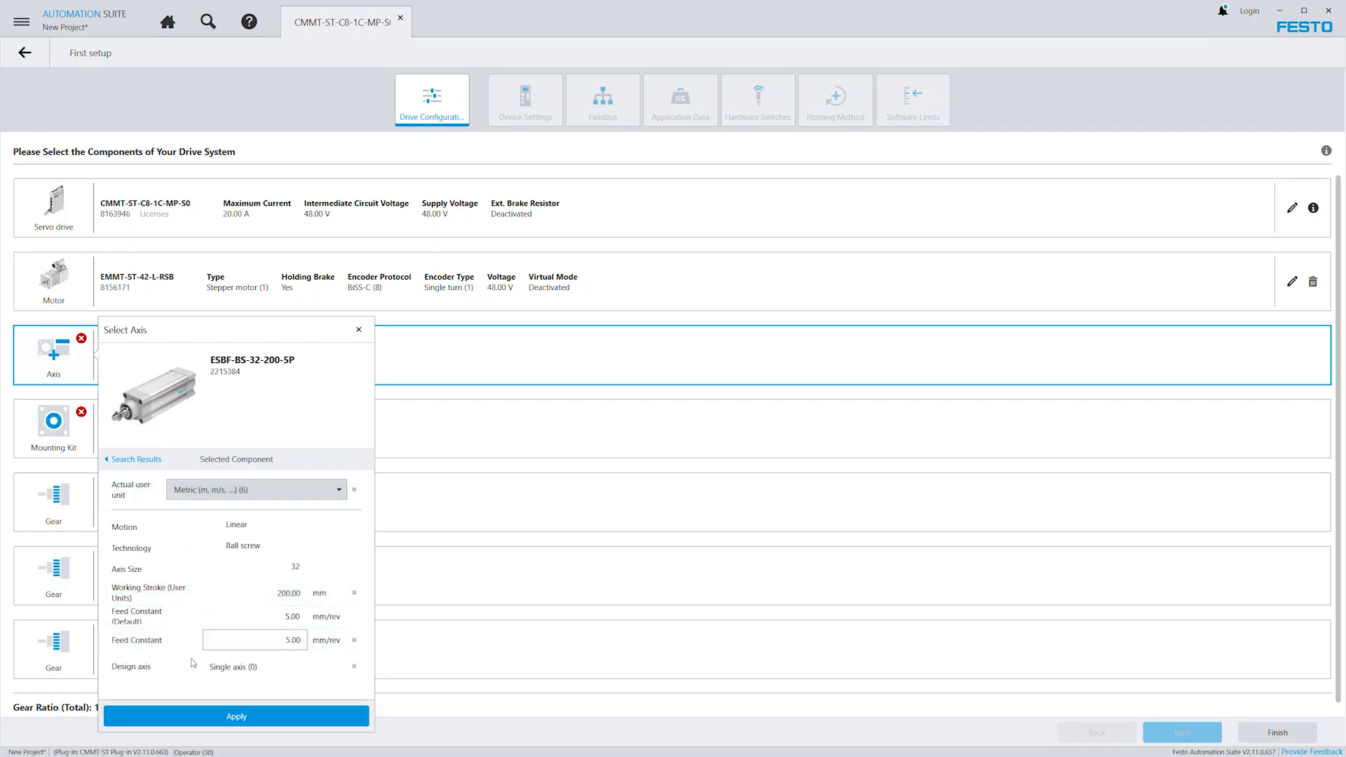
pyautogui.click(226, 715)
# Try a user-defined linear axis with metric units, a 100 mm working stroke and a 30 mm/rev feed constant.
pyautogui.click(153, 352)
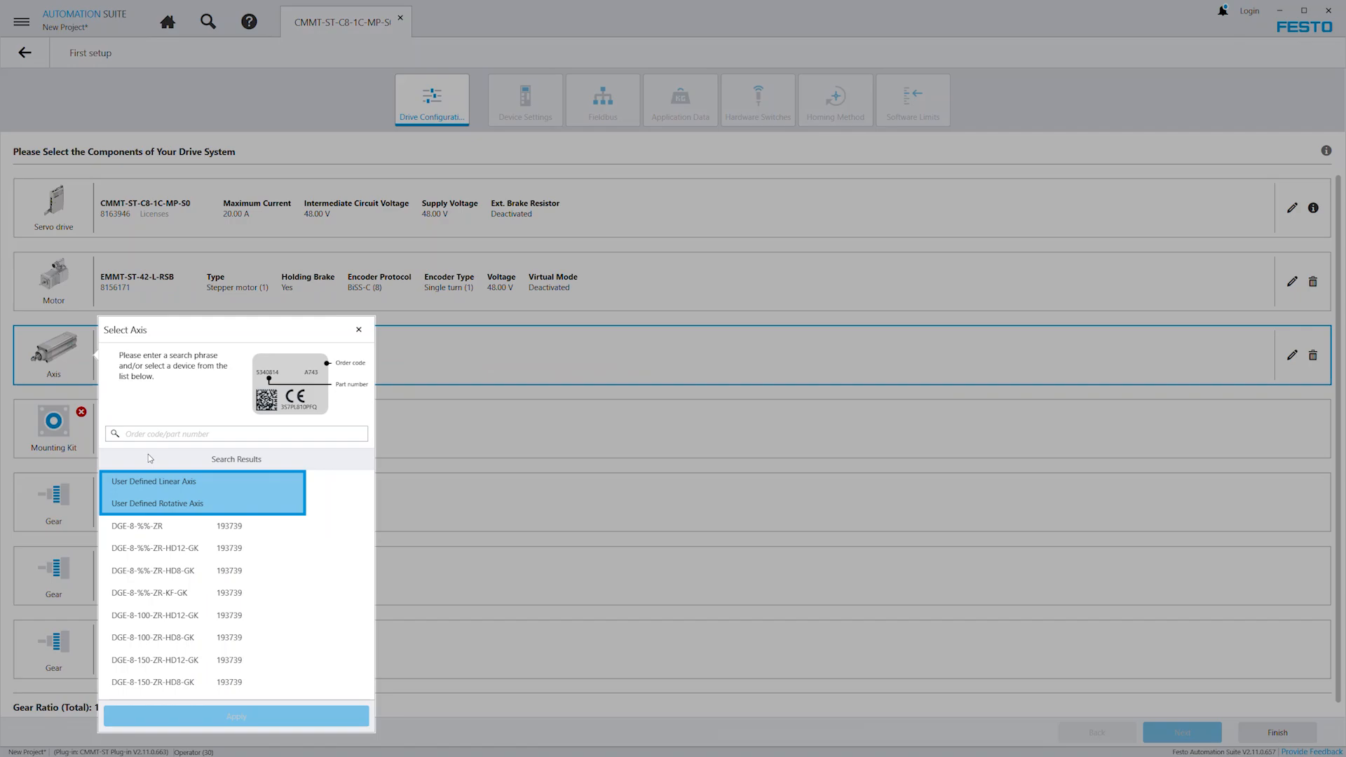
pyautogui.click(178, 482)
pyautogui.write('30')
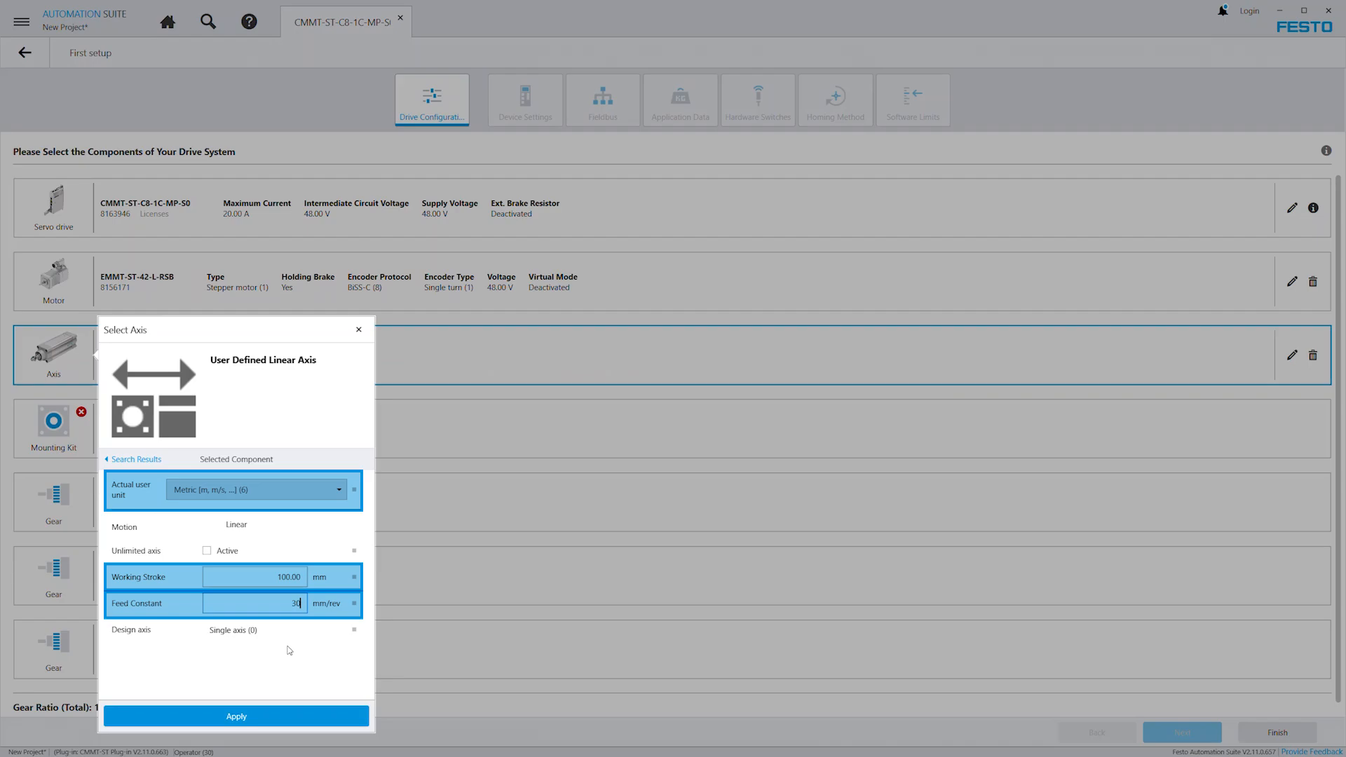
pyautogui.click(263, 709)
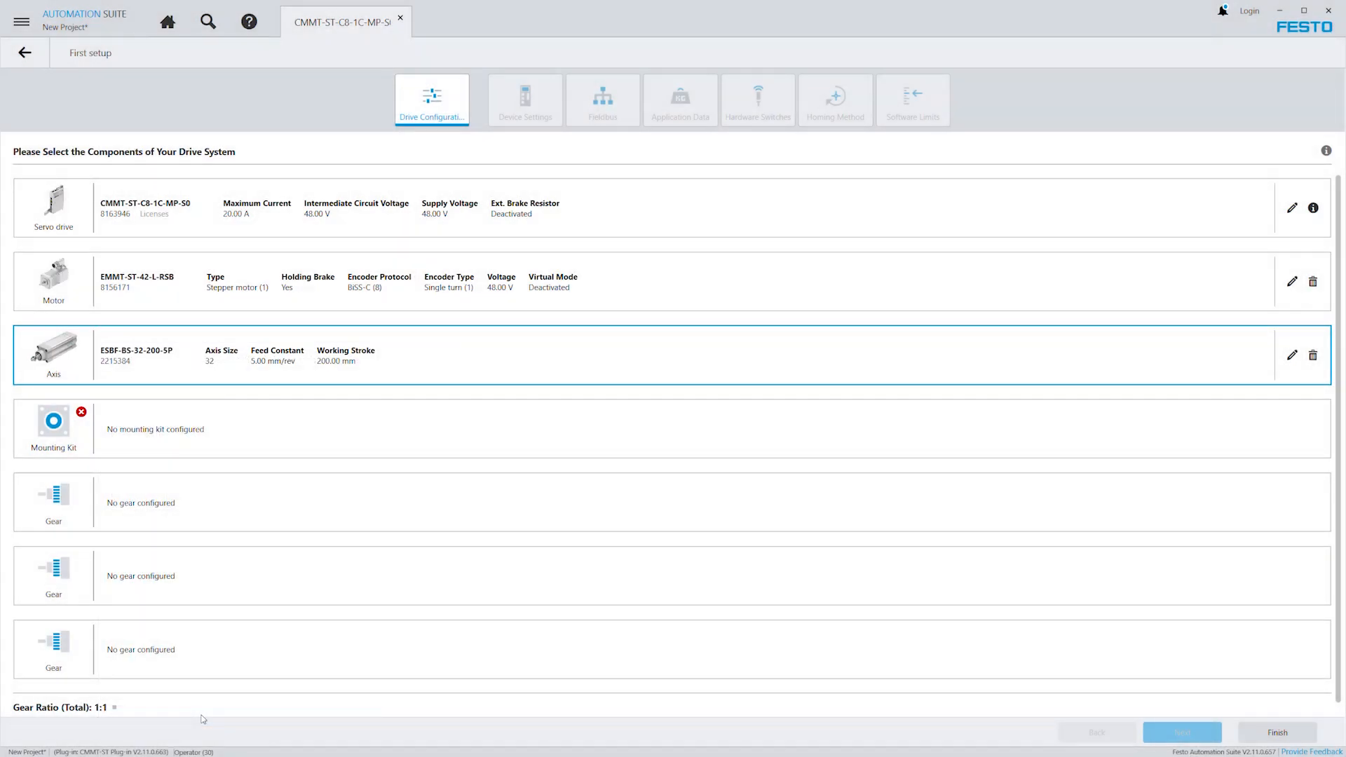
# Search for the EAMM-A-D32-42A mounting kit and apply it to the drive system.
pyautogui.click(50, 435)
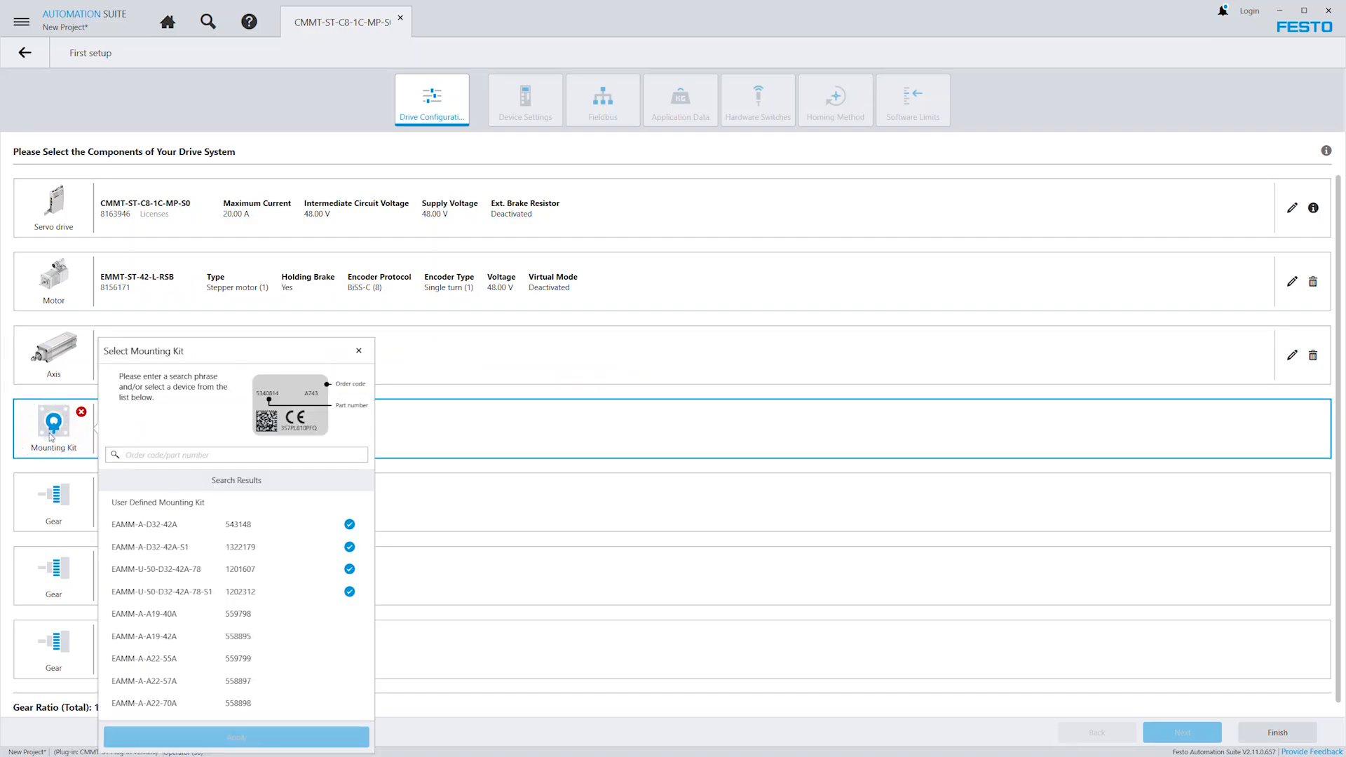
pyautogui.click(148, 459)
pyautogui.write('EAMM-A-D32-42A')
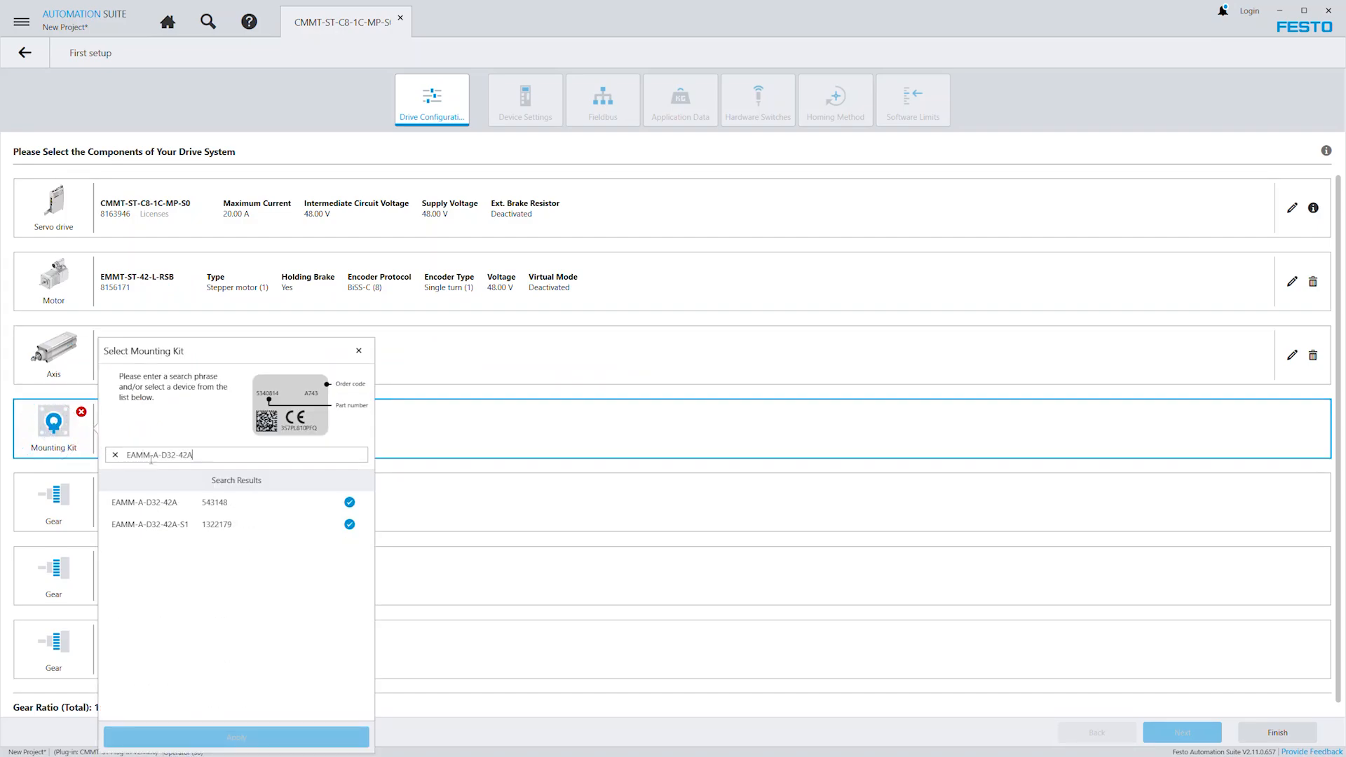
pyautogui.click(172, 504)
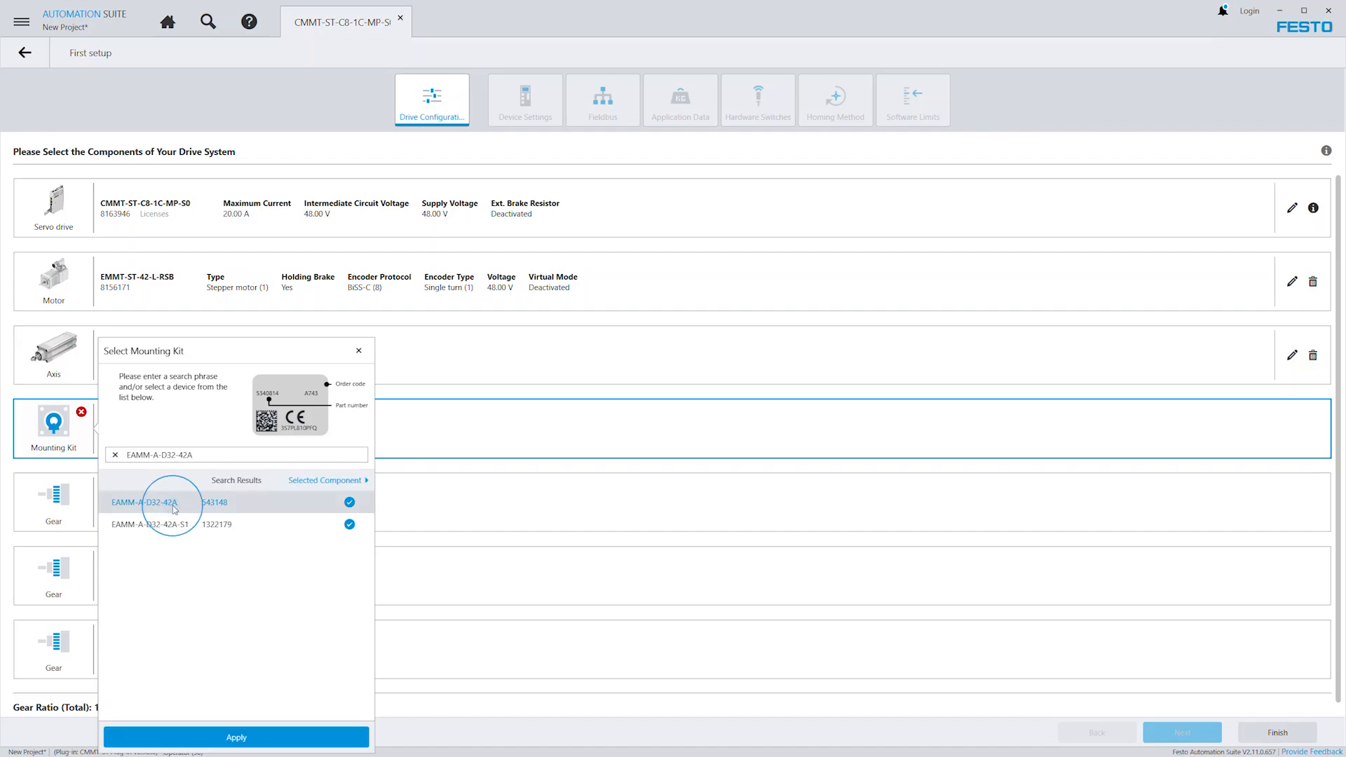
pyautogui.click(235, 736)
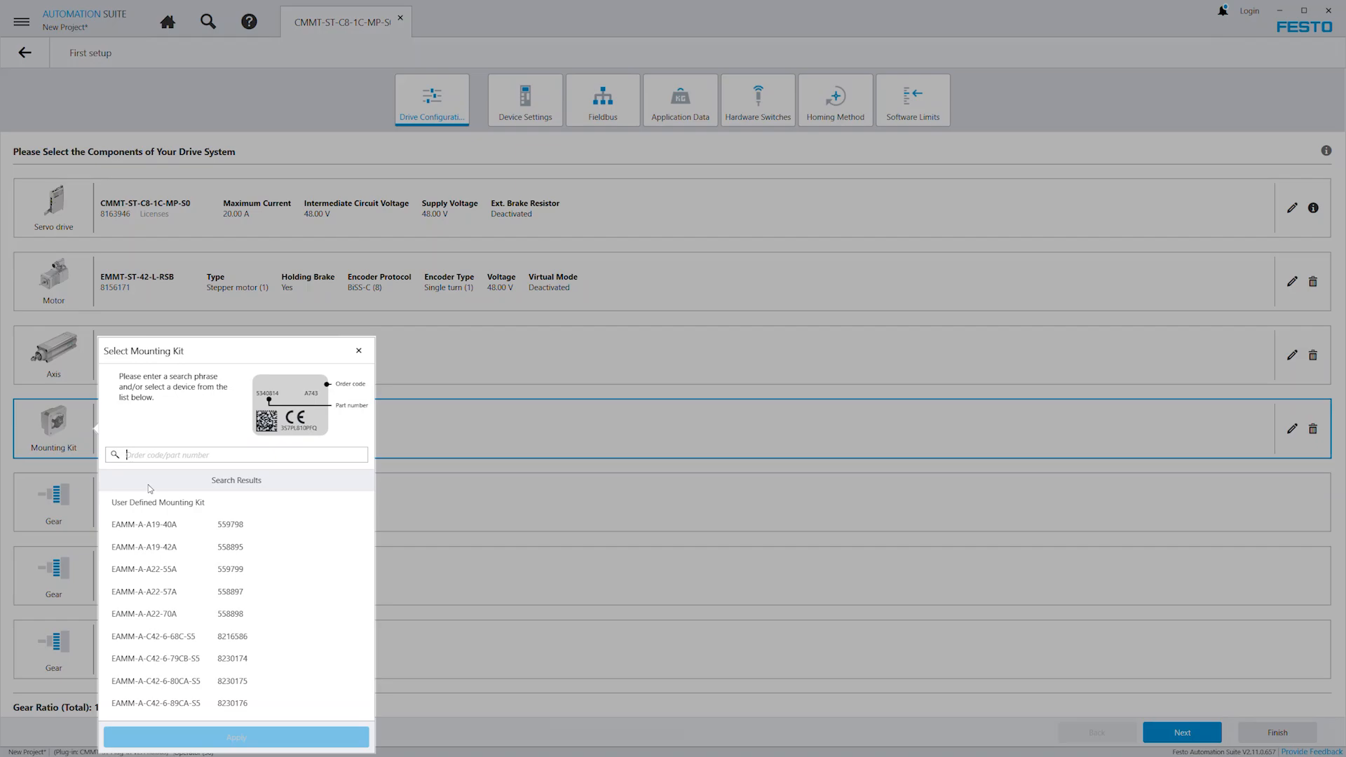
# Try a user-defined mounting kit with its default inertia coupling and ratio values.
pyautogui.click(170, 504)
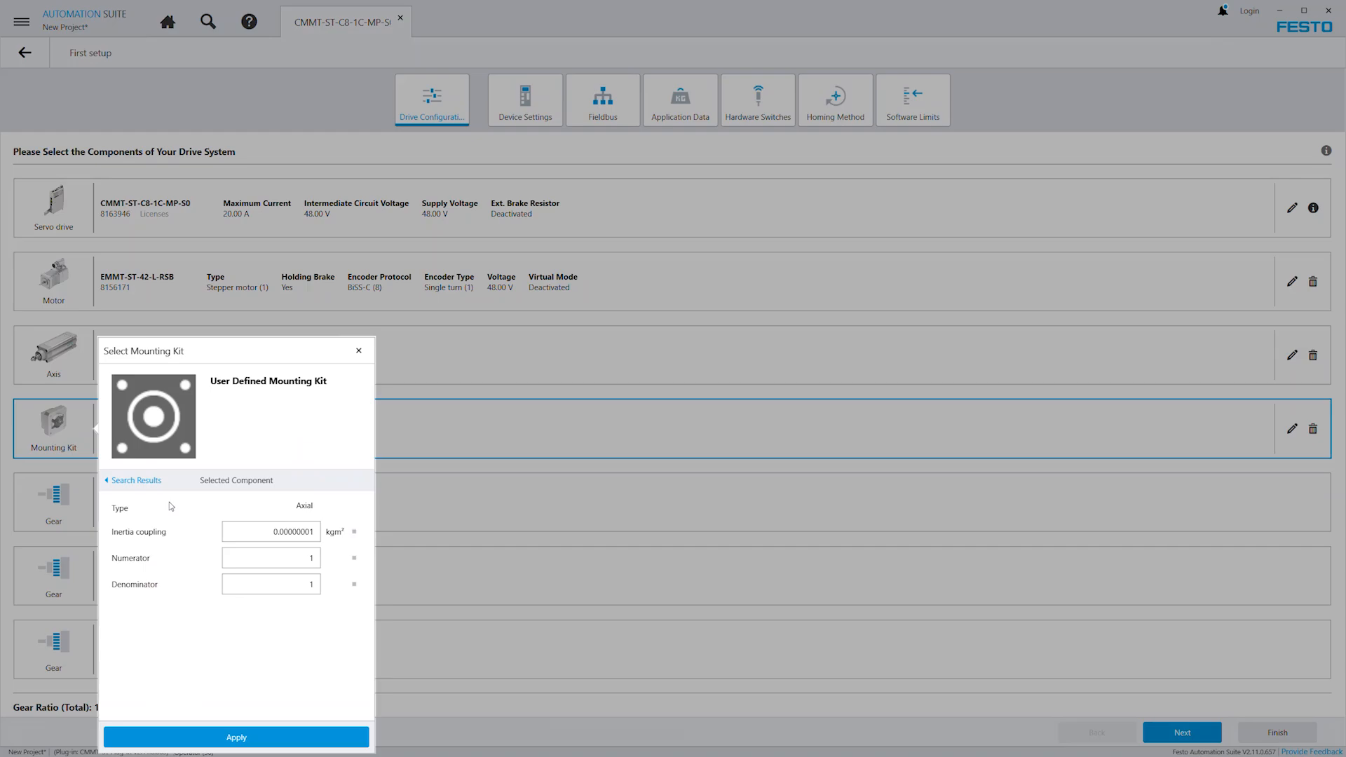
pyautogui.click(239, 737)
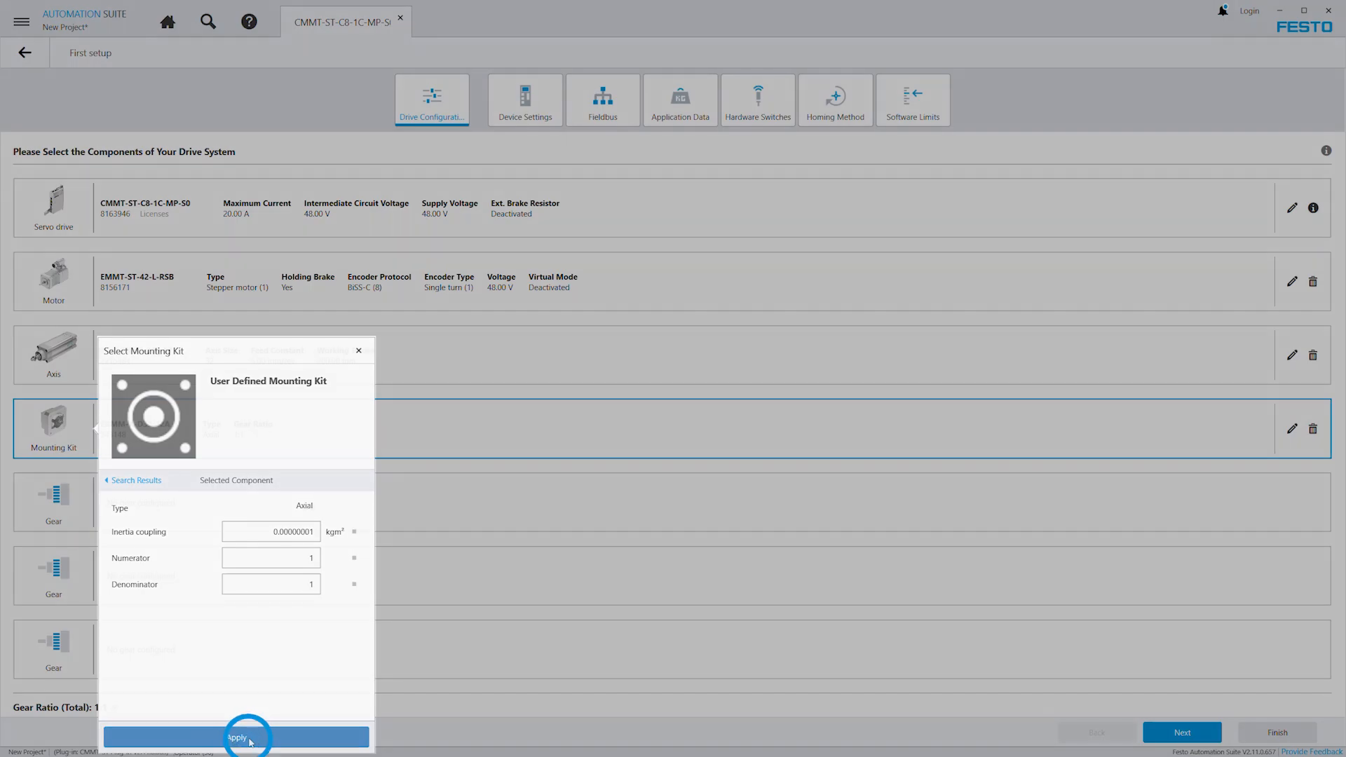
# Try the EMGA-40-P-G5-SST-42 gear for the first gear slot.
pyautogui.click(109, 506)
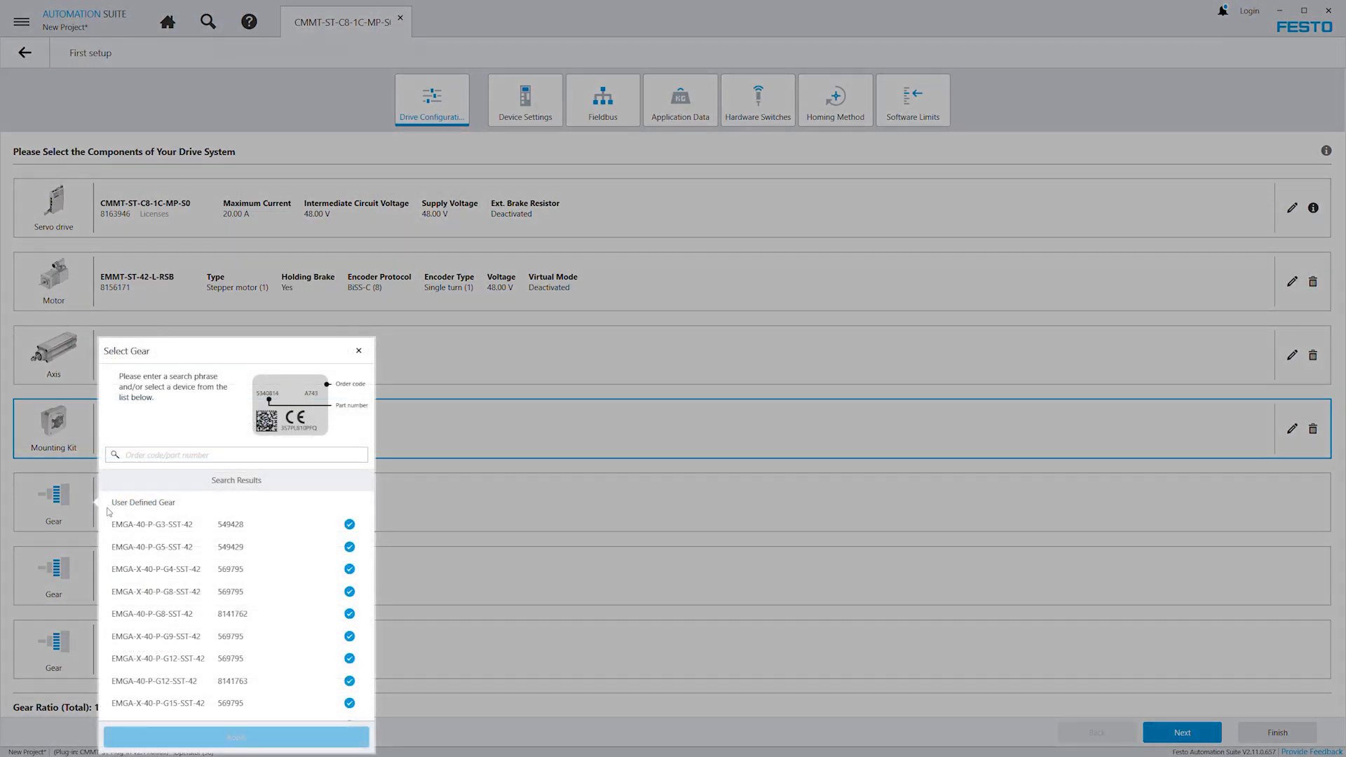
pyautogui.click(146, 547)
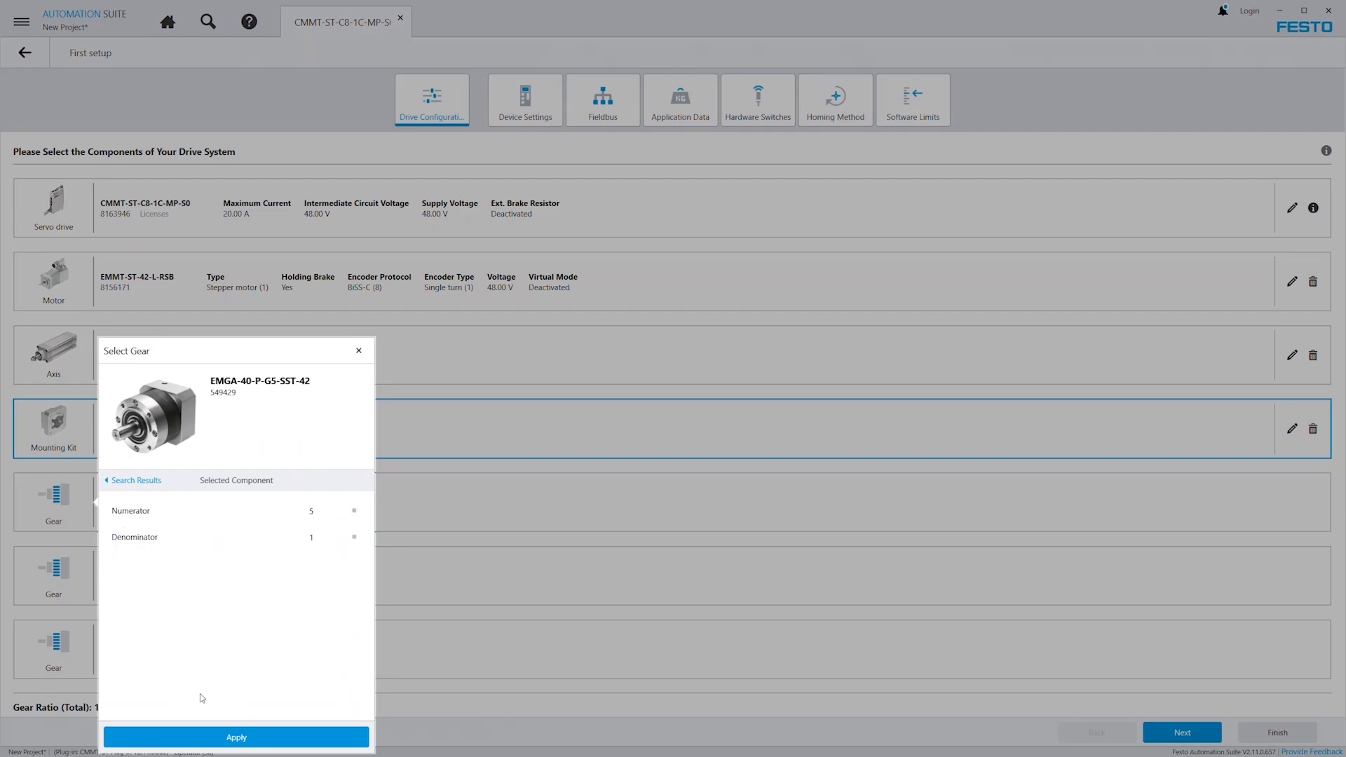
pyautogui.click(231, 738)
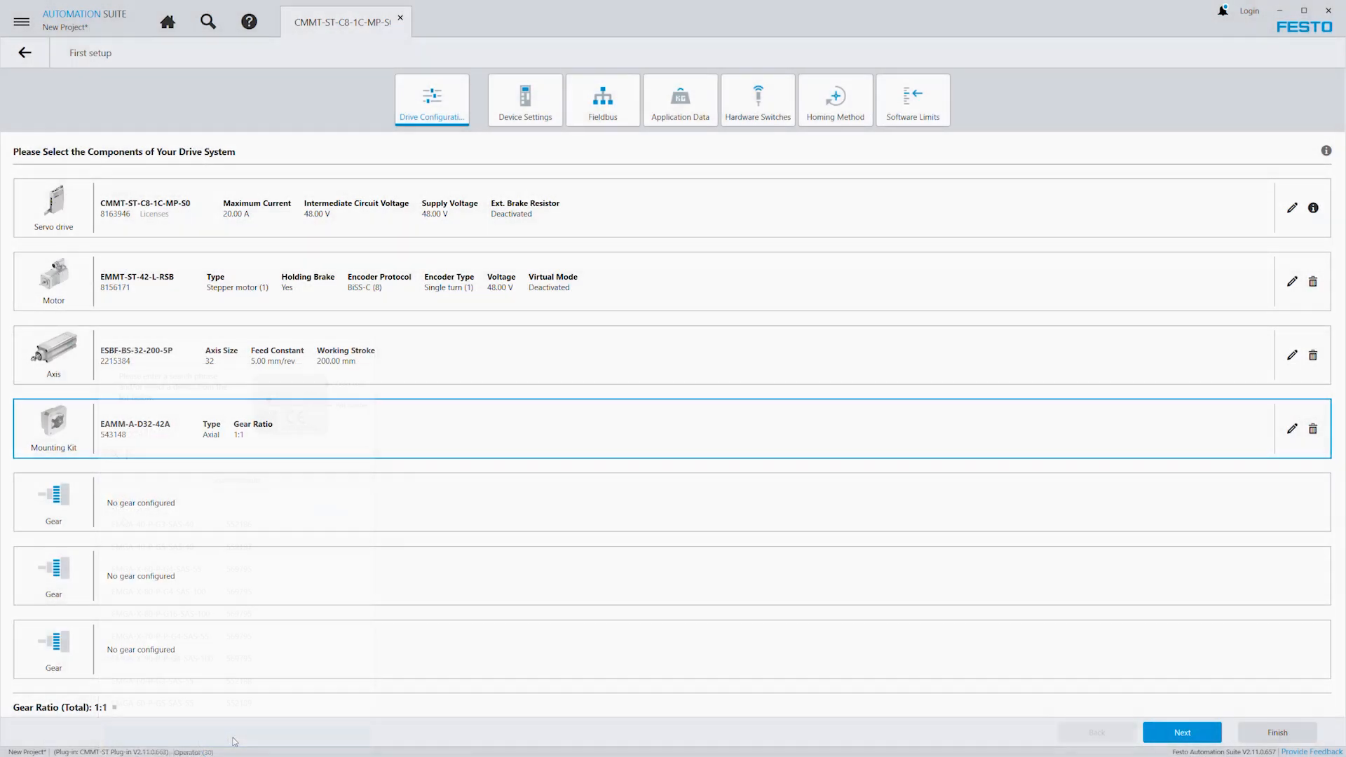
# Try a user-defined gear with the numerator set to 5 for the first gear slot.
pyautogui.click(124, 520)
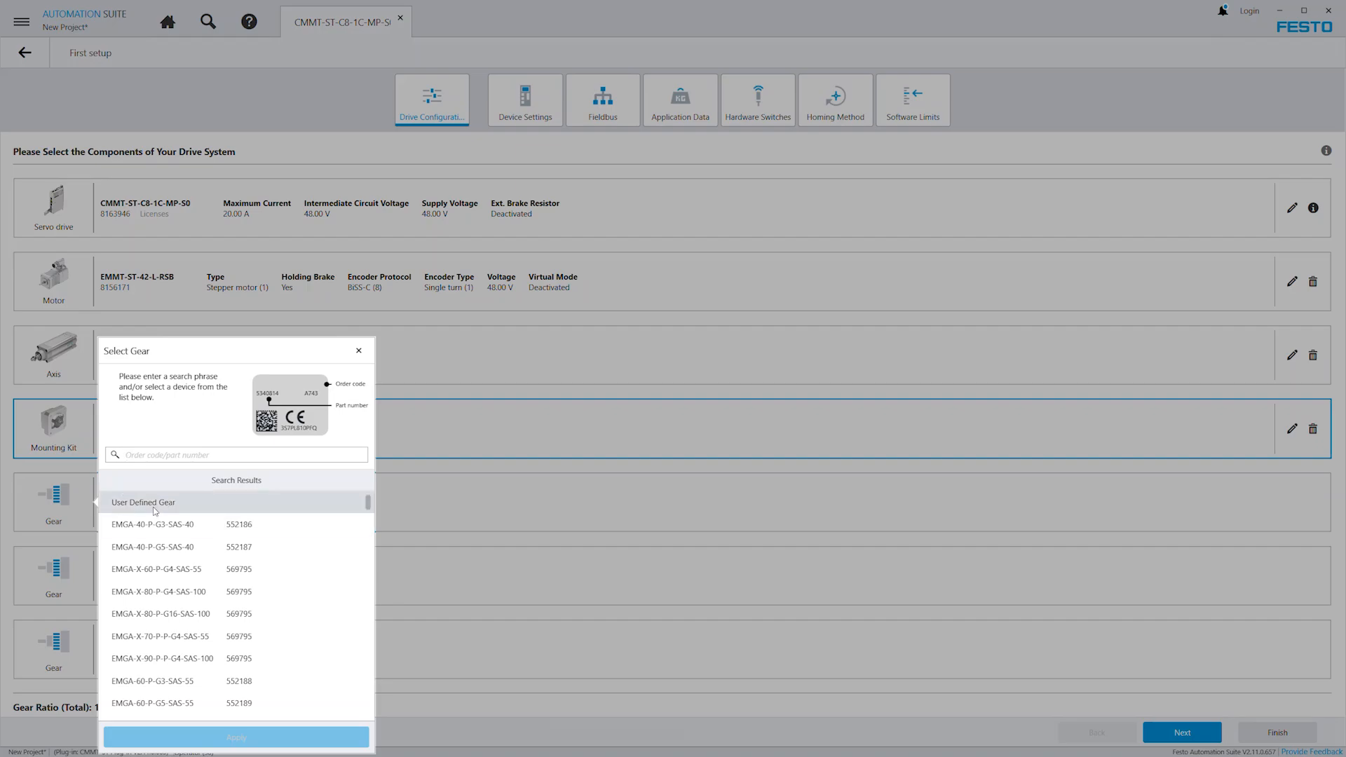
pyautogui.click(154, 505)
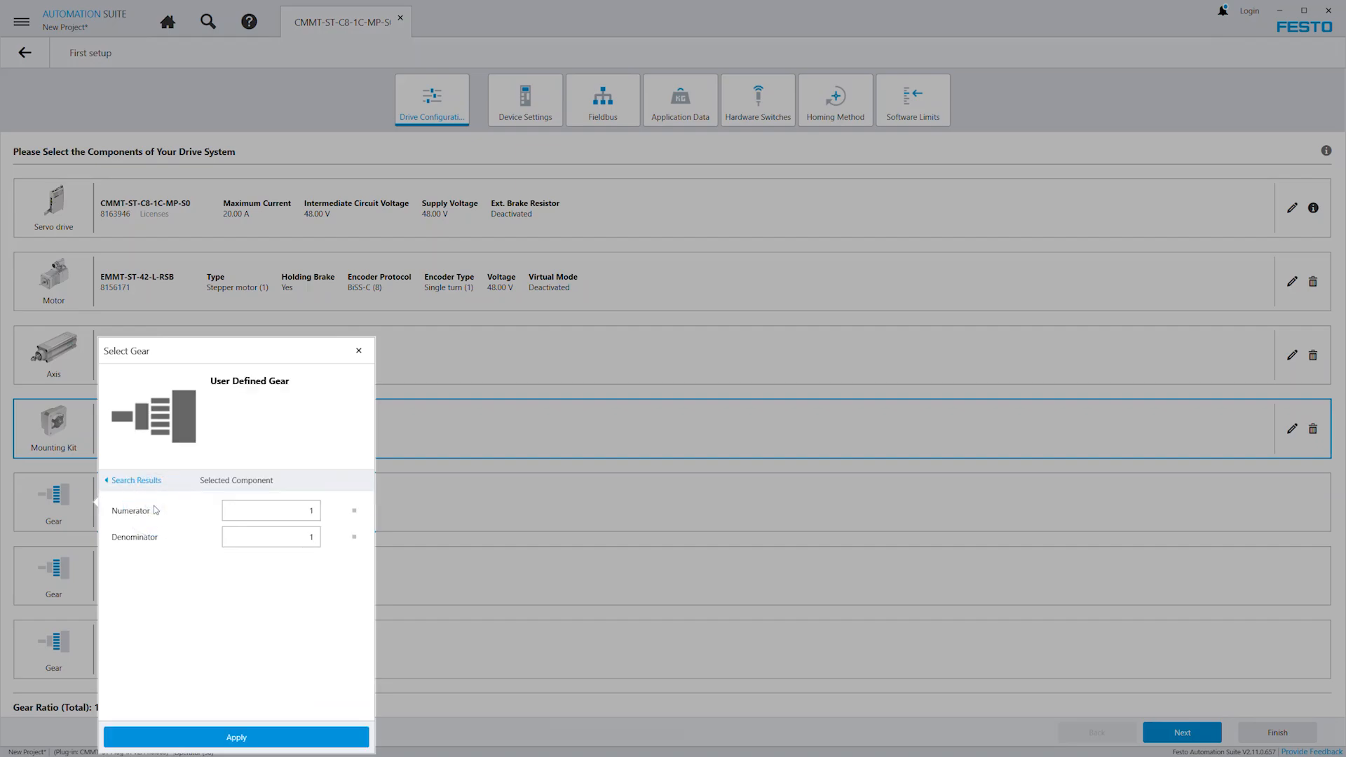
pyautogui.click(282, 512)
pyautogui.write('5')
pyautogui.click(265, 737)
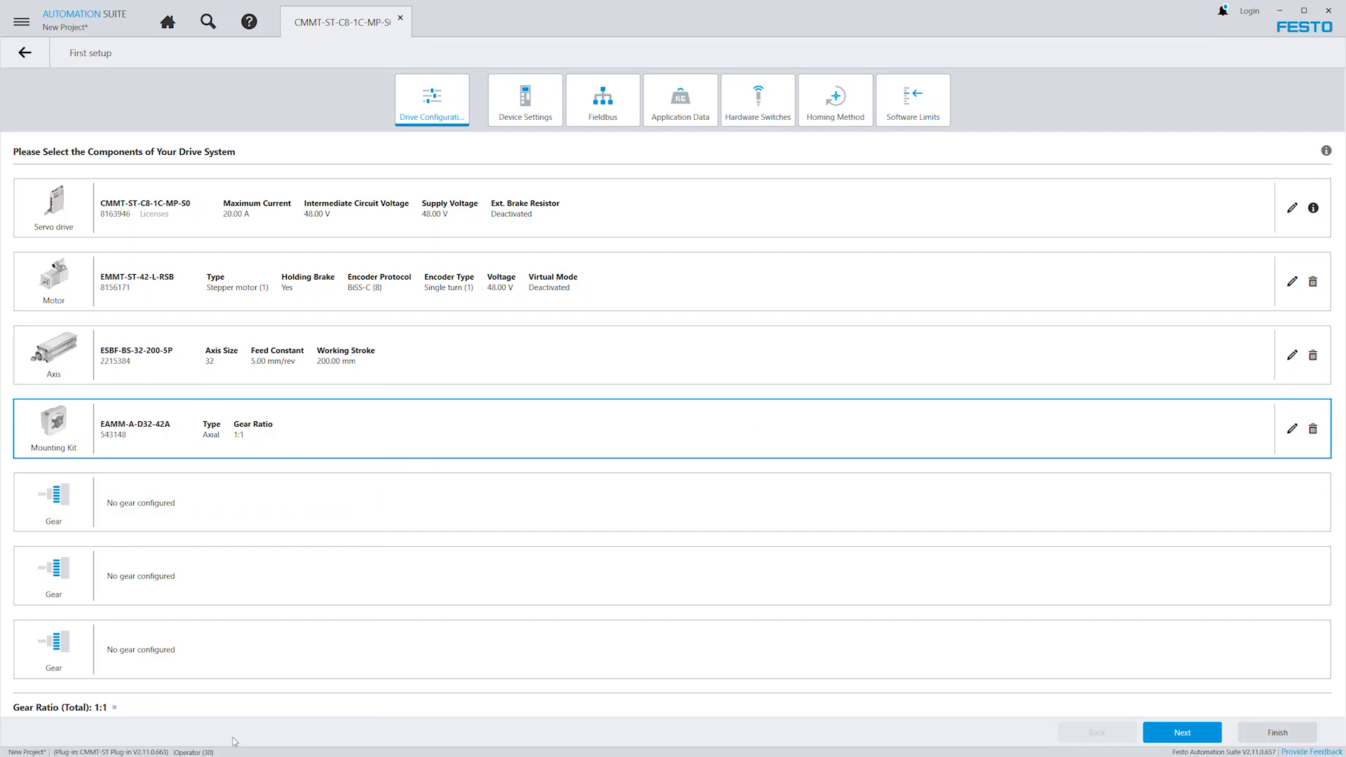
# Proceed to the wizard's device settings and set servo drive activation via Fieldbus (2).
pyautogui.click(1183, 734)
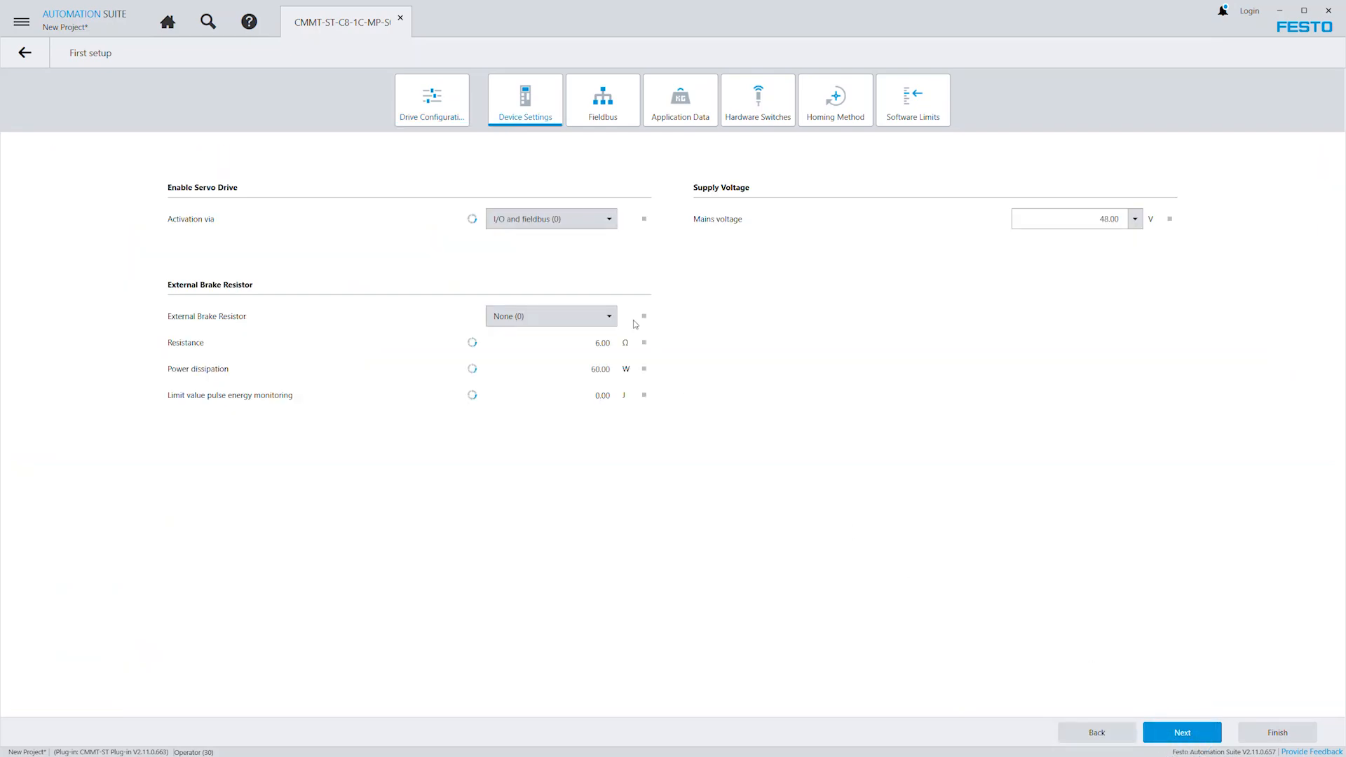
pyautogui.click(561, 221)
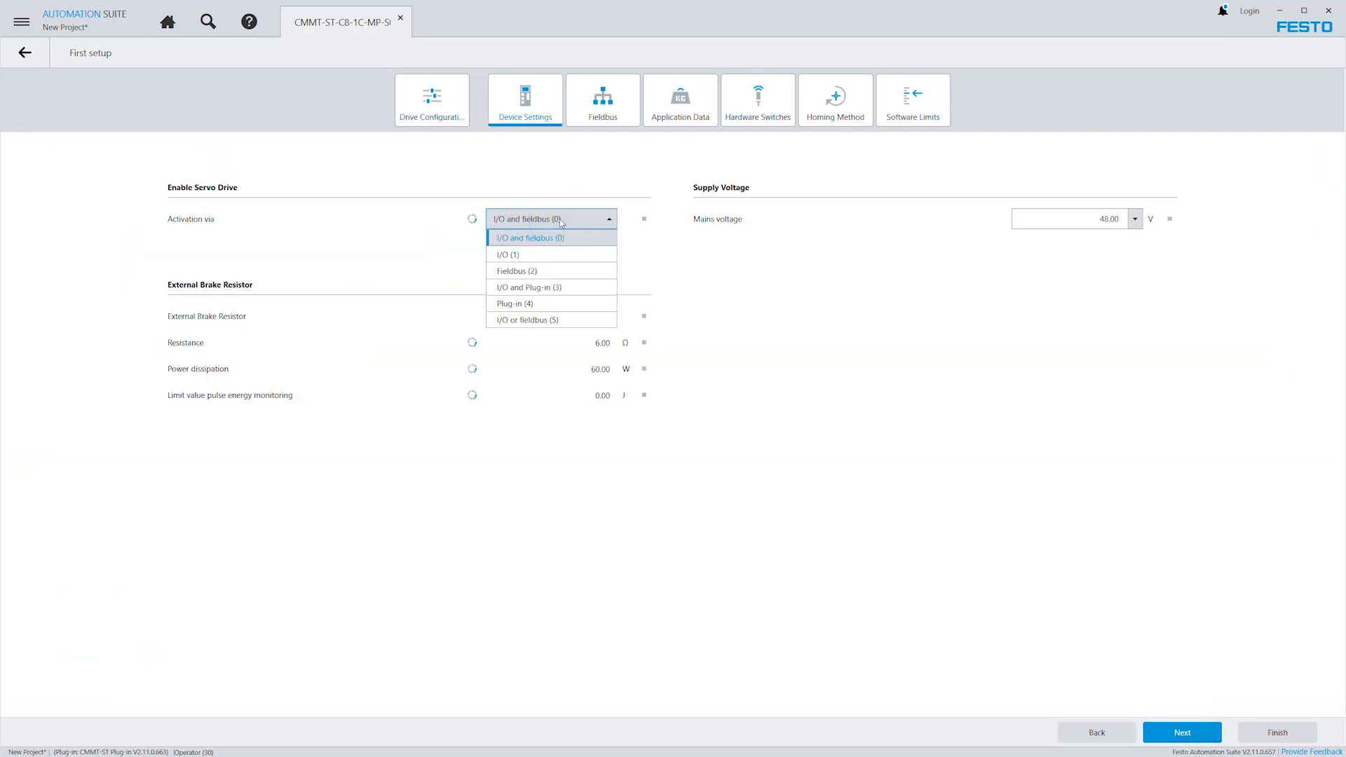
pyautogui.click(554, 272)
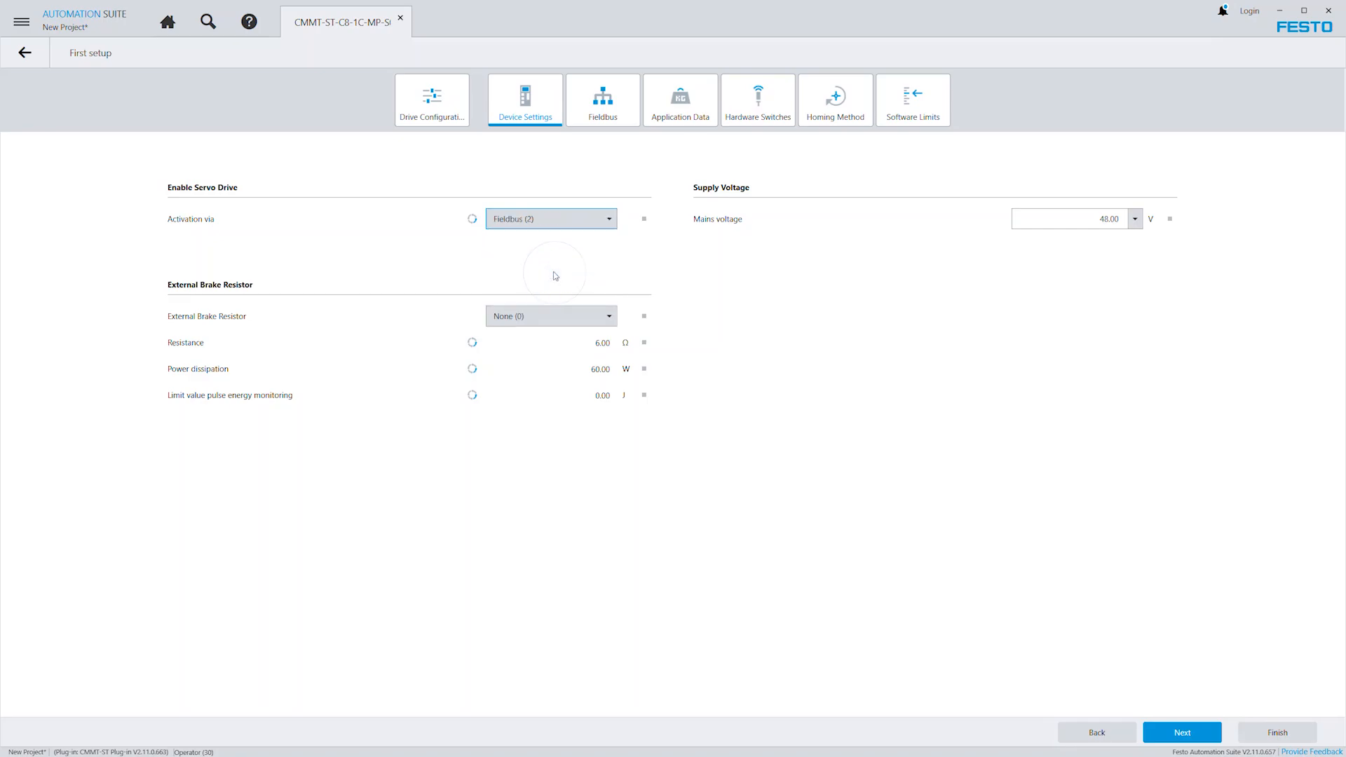
# Set the mains supply voltage to 24.00 V and keep the external brake resistor at None (0).
pyautogui.click(1134, 220)
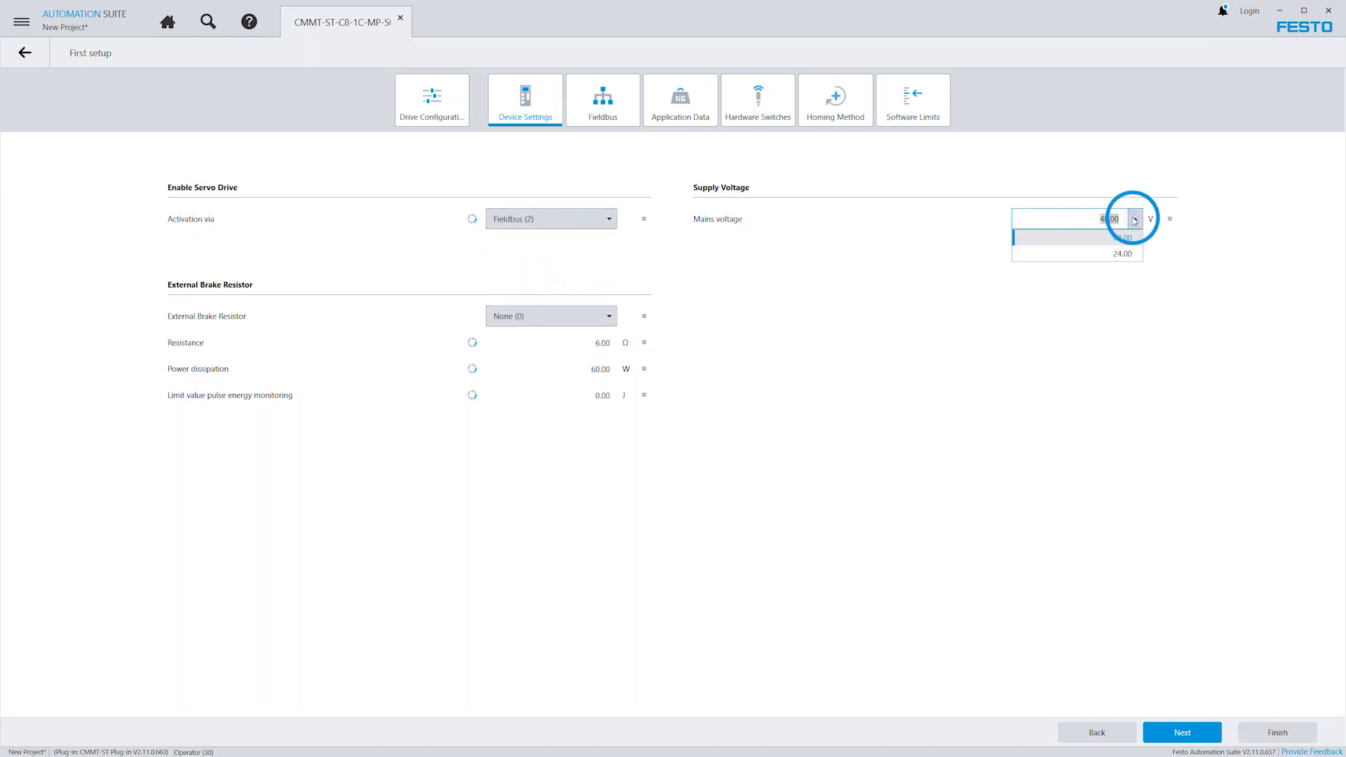
pyautogui.click(1110, 254)
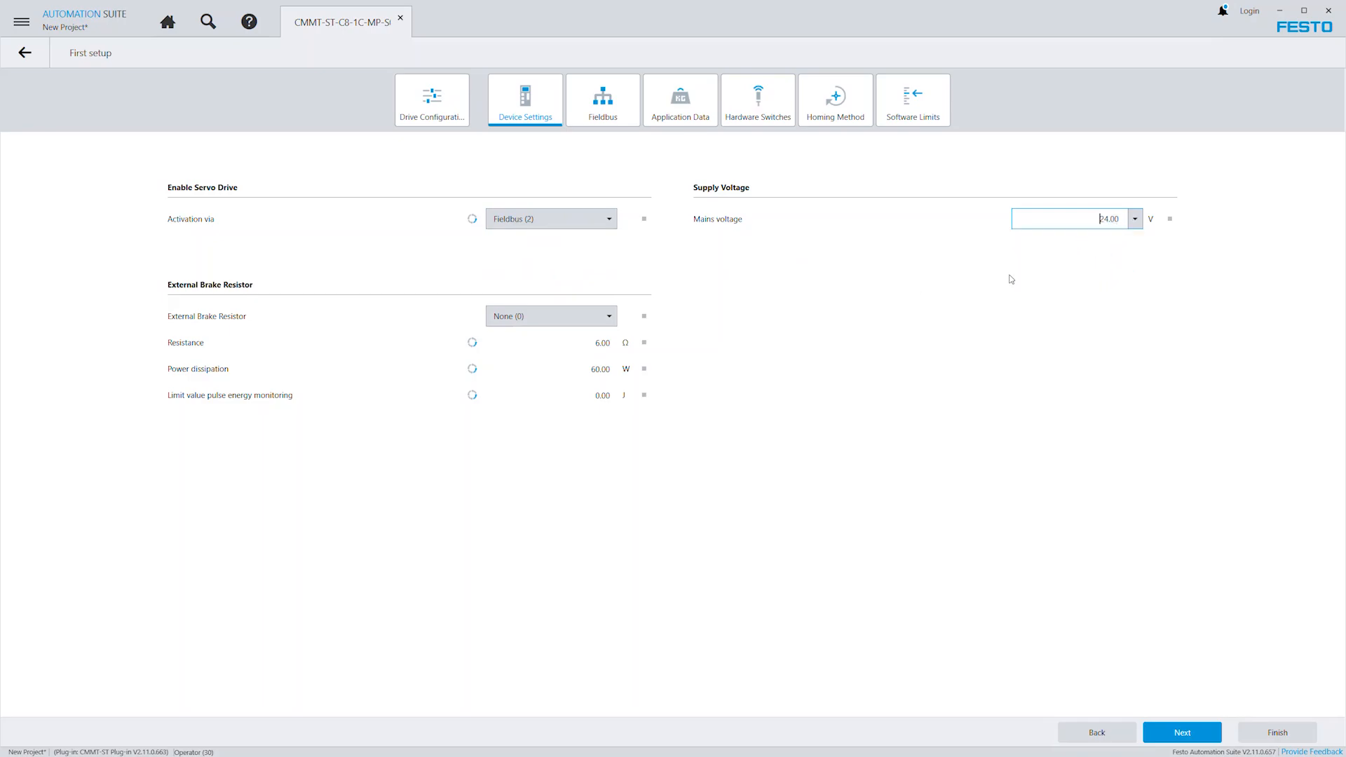
pyautogui.click(575, 319)
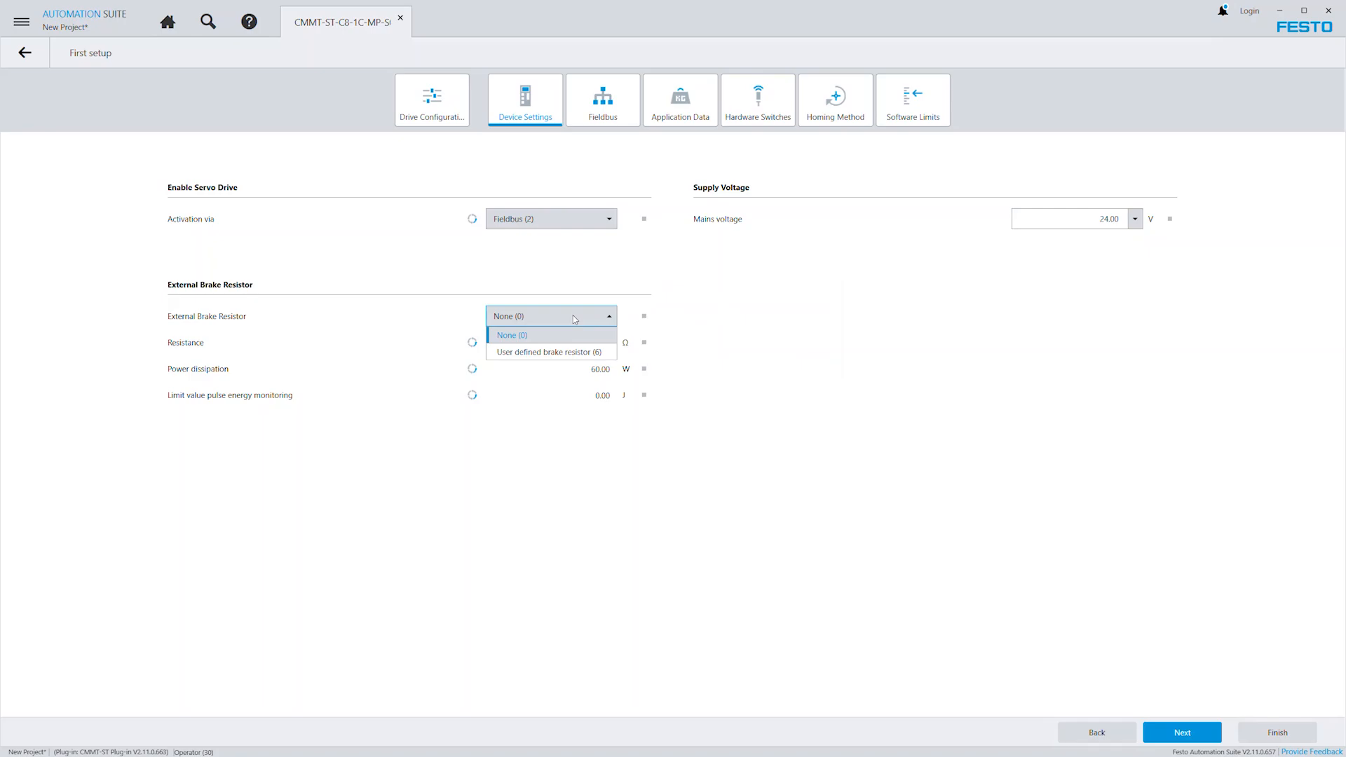
pyautogui.click(575, 319)
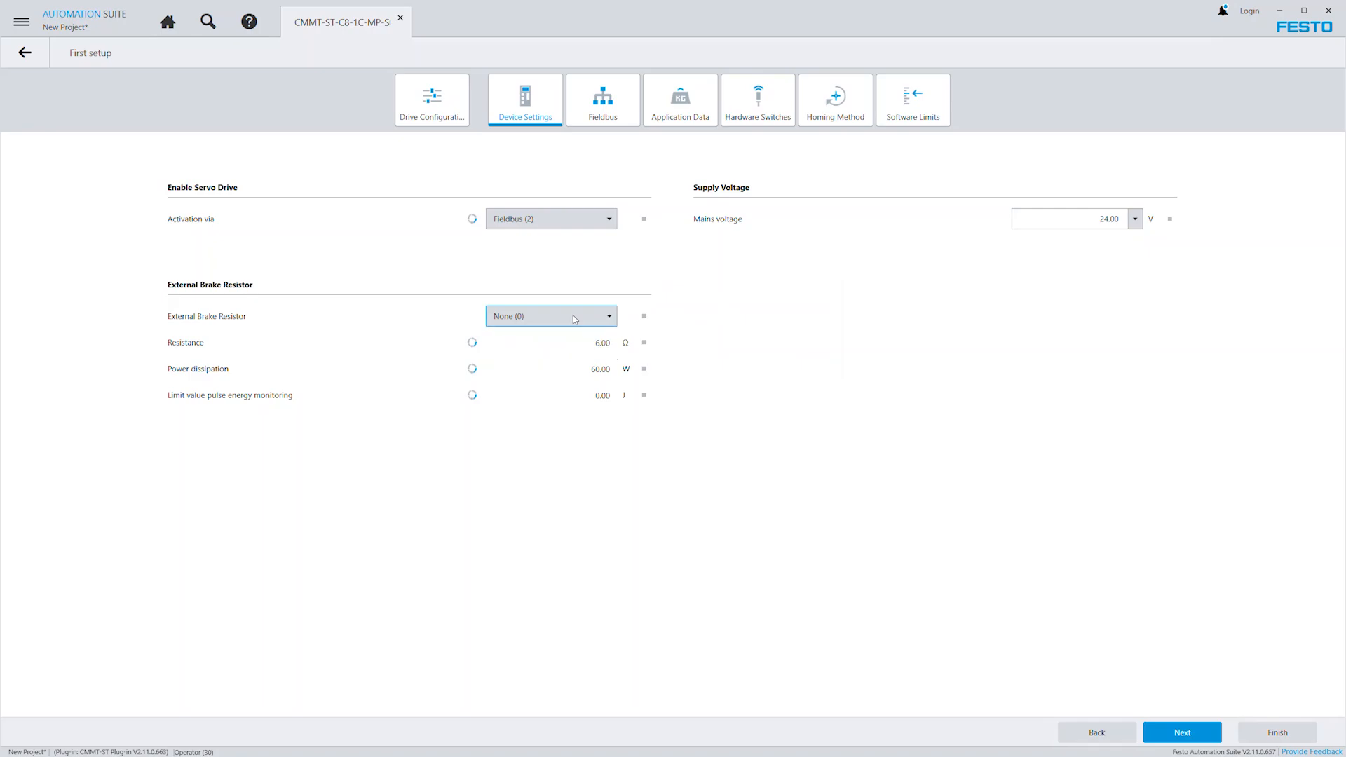
# Proceed to the wizard's fieldbus settings and keep PROFINET (1) as the RTE configuration.
pyautogui.click(1177, 734)
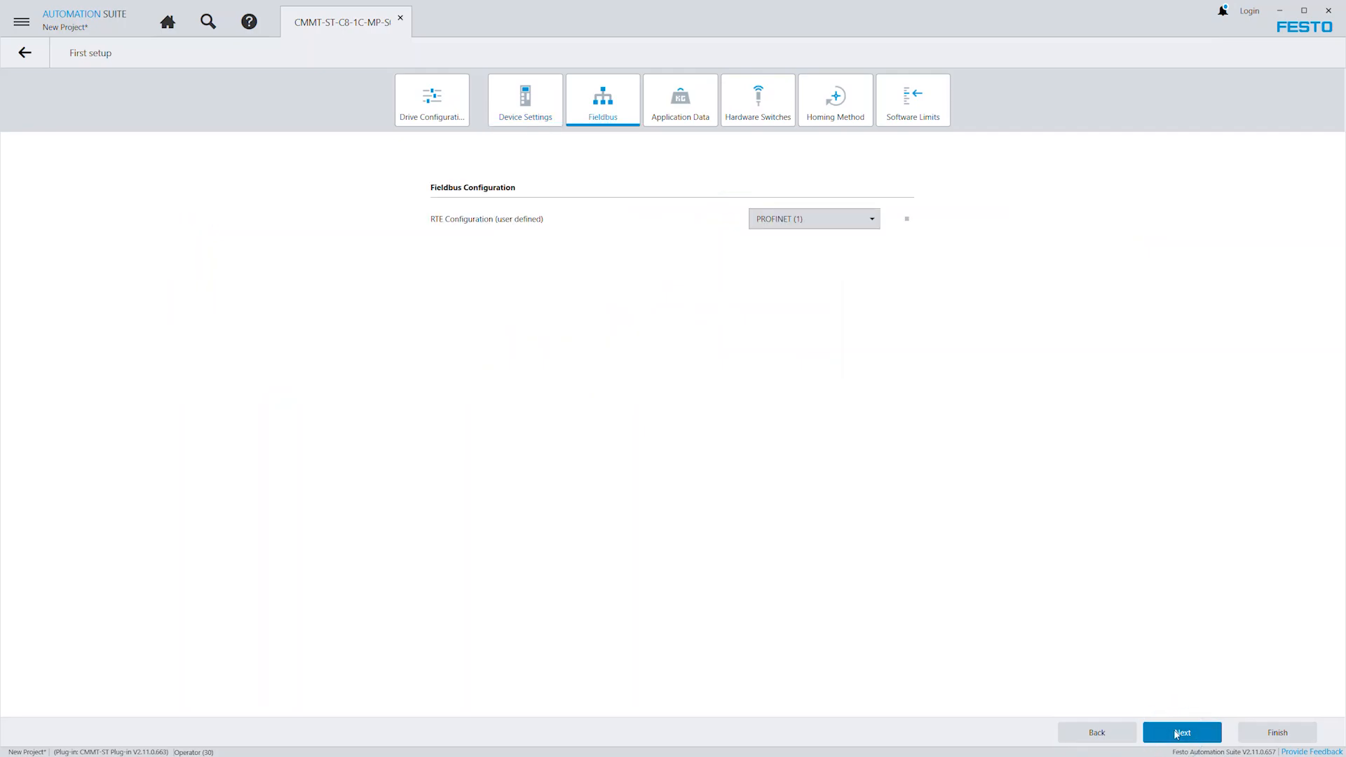
pyautogui.click(816, 219)
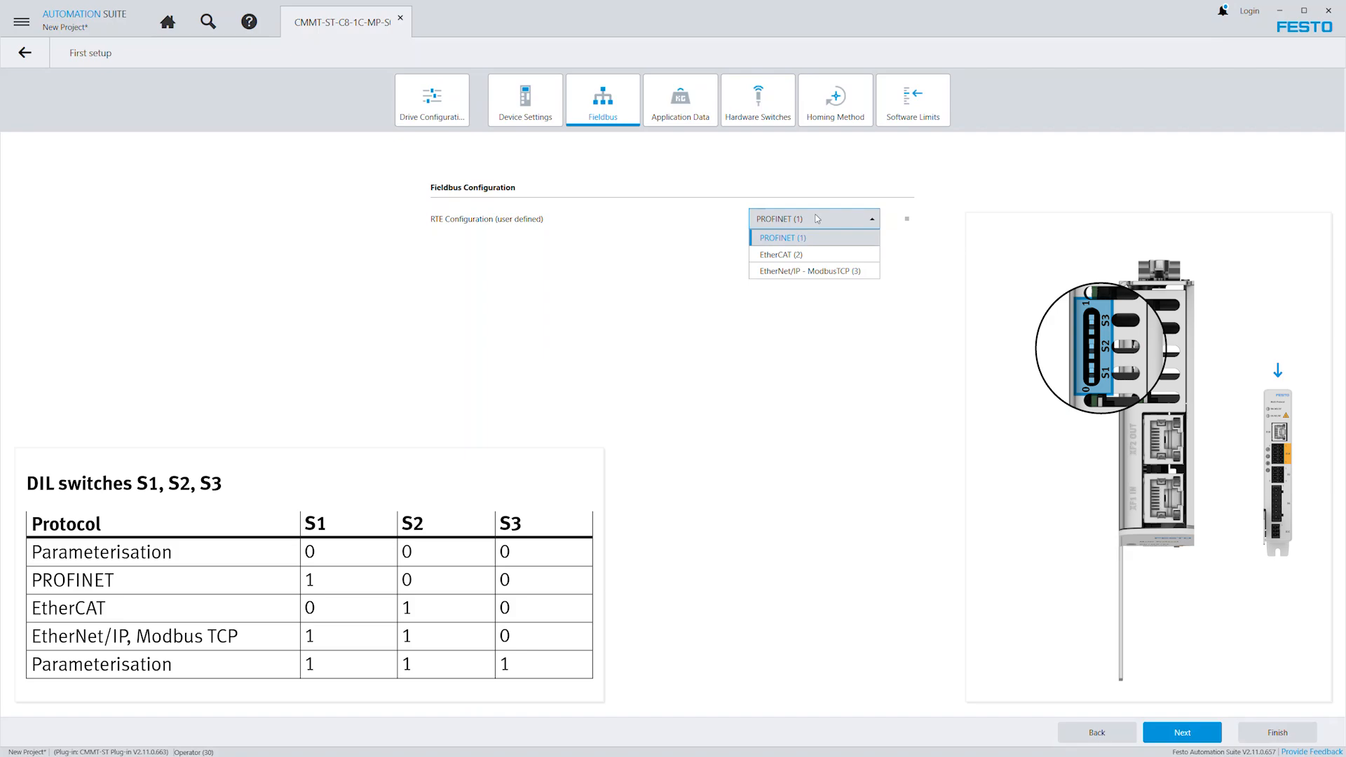
pyautogui.click(817, 219)
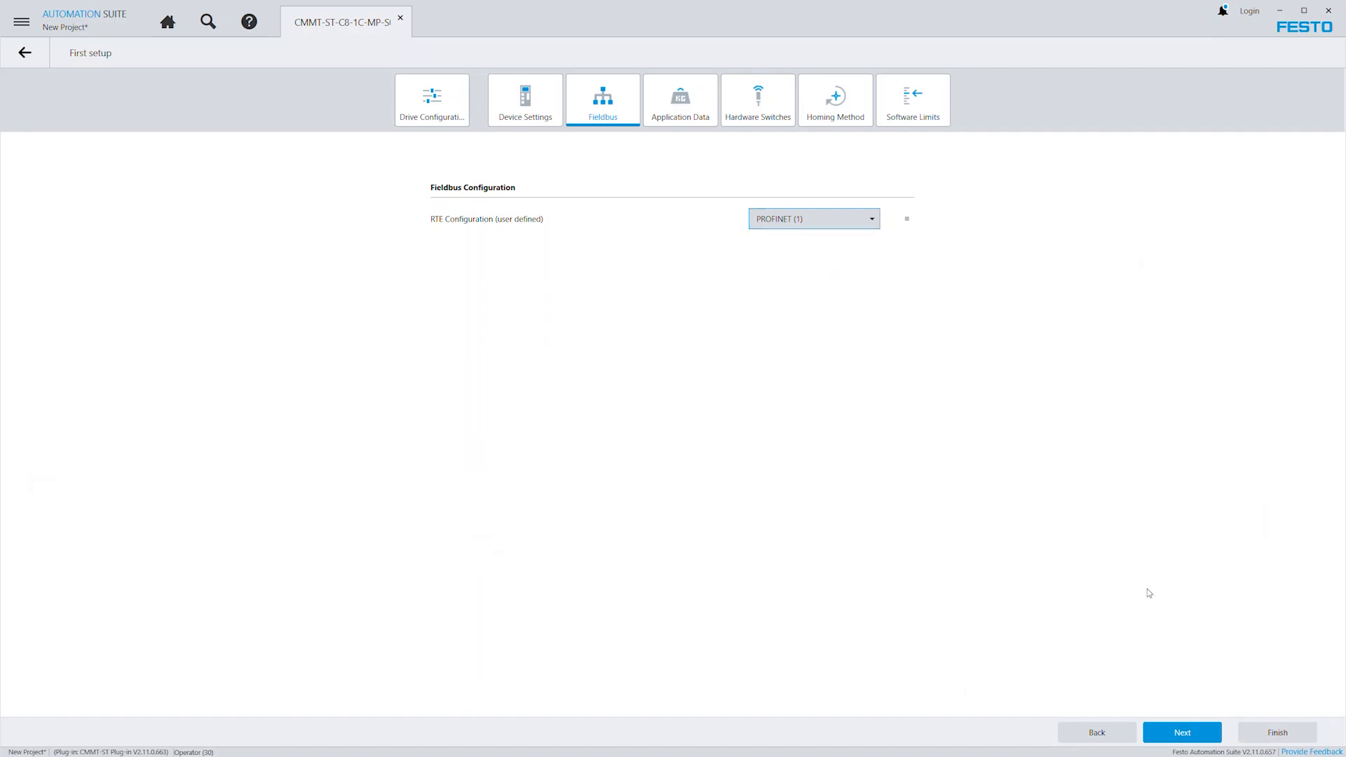
# Proceed to the application data and set the application mass to 0.01 kg and the motor cable length to 10 m.
pyautogui.click(1182, 732)
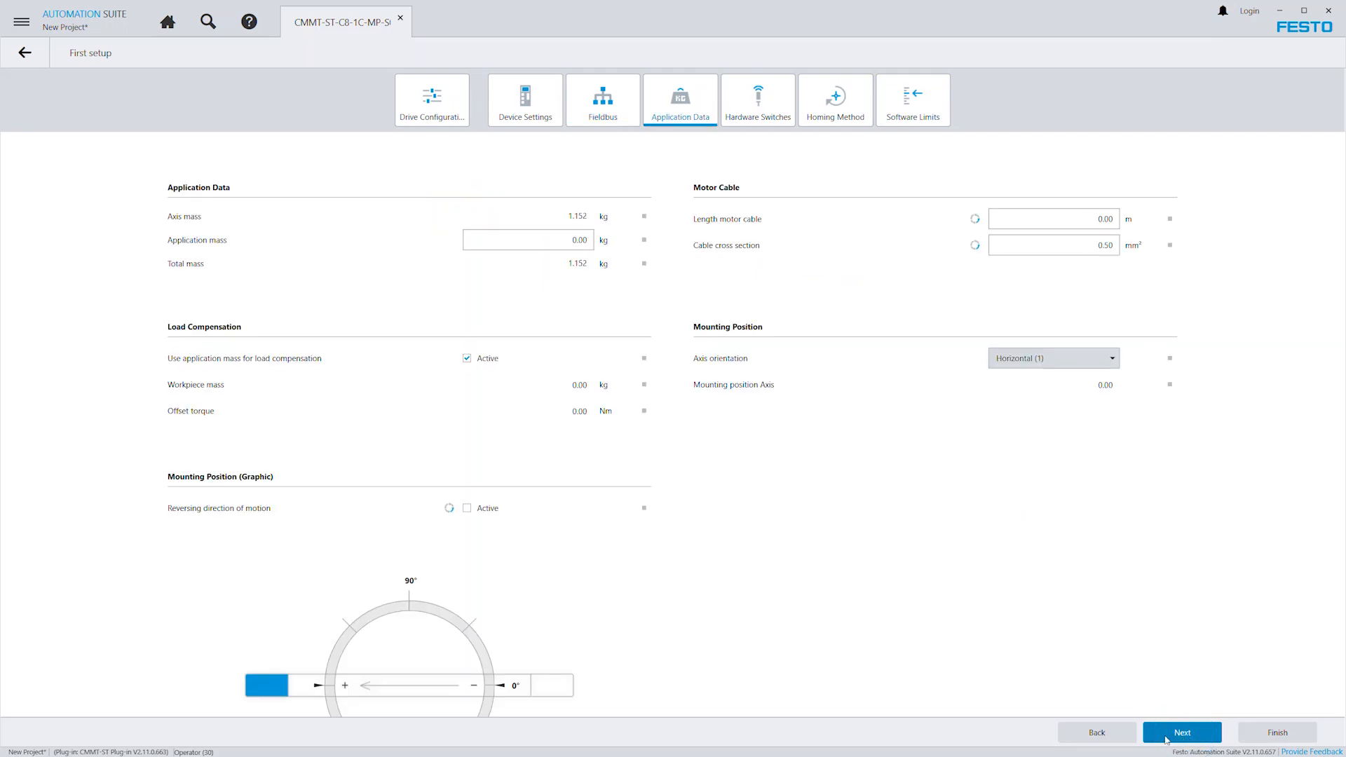
pyautogui.click(585, 240)
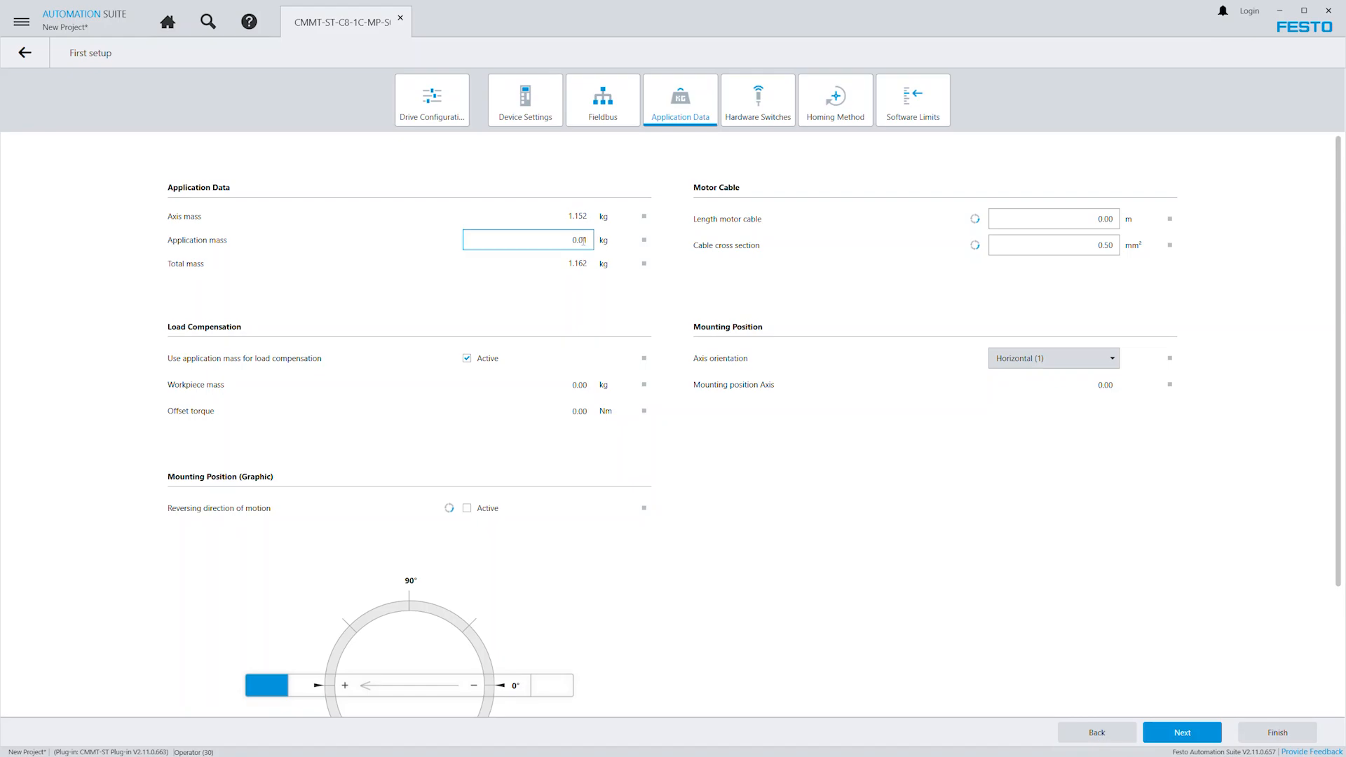
pyautogui.click(1092, 220)
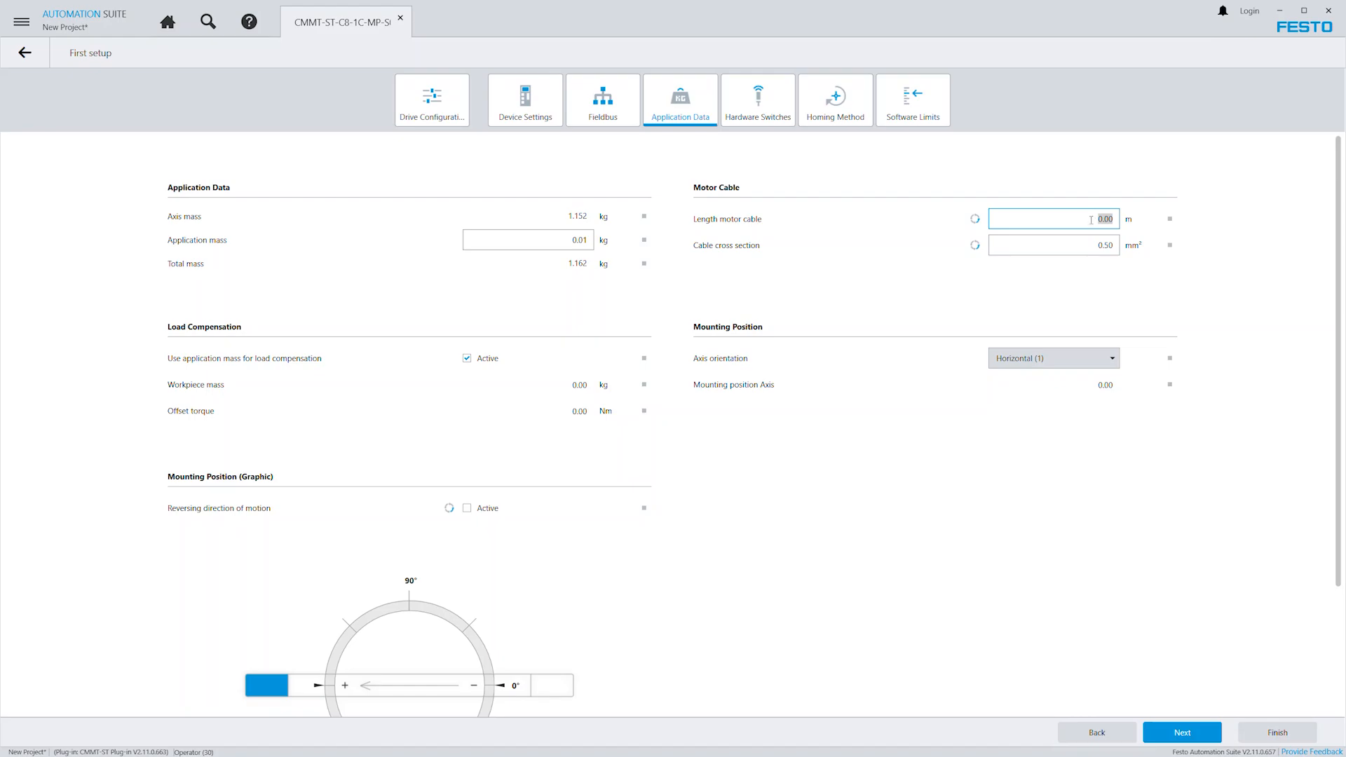
pyautogui.write('10')
pyautogui.press('Return')
# Keep the axis orientation Horizontal (1) and flip the axis in the mounting position graphic so the motor sits at the 0° side.
pyautogui.click(1109, 361)
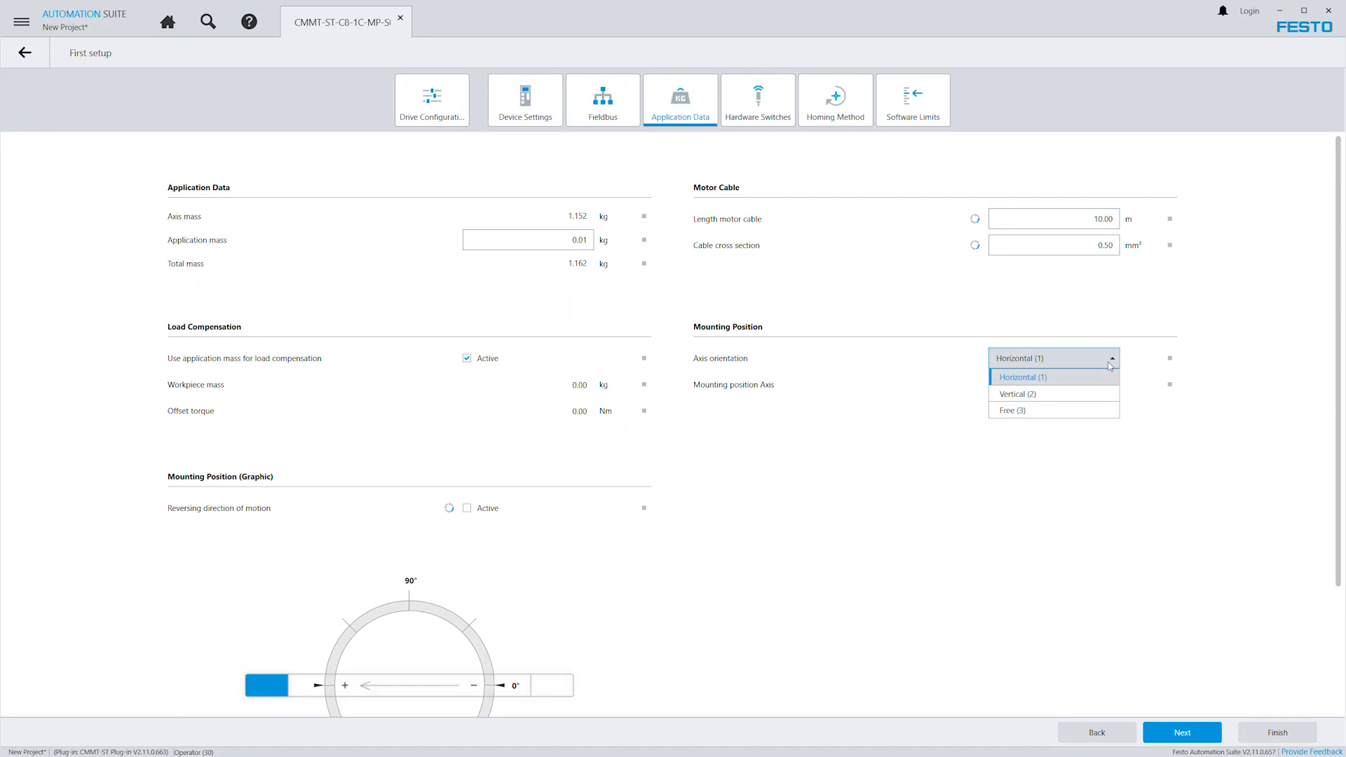
pyautogui.click(1110, 365)
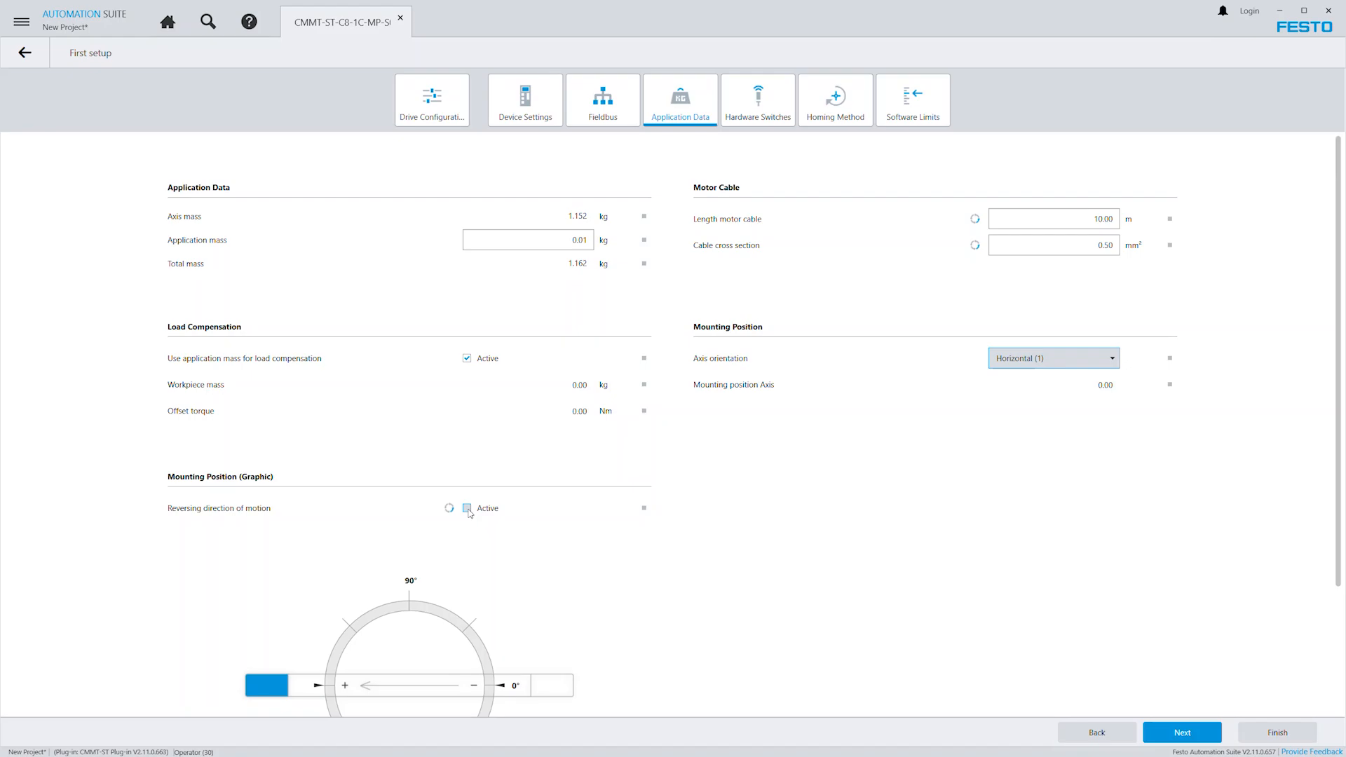
pyautogui.click(544, 685)
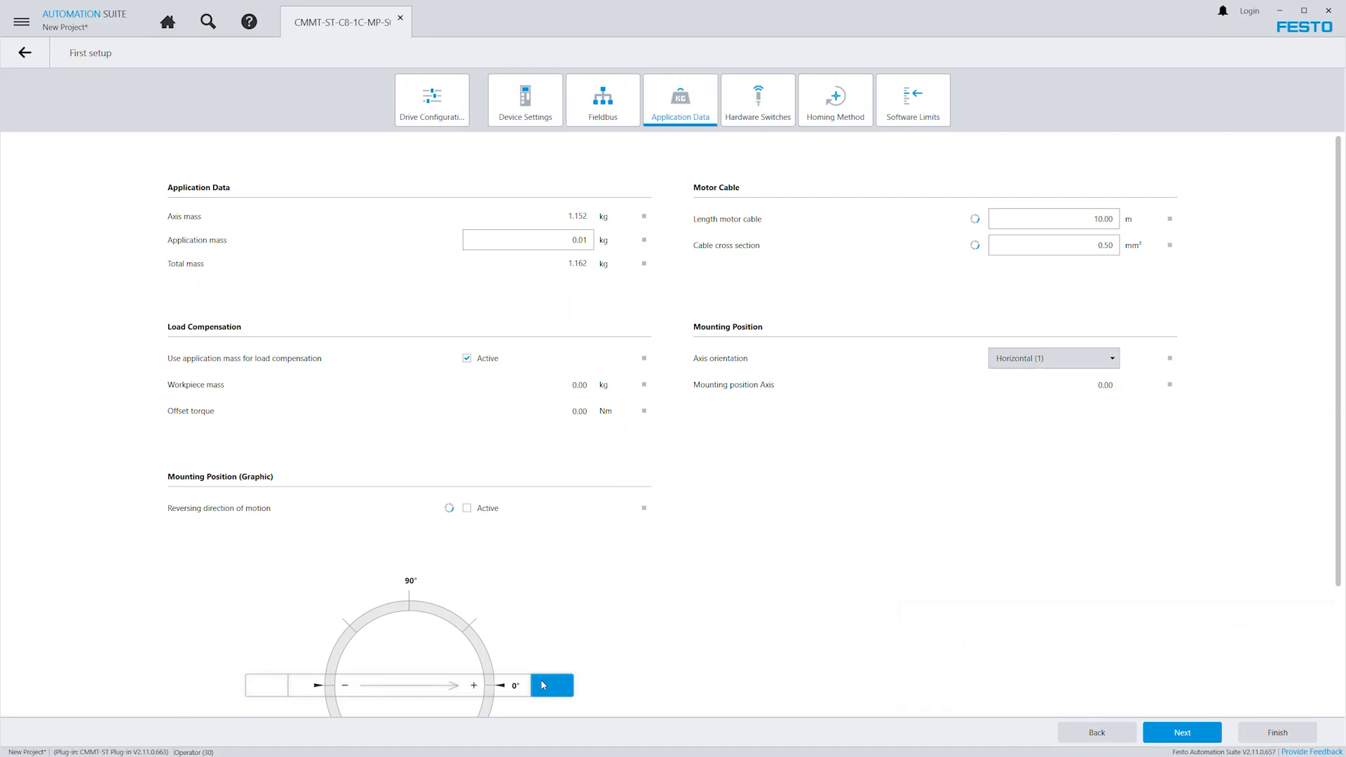
# Proceed to the hardware switches and keep the reference switch at No function (0) and the limit switches at Not used (1).
pyautogui.click(1183, 733)
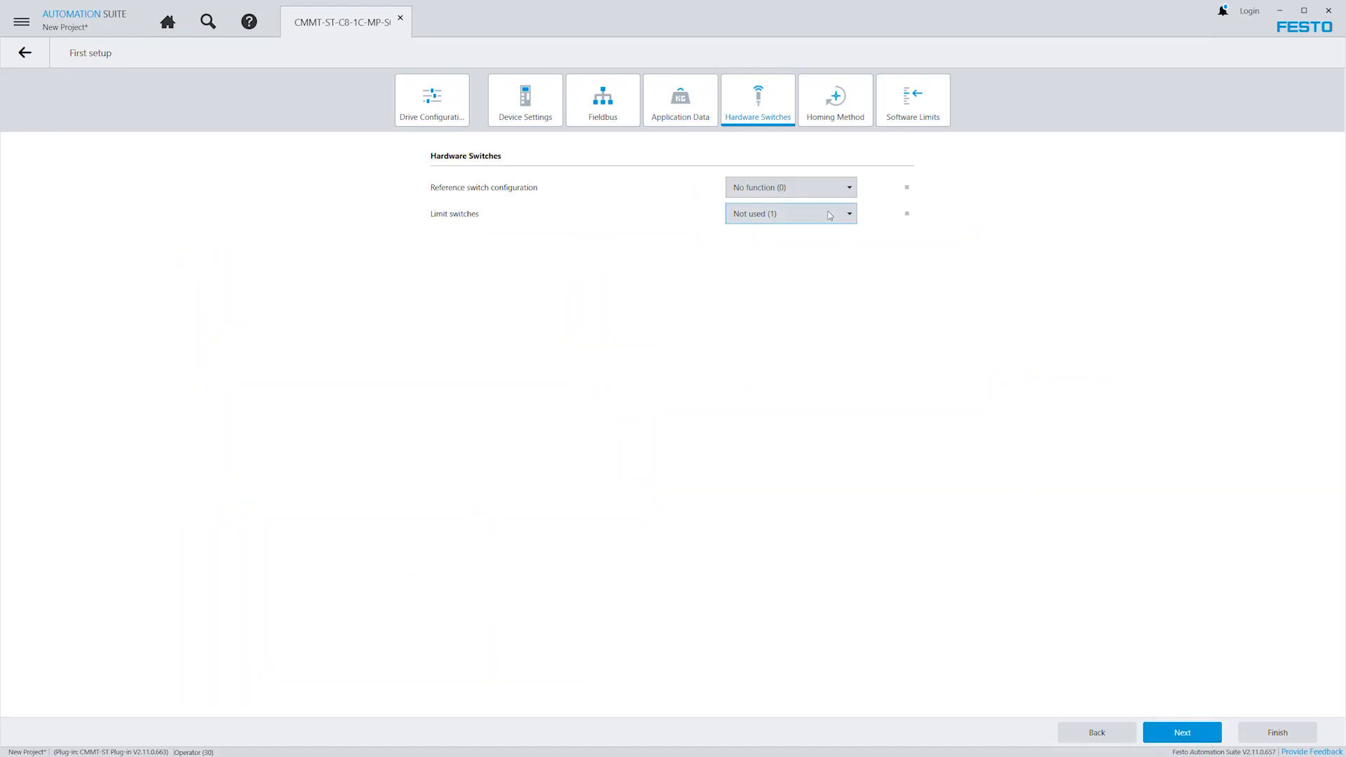
pyautogui.click(817, 191)
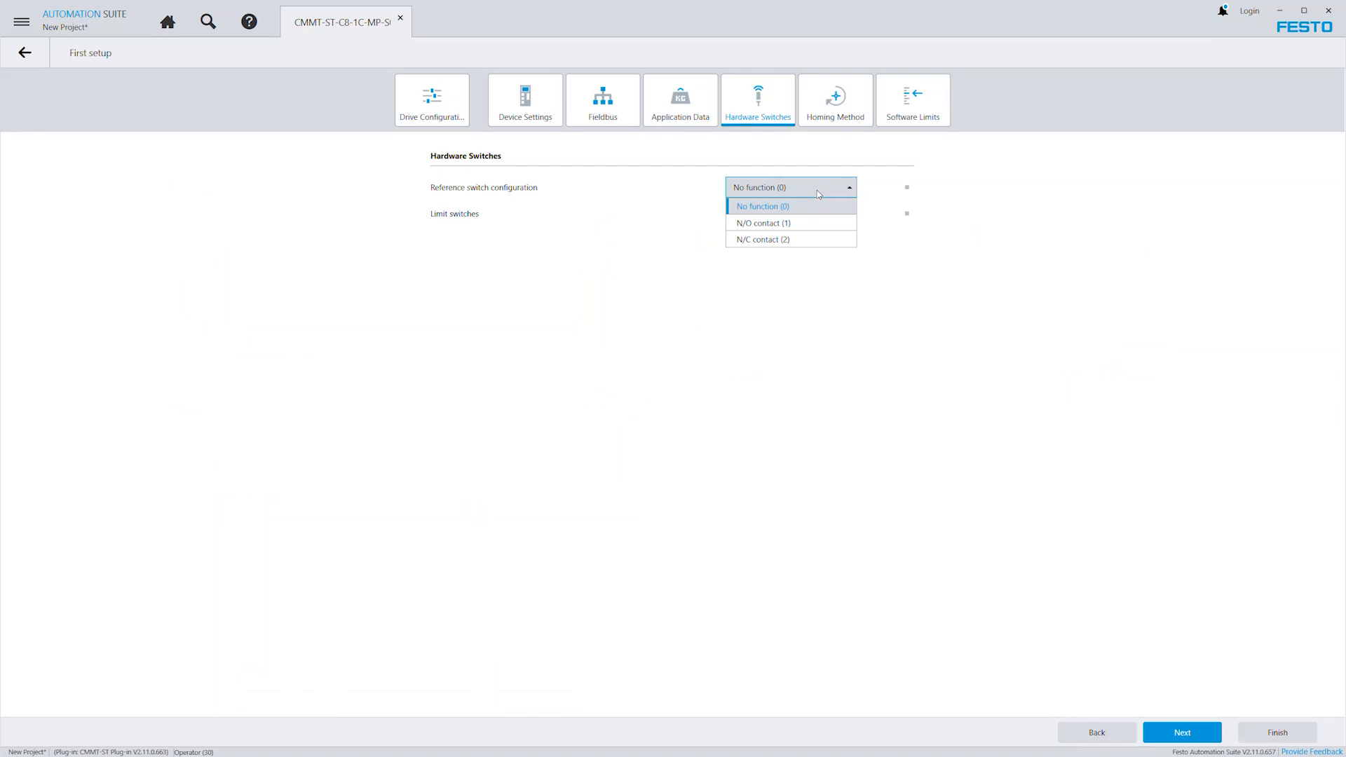
pyautogui.click(818, 191)
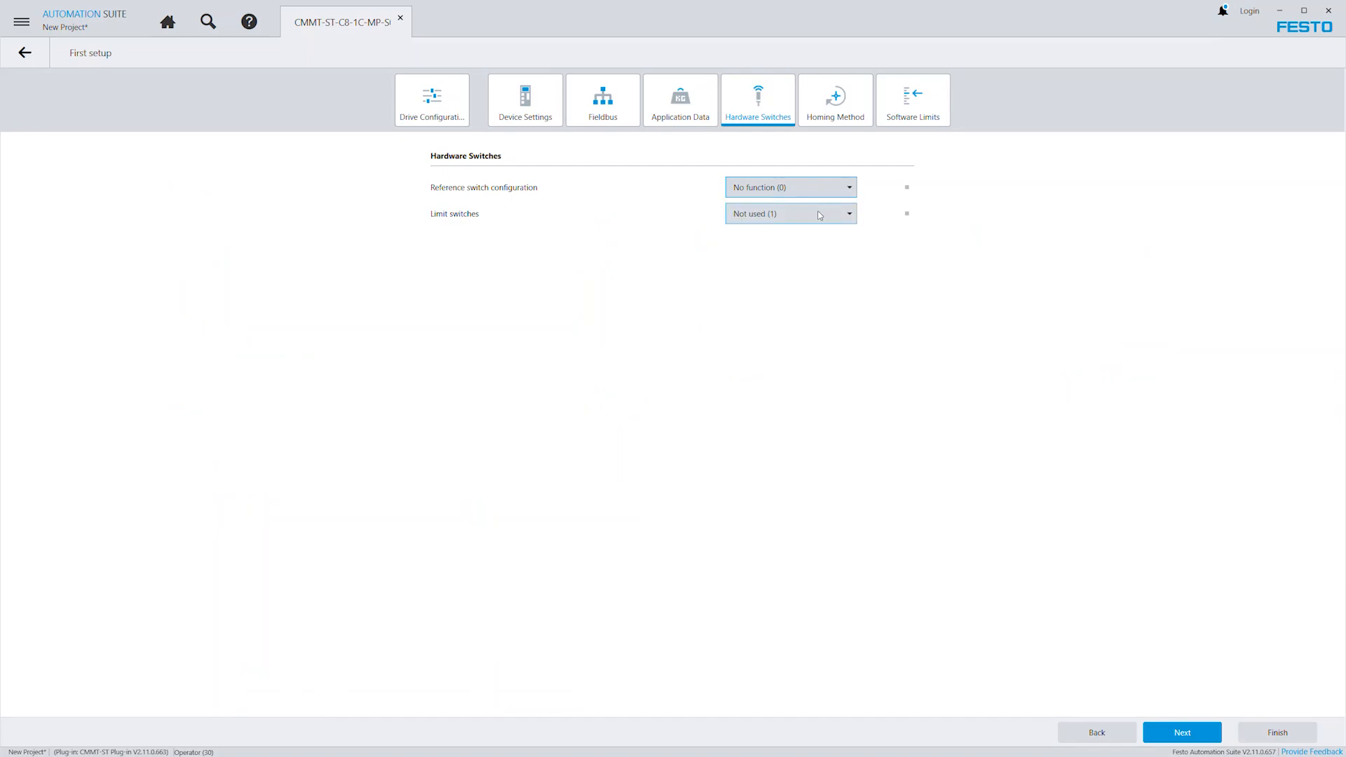
pyautogui.click(819, 214)
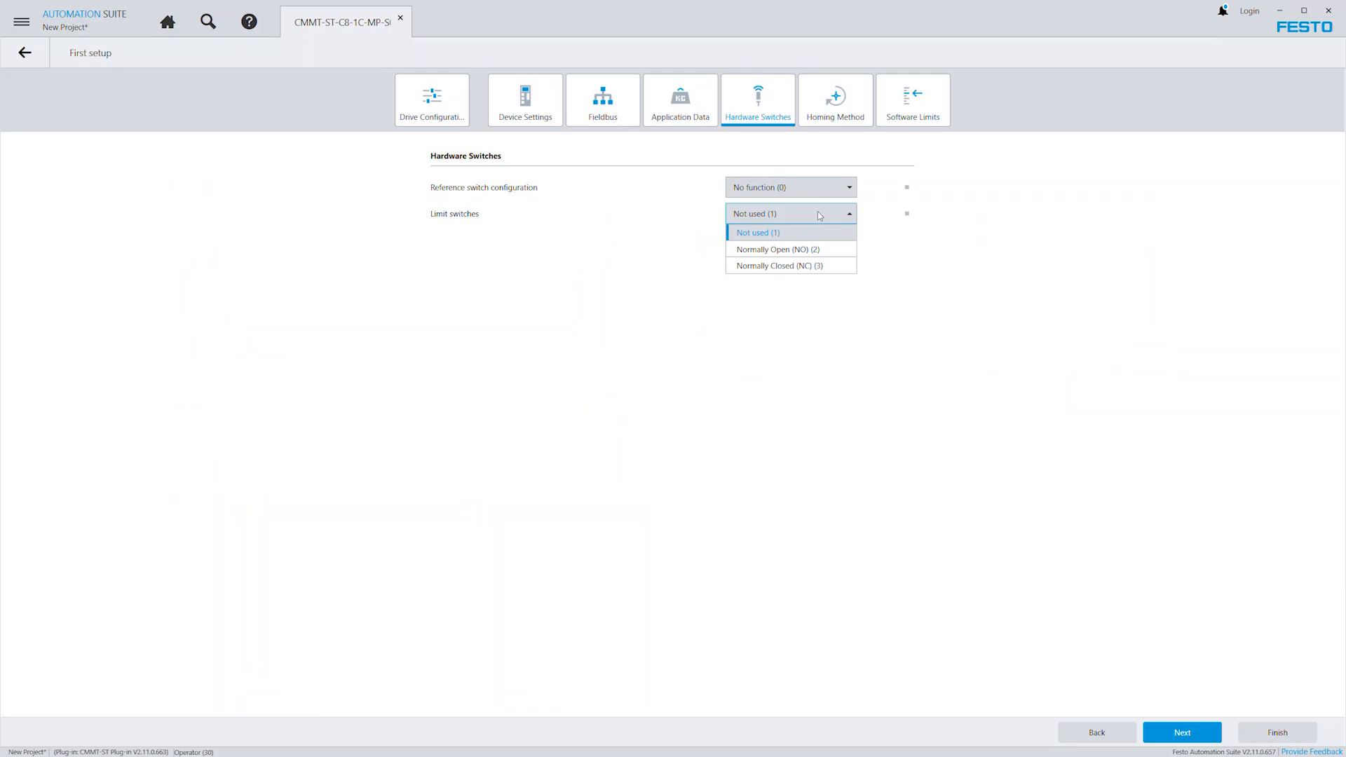
pyautogui.click(820, 215)
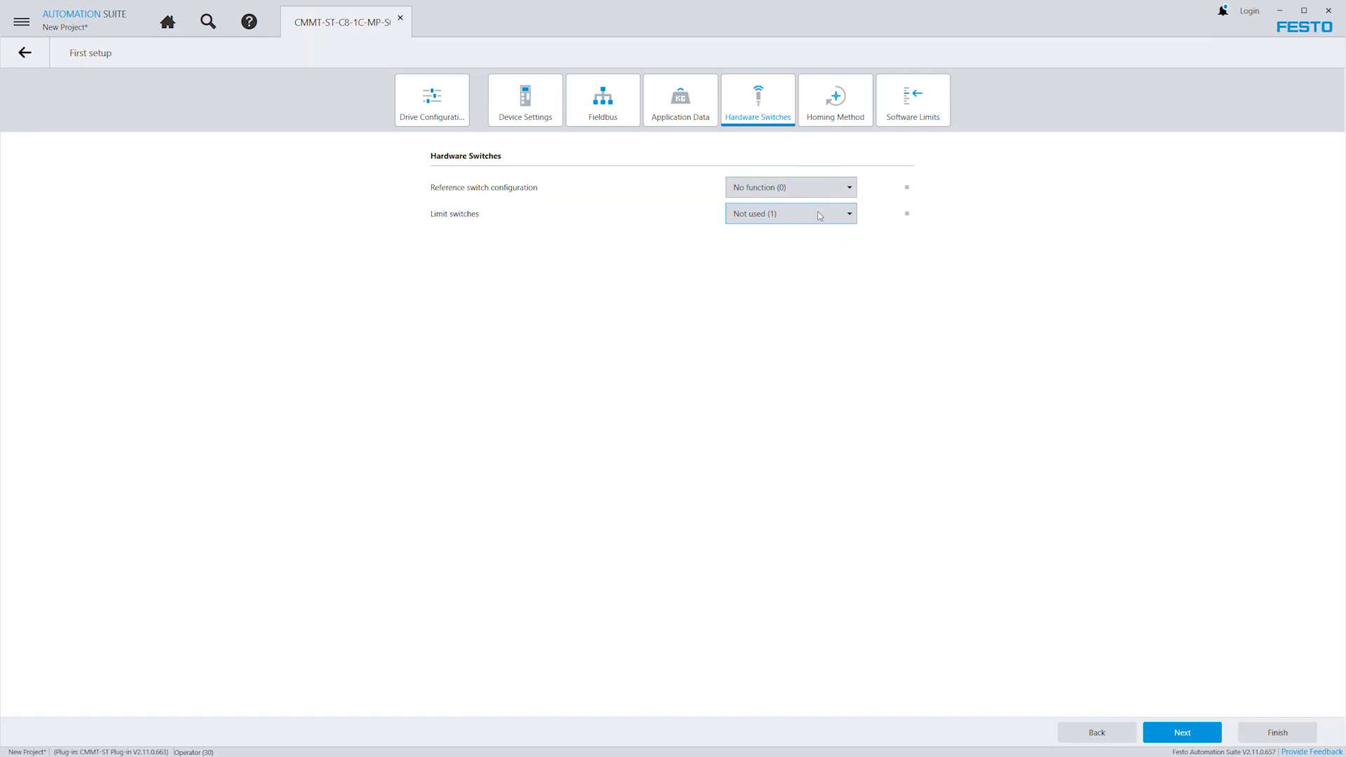
# Keep Actual position (37) as the homing method and finish the first setup wizard with the proposed software limits.
pyautogui.click(1190, 739)
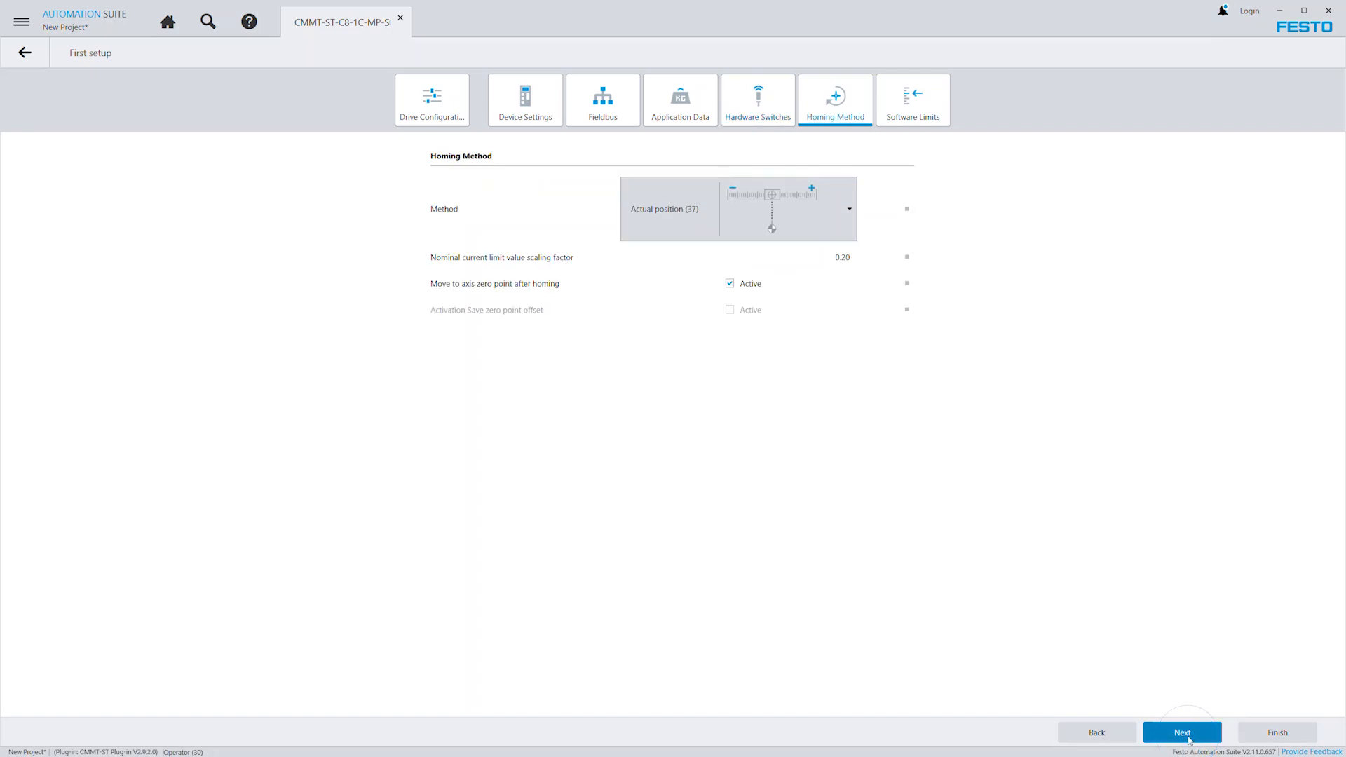
pyautogui.click(771, 210)
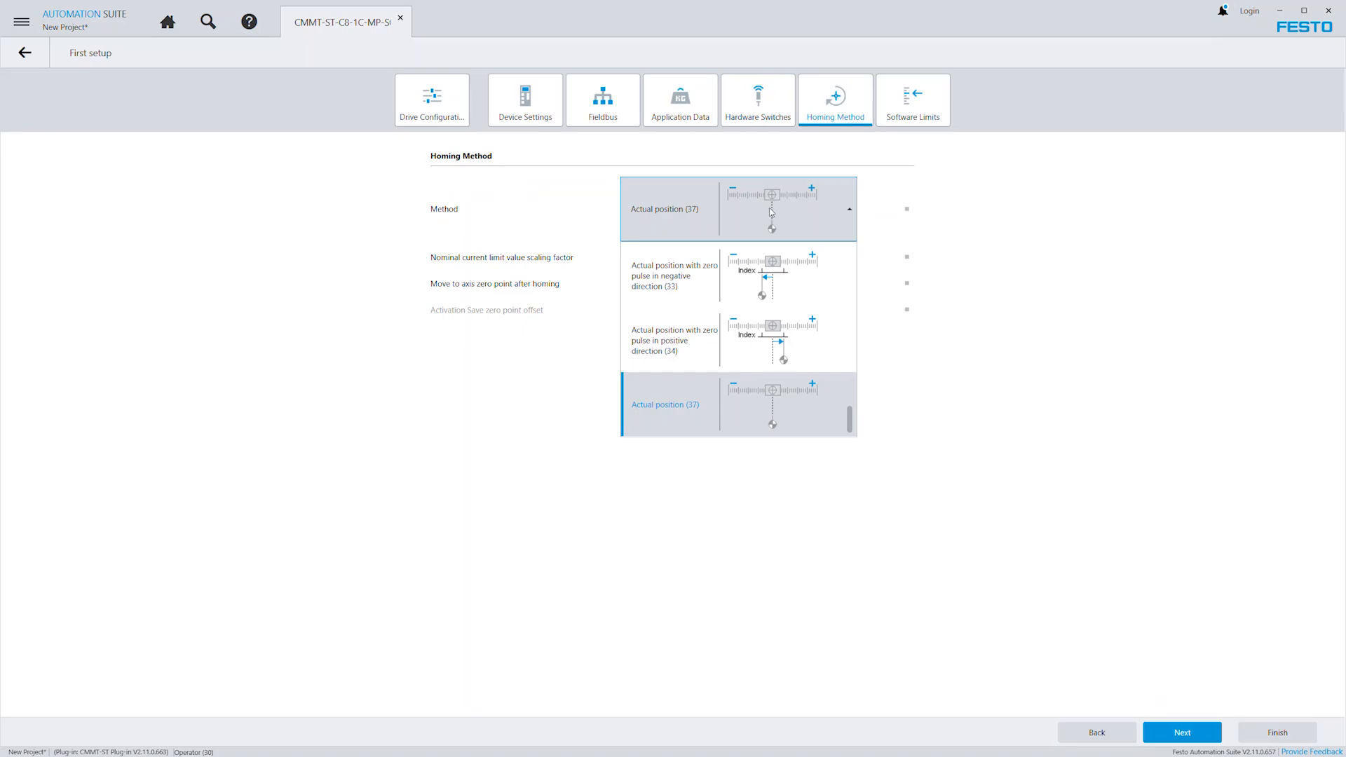
pyautogui.click(771, 212)
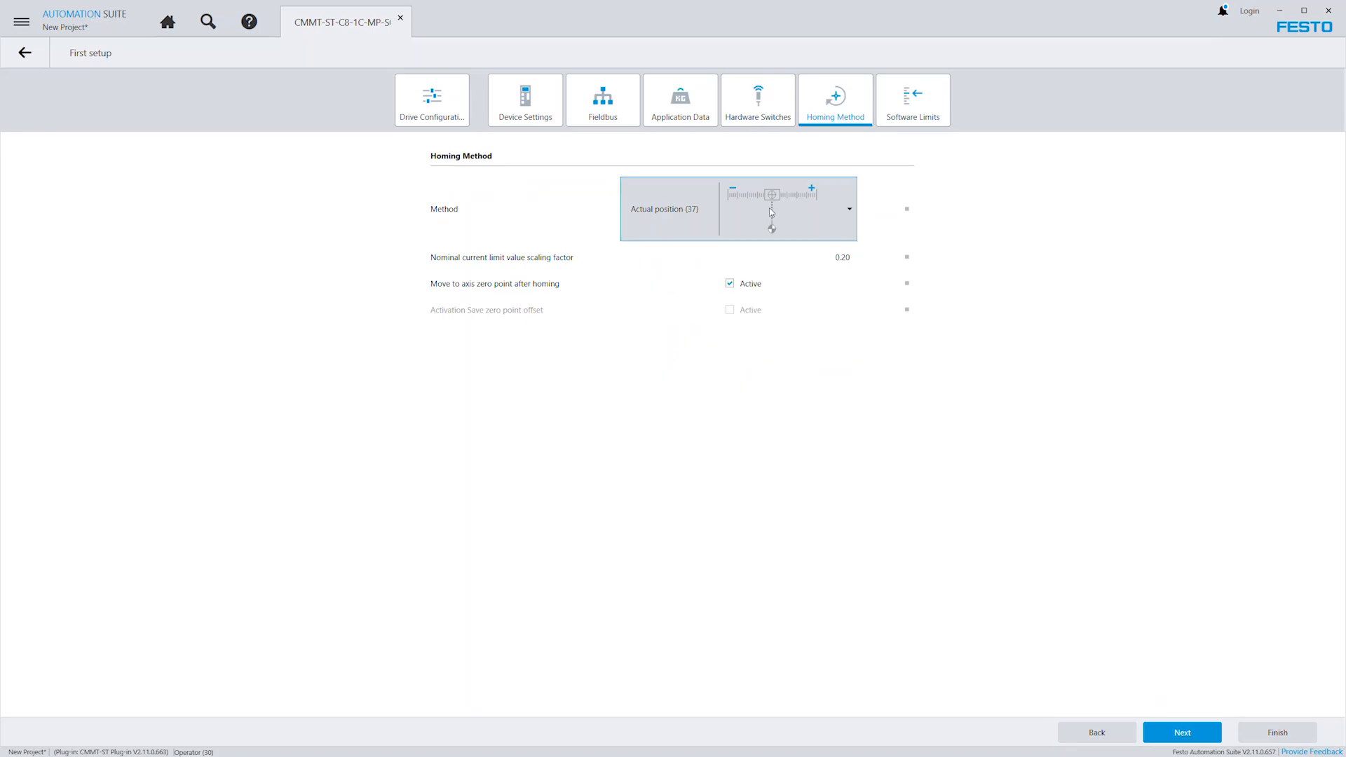
pyautogui.click(1190, 740)
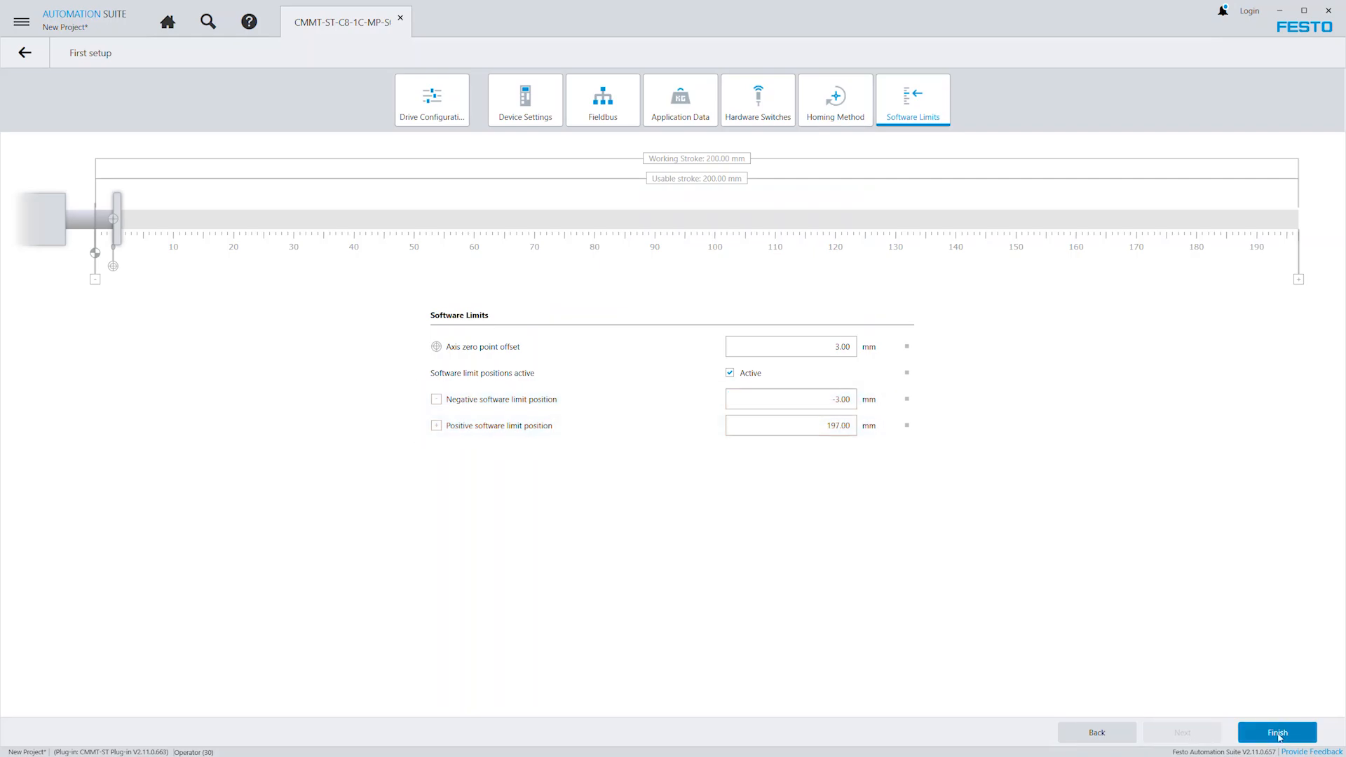
pyautogui.click(1266, 732)
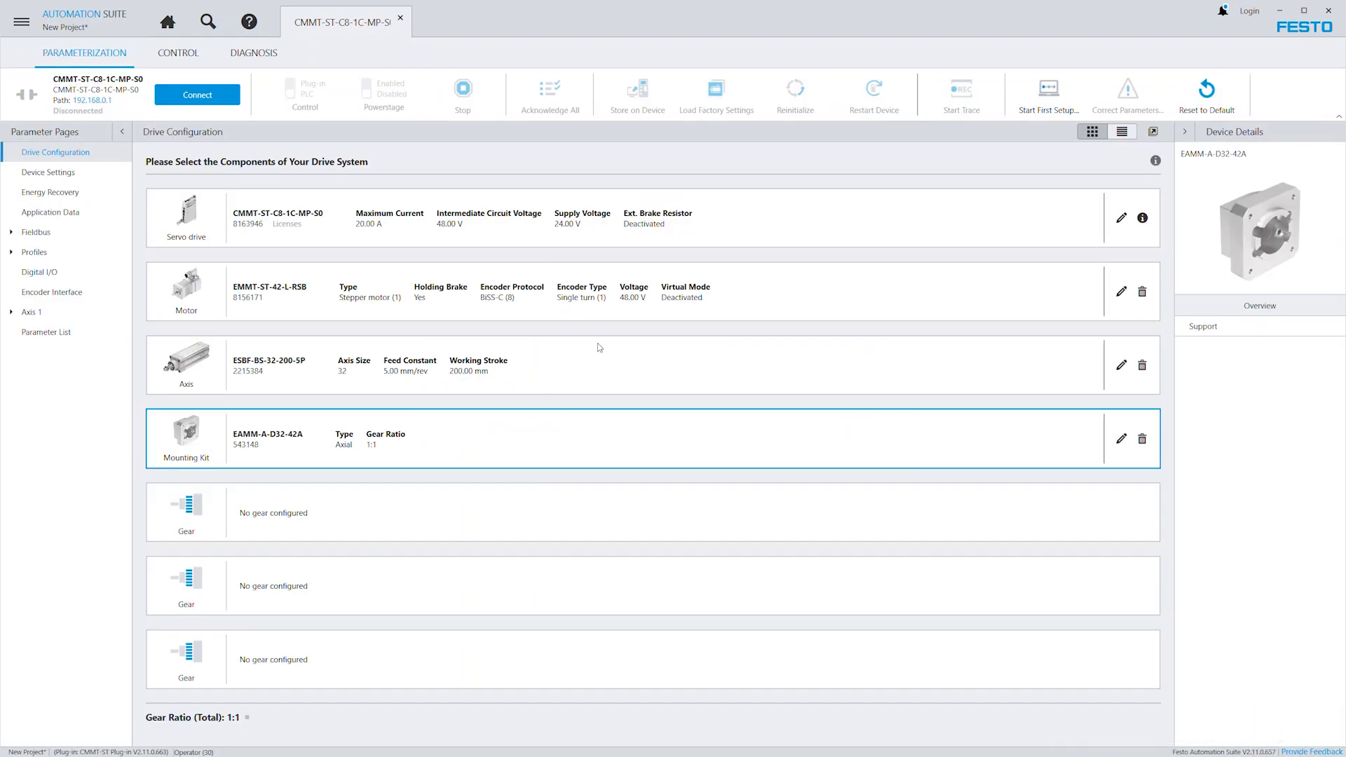
# Identify the drive at 192.168.2.100 through its identification signal and apply its address as the connection path.
pyautogui.click(92, 101)
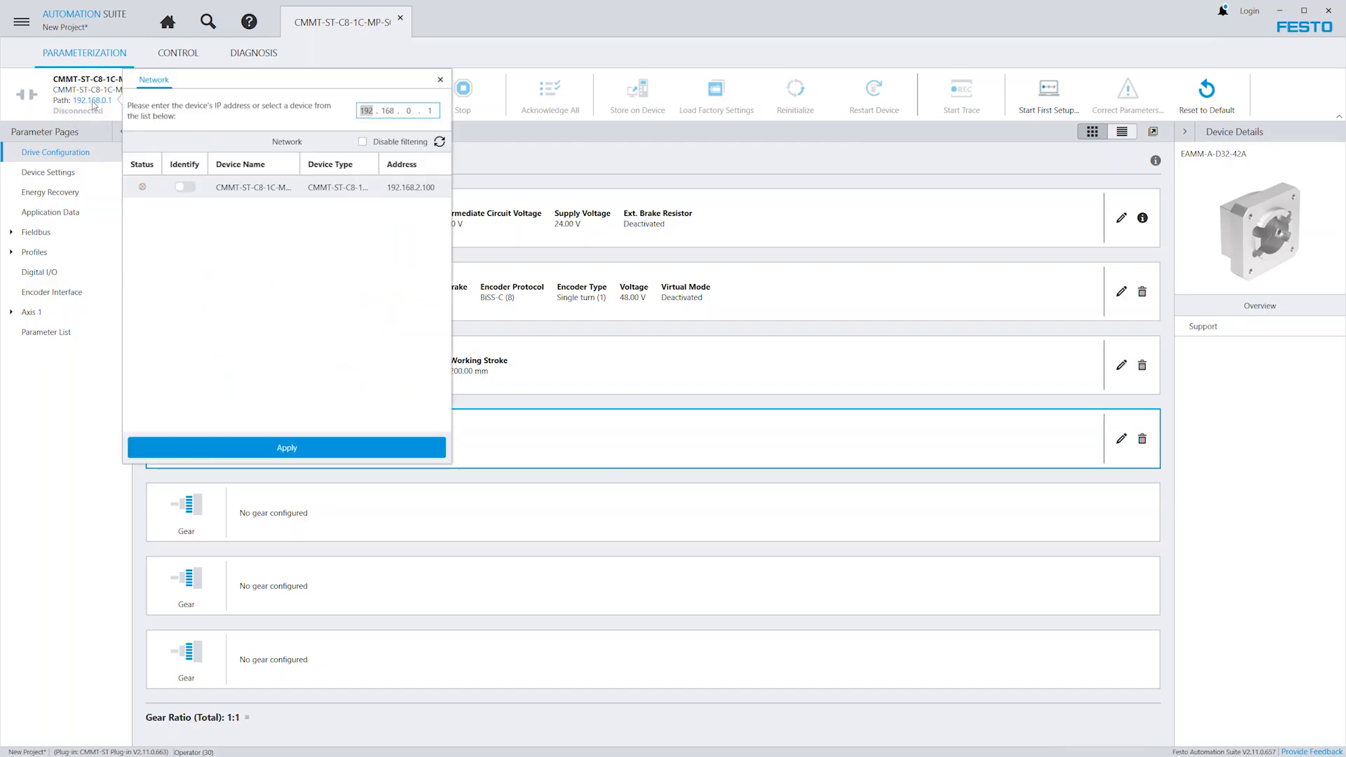
pyautogui.click(246, 192)
pyautogui.click(261, 191)
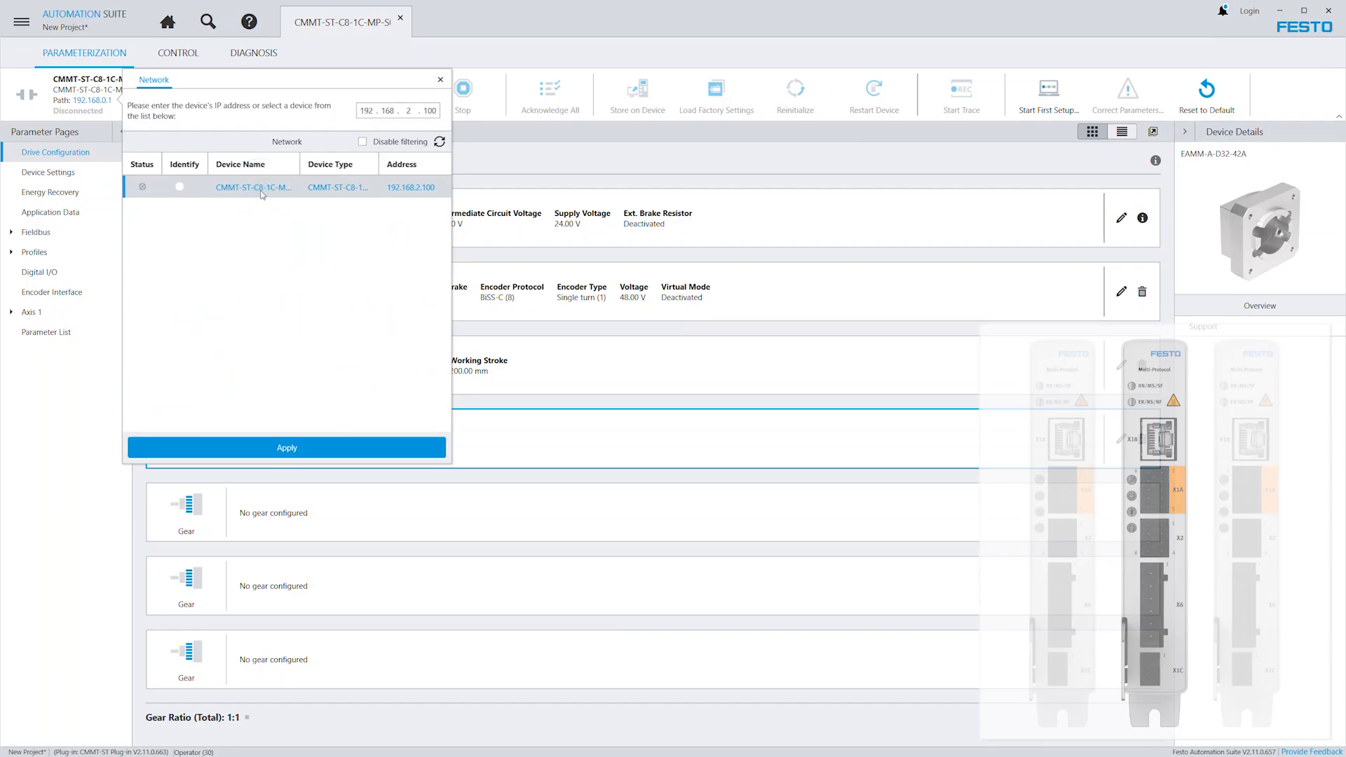
pyautogui.click(186, 188)
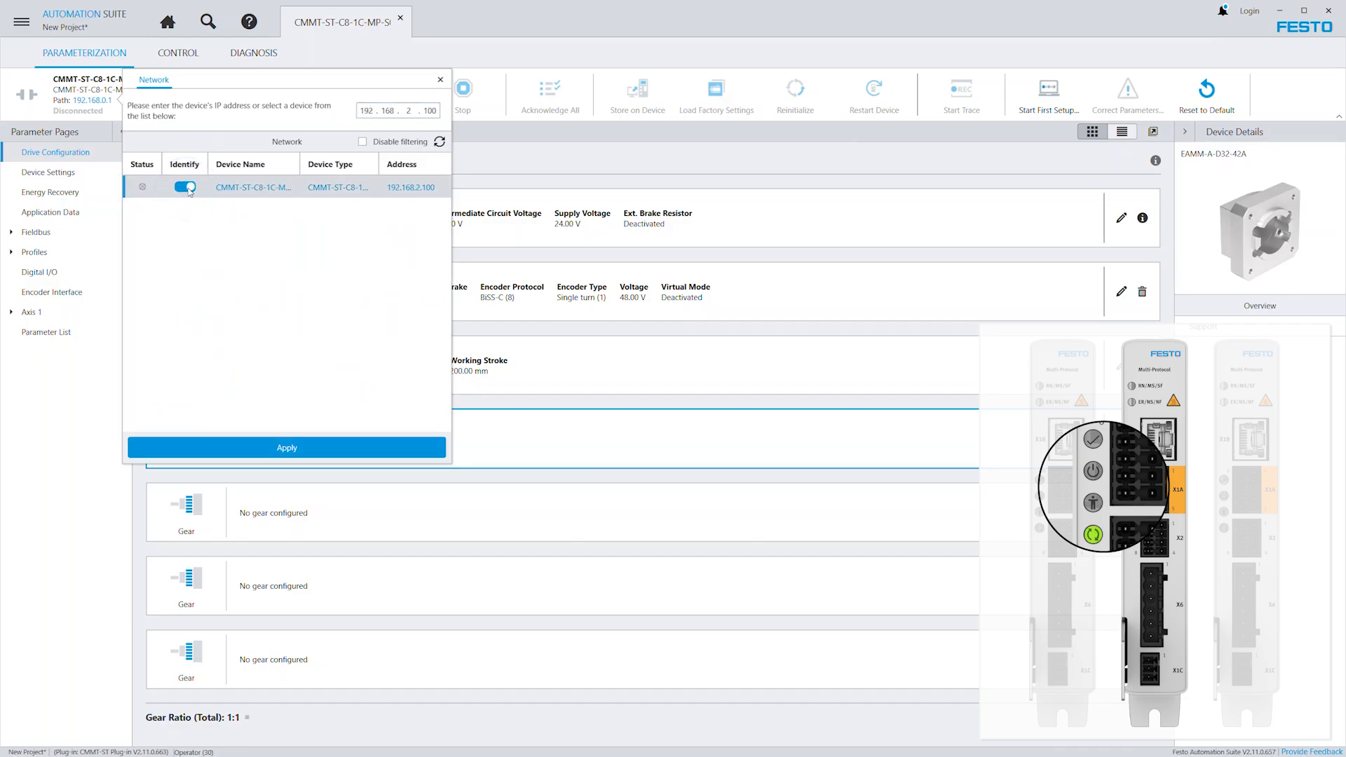
pyautogui.click(187, 187)
pyautogui.click(288, 447)
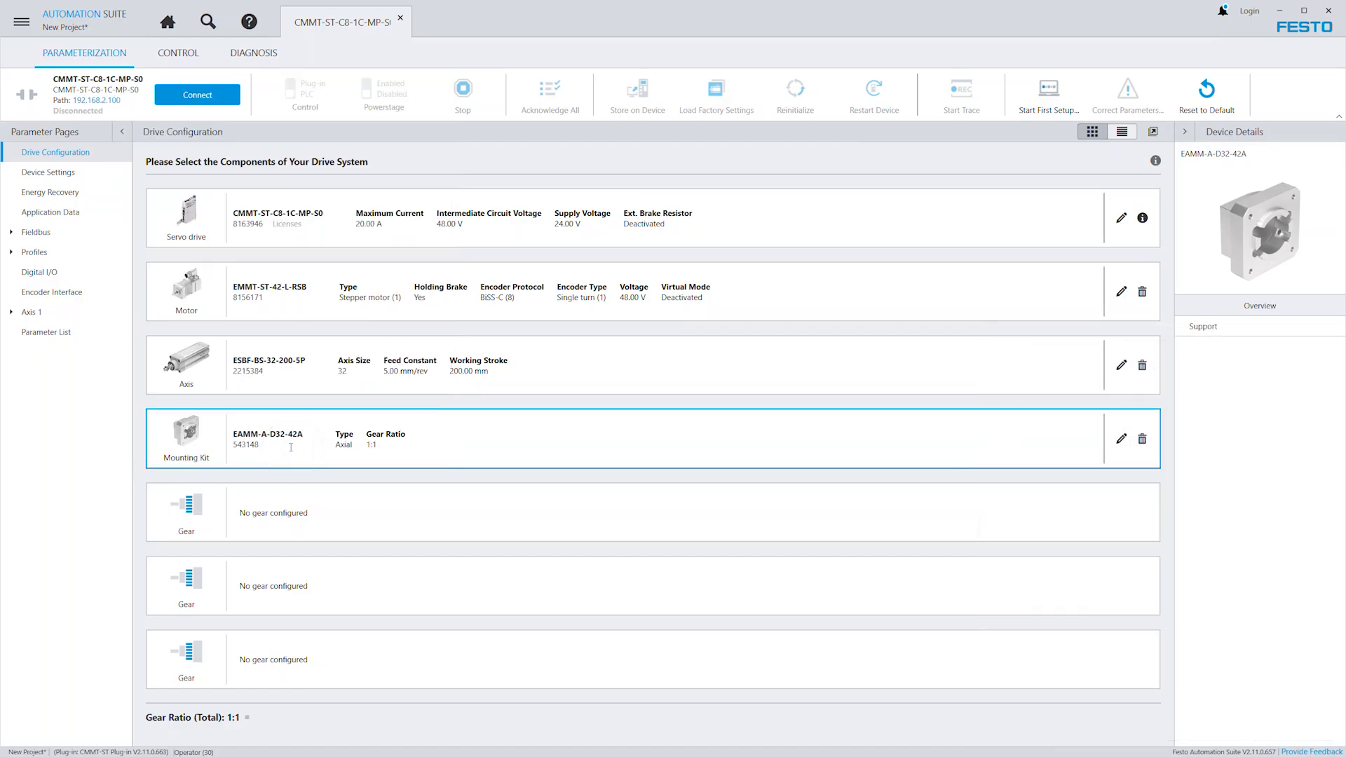
# Connect to the drive and write the project parameters to the device.
pyautogui.click(203, 103)
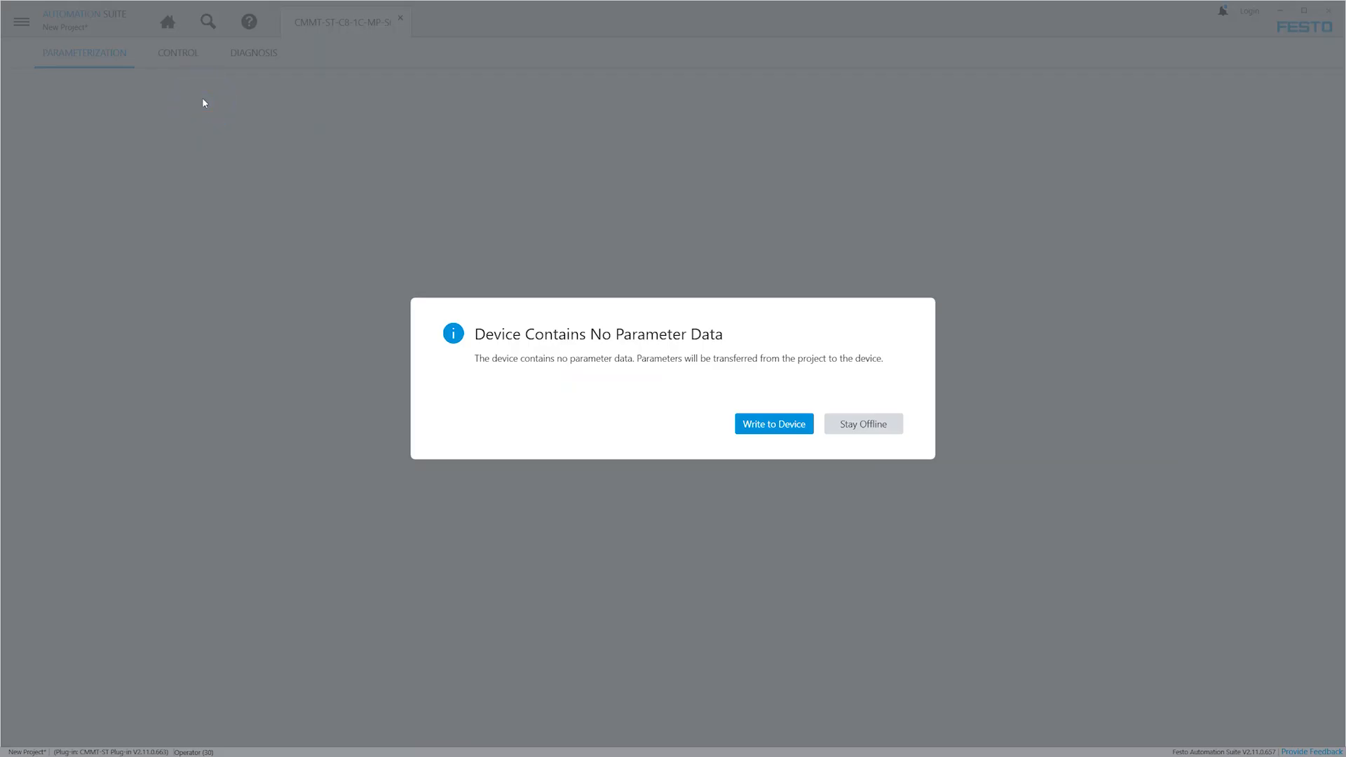
pyautogui.click(773, 424)
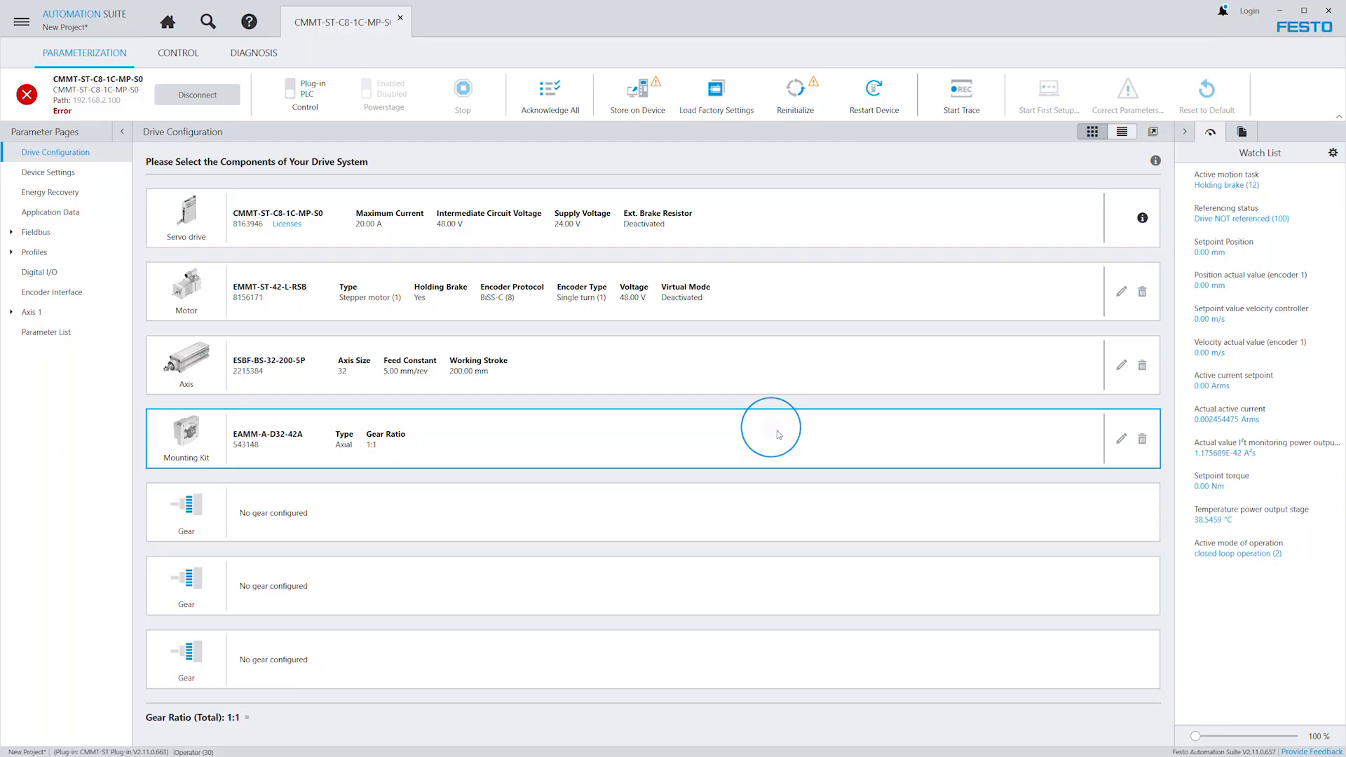
# Reinitialize the device, confirming the request, and acknowledge all its pending errors.
pyautogui.click(799, 89)
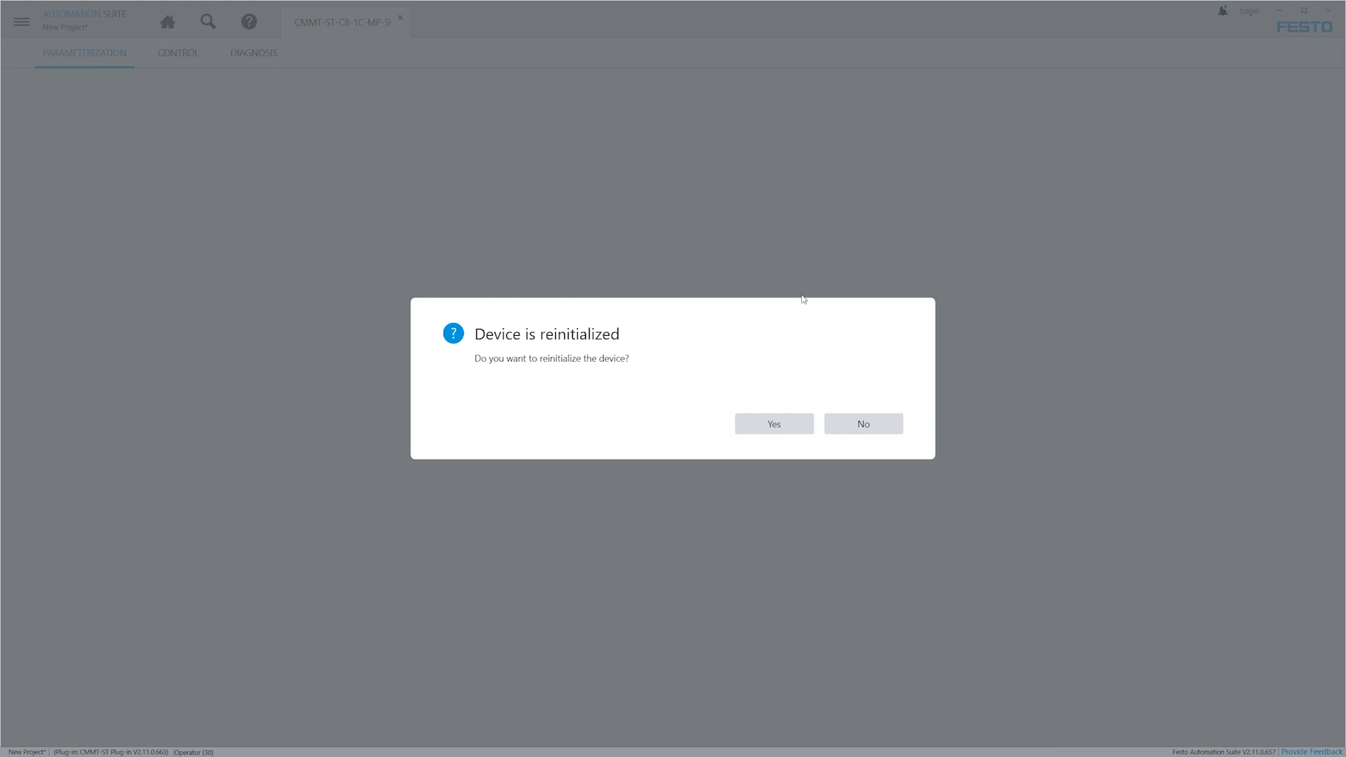
pyautogui.click(776, 424)
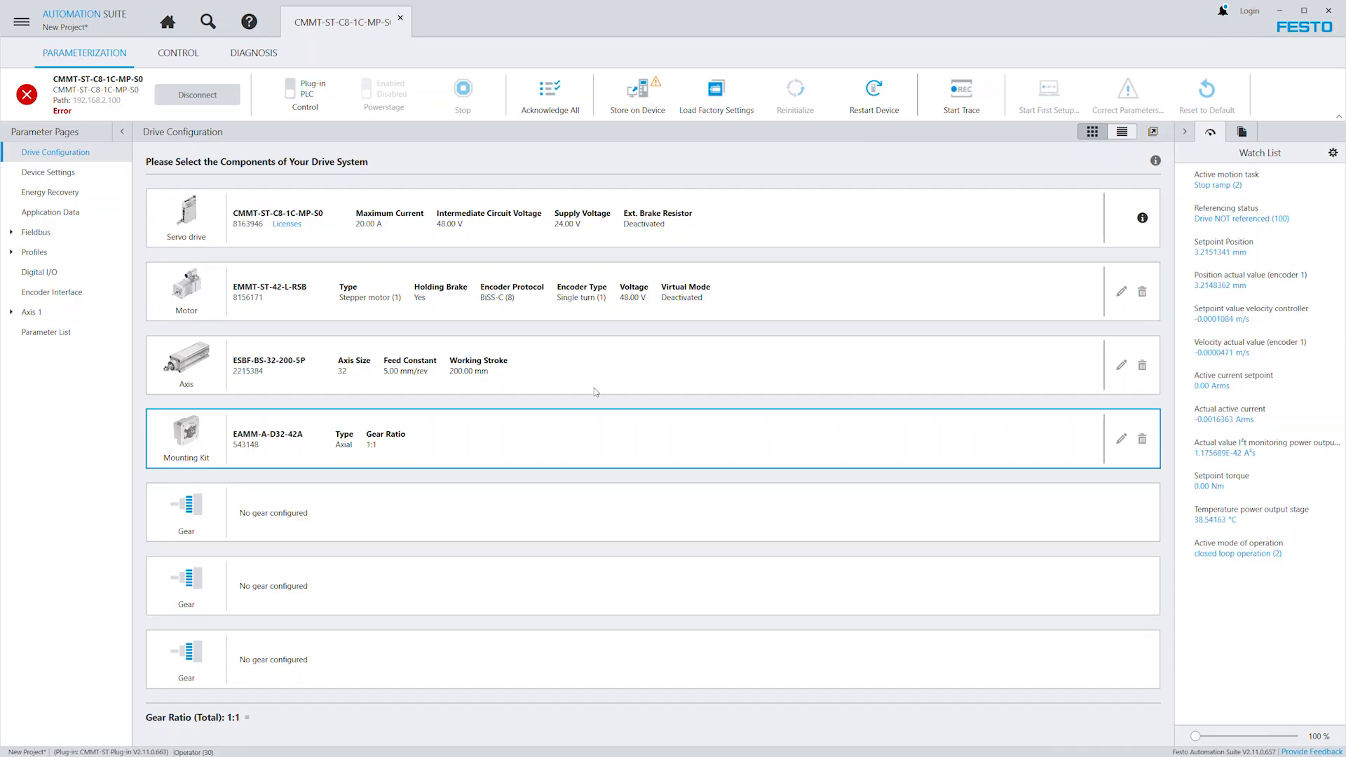
pyautogui.click(27, 94)
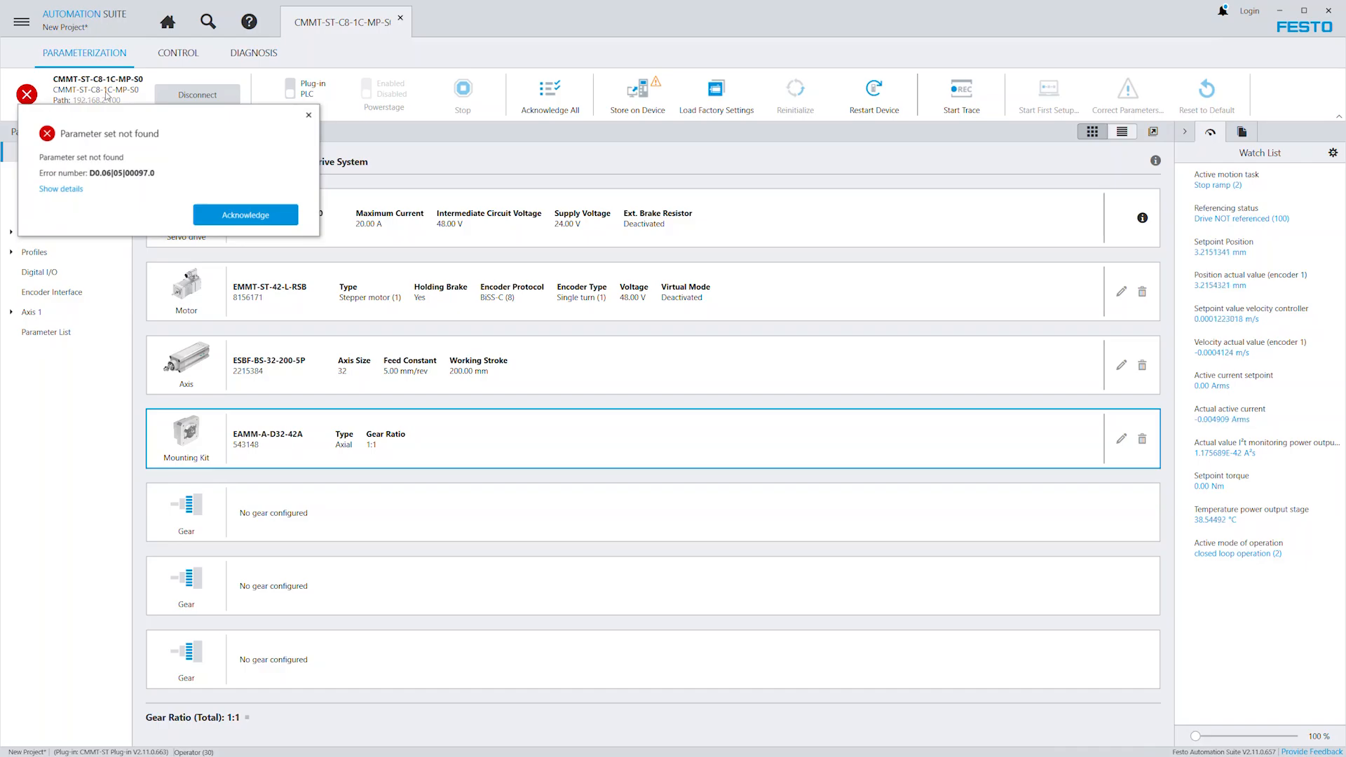
pyautogui.click(557, 89)
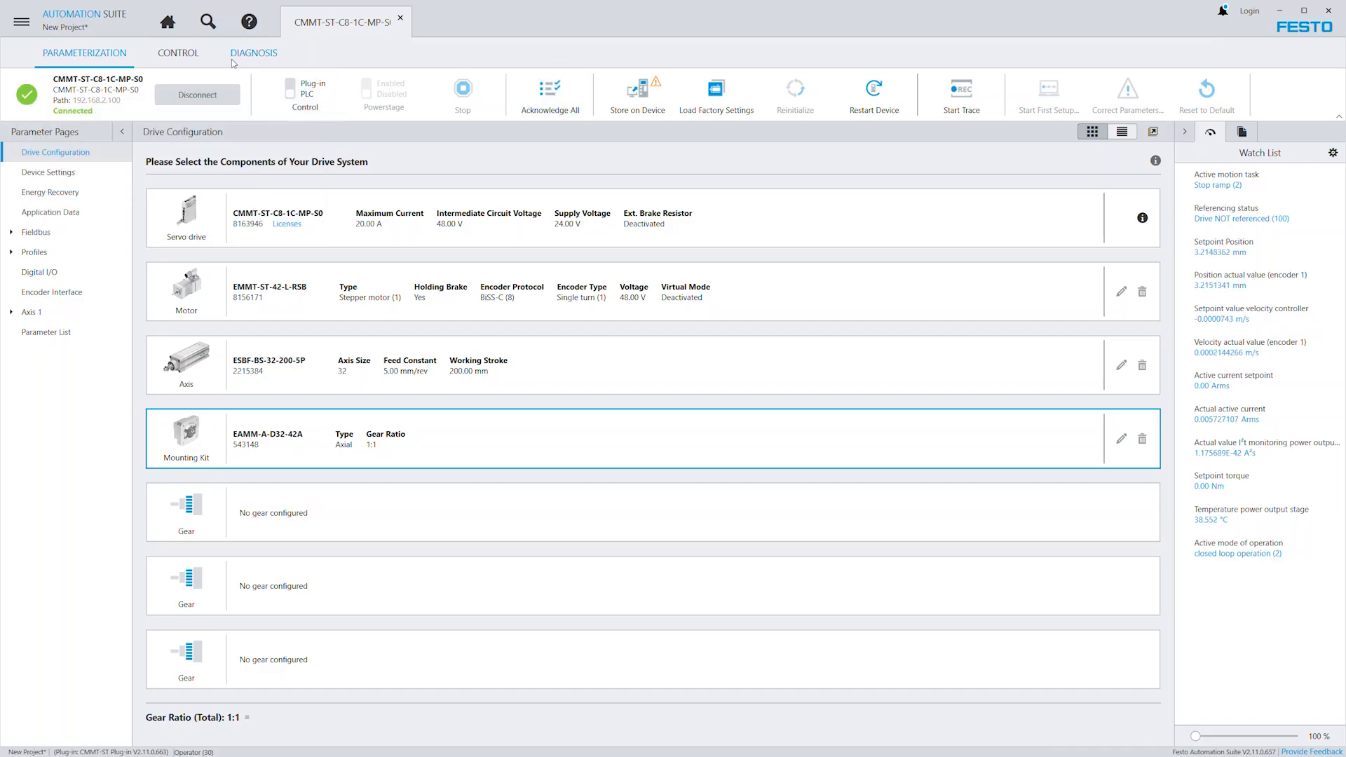
# Take master control of the drive through the plug-in, accepting the control warning, and enable the powerstage.
pyautogui.click(184, 53)
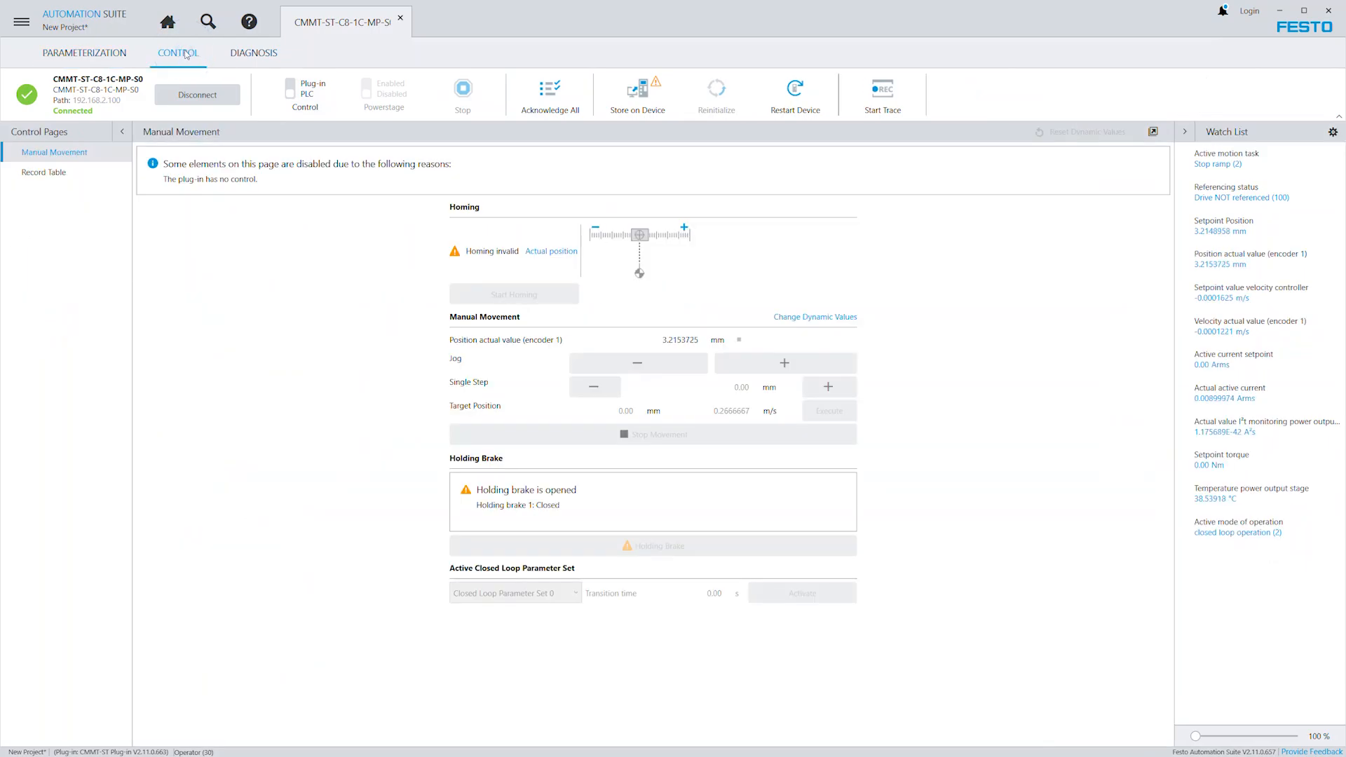
pyautogui.click(306, 103)
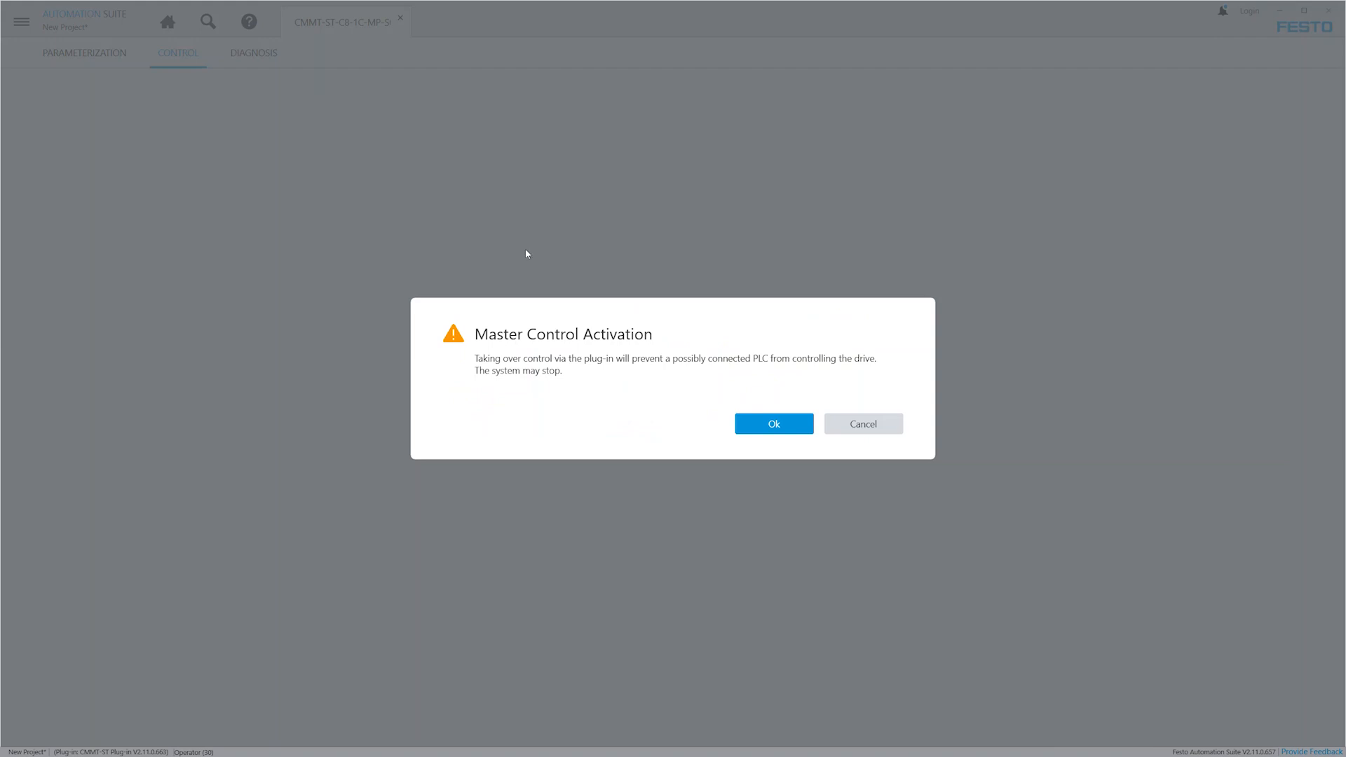
pyautogui.click(775, 424)
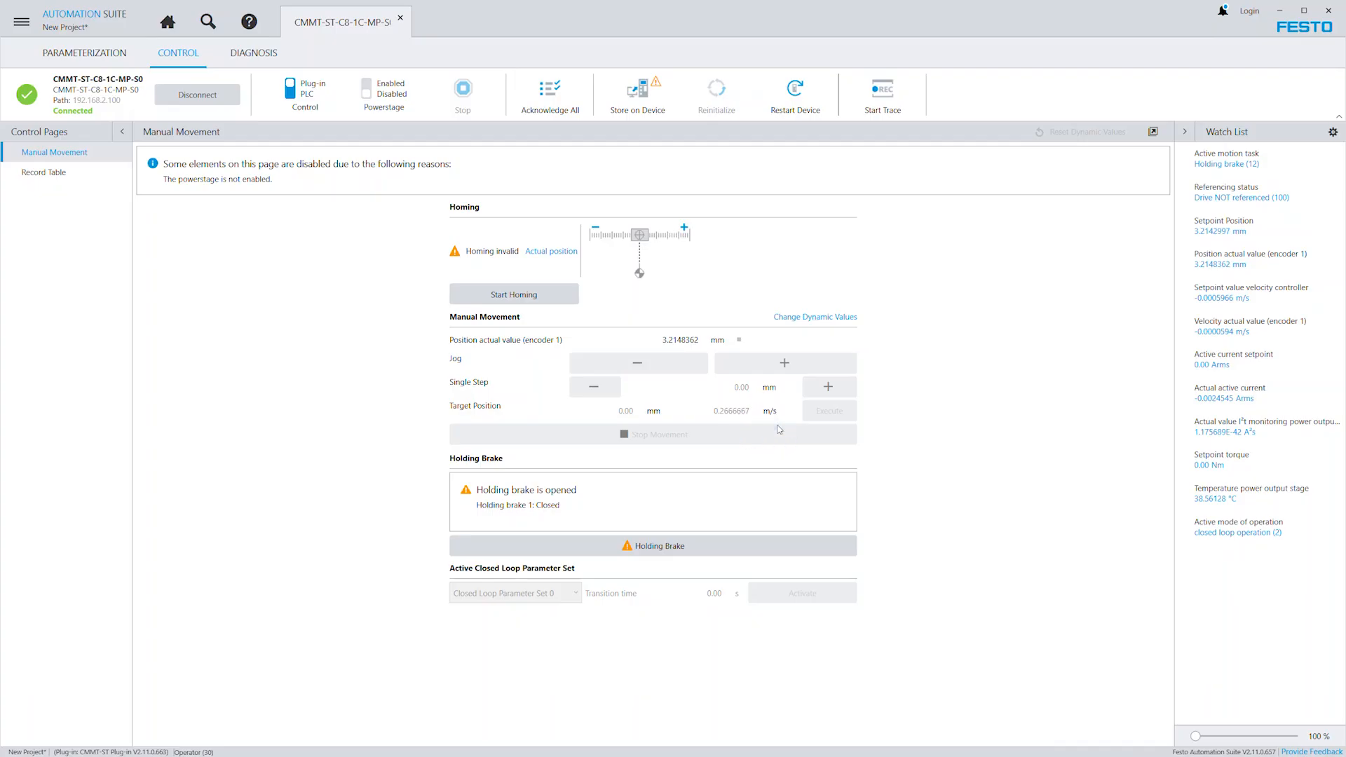
pyautogui.click(384, 99)
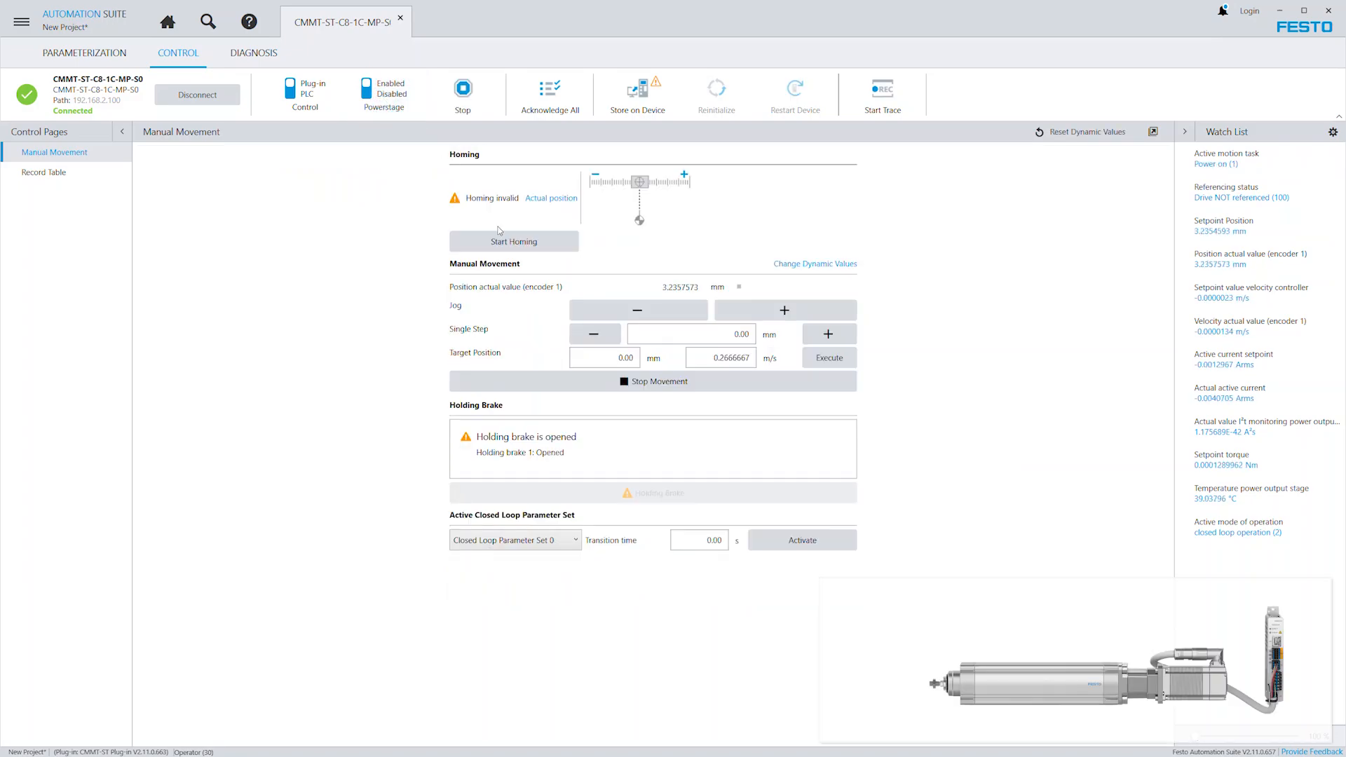
# Home the axis at its actual position, and jog it forward to about 24 mm and back to about 7 mm.
pyautogui.click(512, 245)
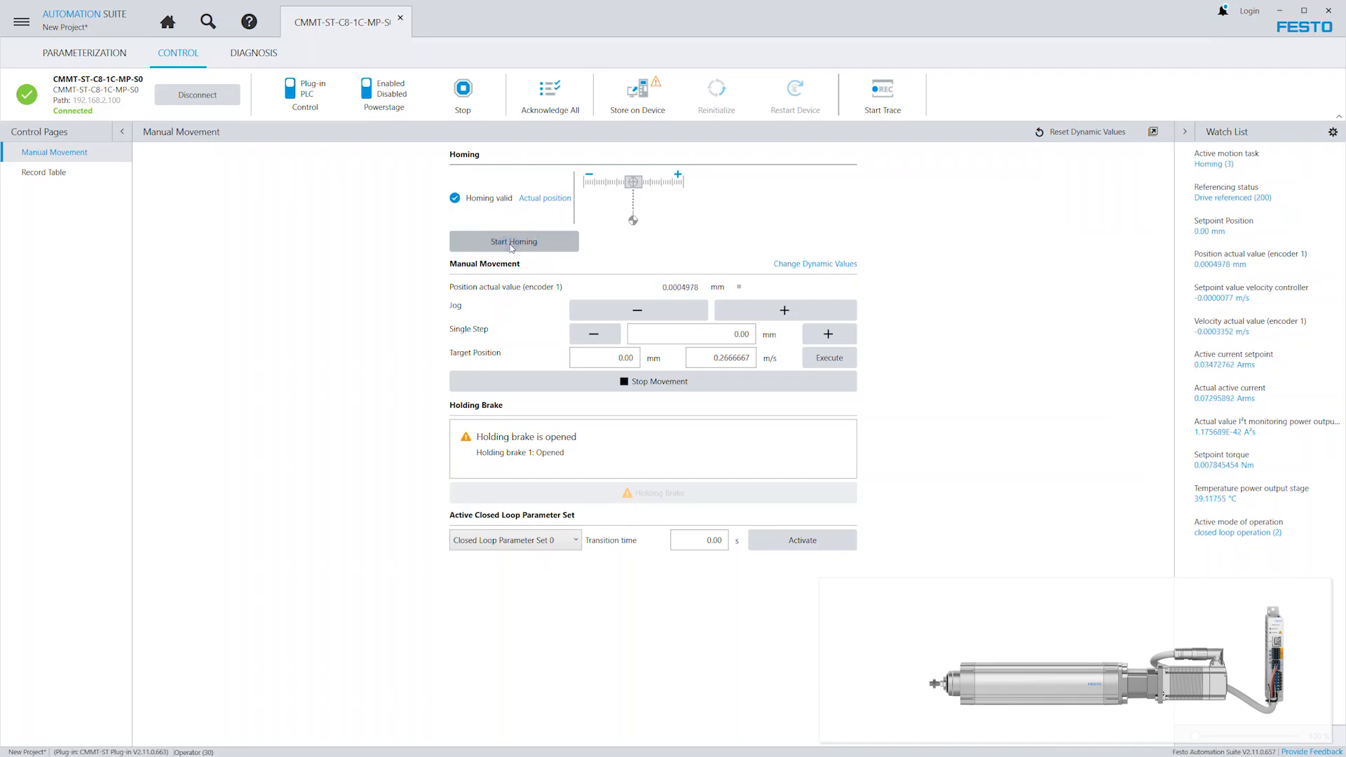
pyautogui.click(785, 311)
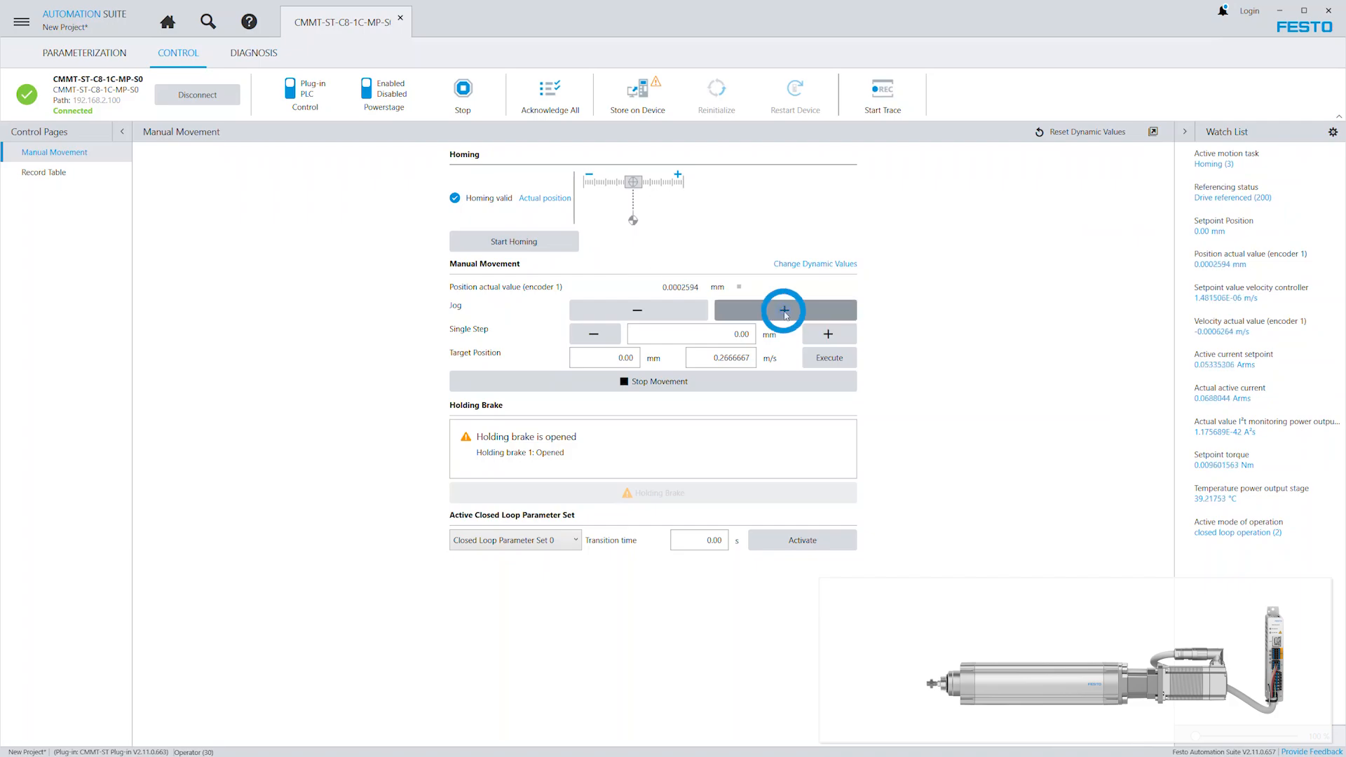
pyautogui.click(785, 316)
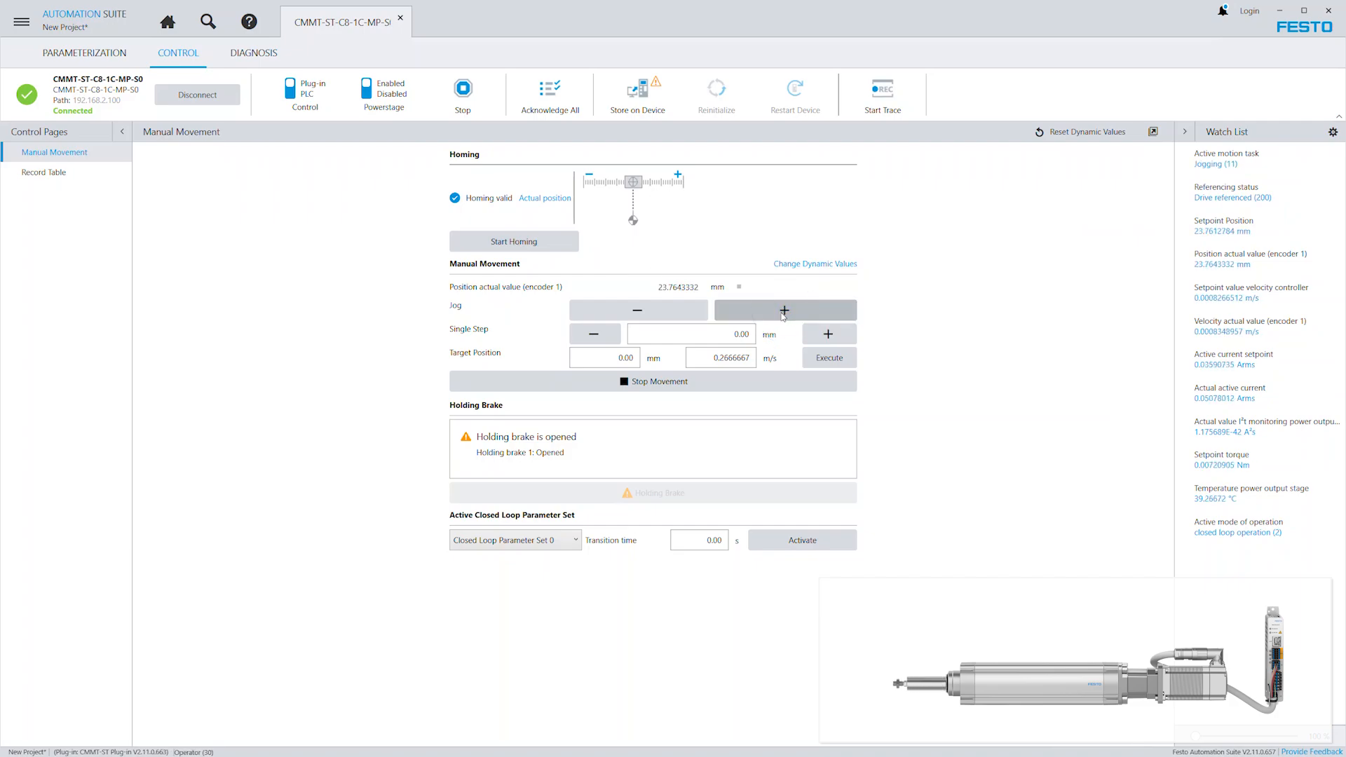
pyautogui.click(640, 312)
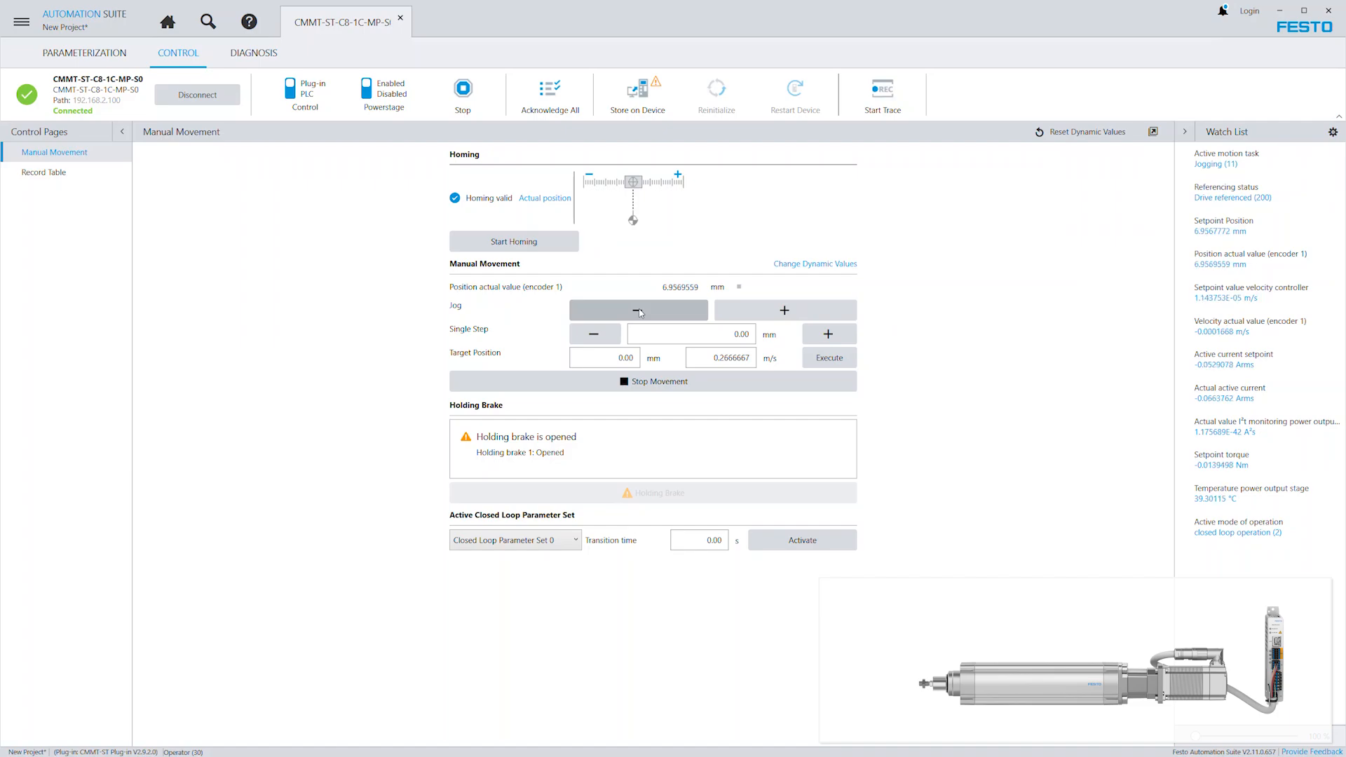
# Move the axis by a single step of 10 mm in the positive direction and one of 5 mm in the negative direction.
pyautogui.doubleClick(741, 335)
pyautogui.write('10')
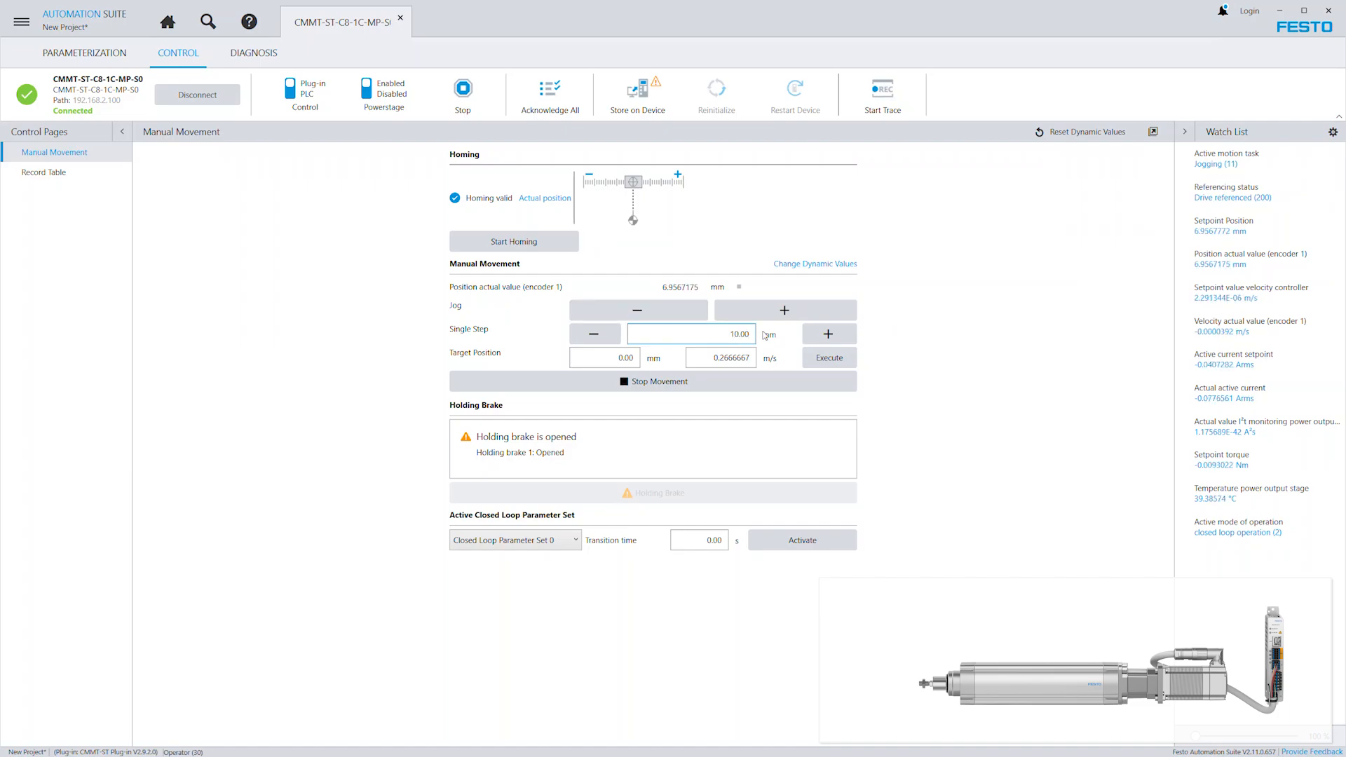
pyautogui.click(829, 336)
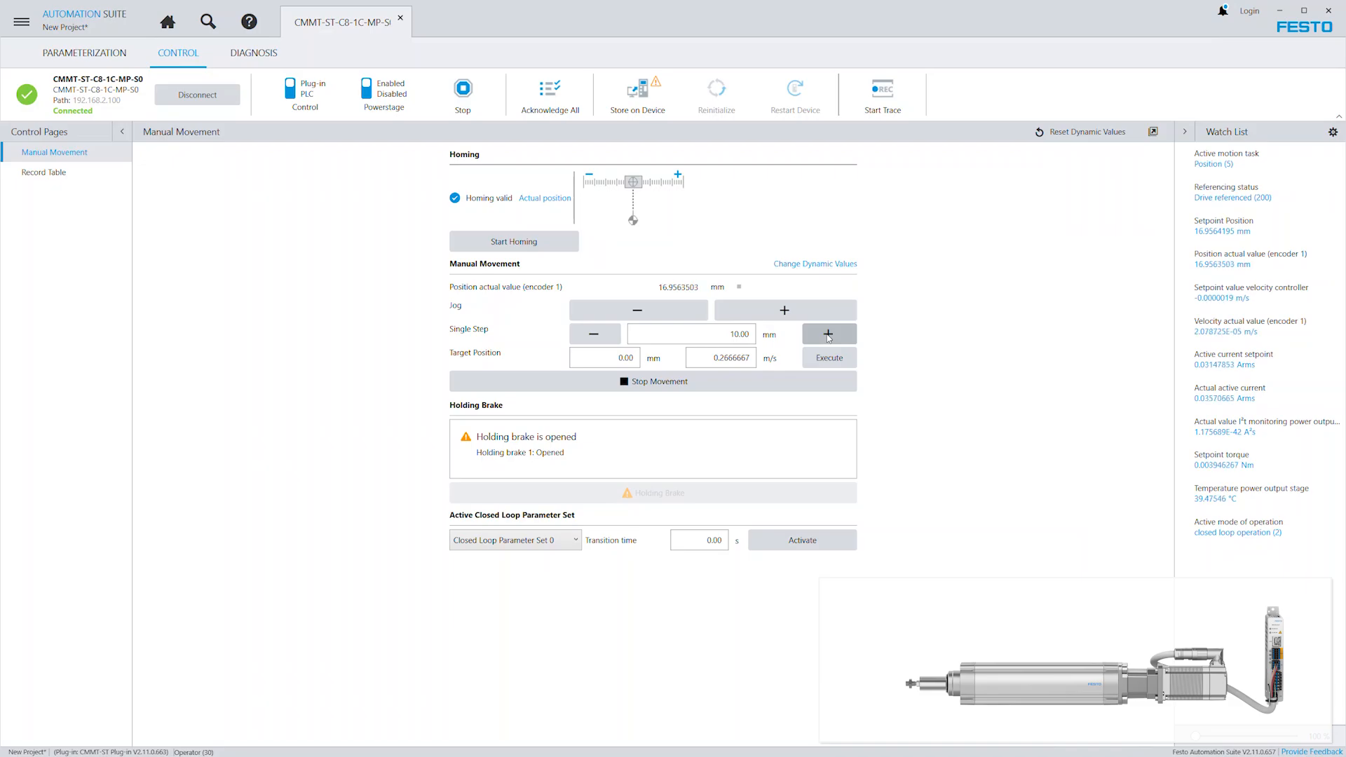
pyautogui.click(753, 336)
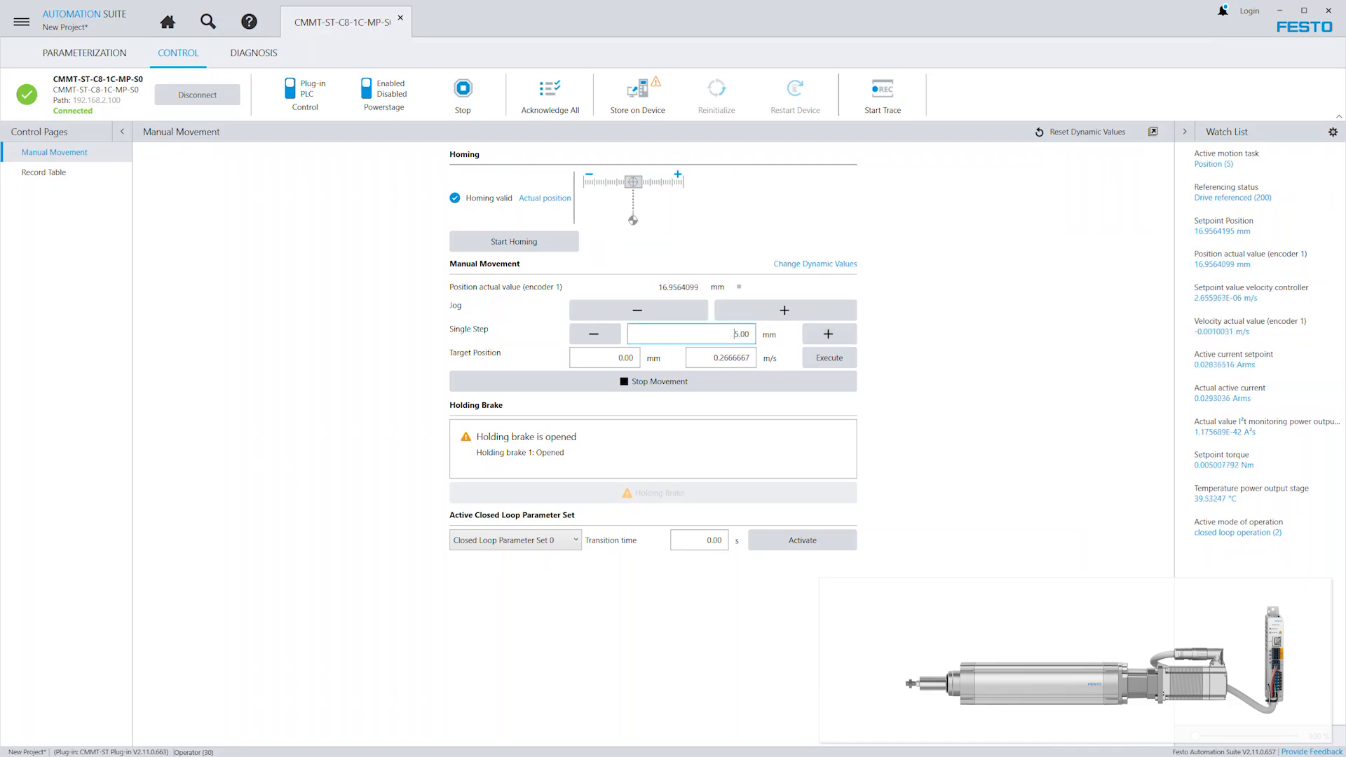
pyautogui.write('5.00')
pyautogui.click(595, 335)
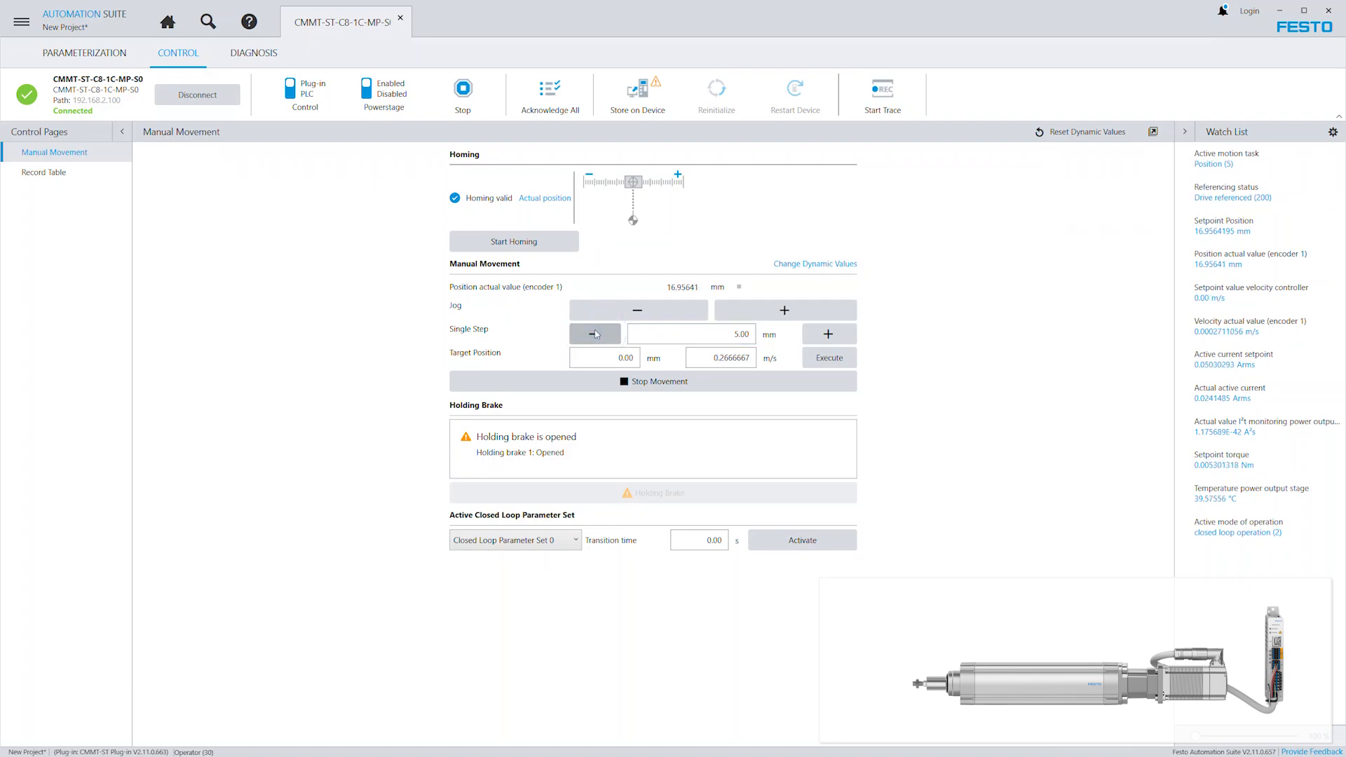
pyautogui.click(595, 335)
# Move the axis to the target position 30 mm at a velocity of 0.01 m/s.
pyautogui.moveTo(615, 358); pyautogui.dragTo(638, 360)
pyautogui.write('30')
pyautogui.press('Return')
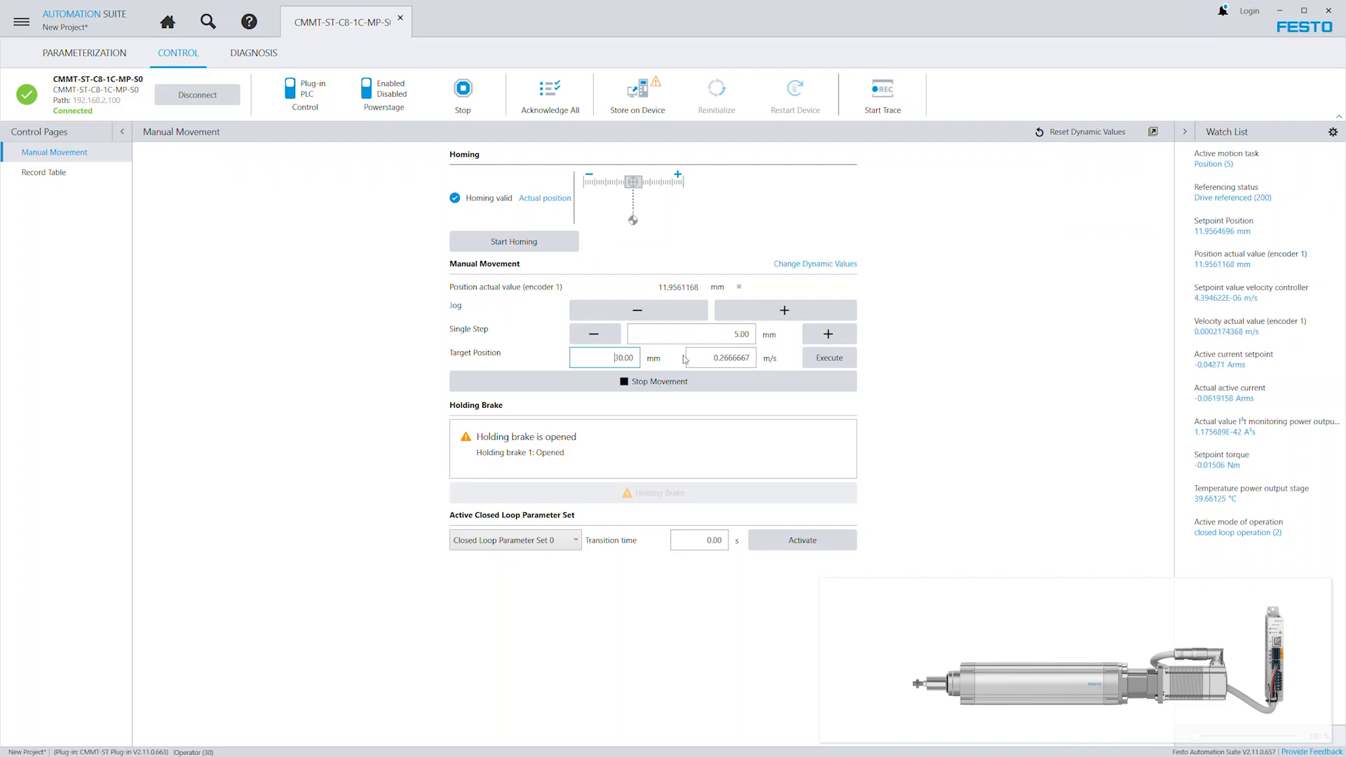
pyautogui.doubleClick(738, 359)
pyautogui.write('0.01')
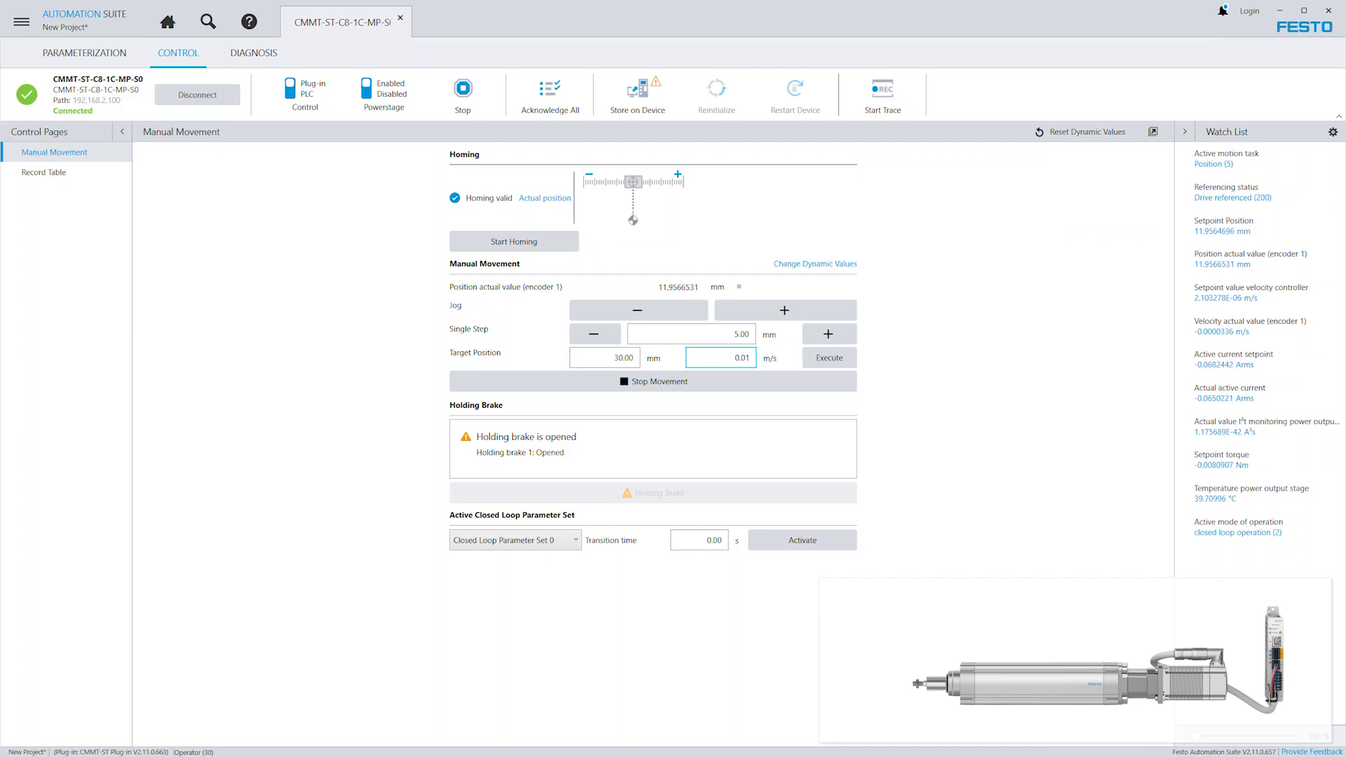
pyautogui.click(832, 358)
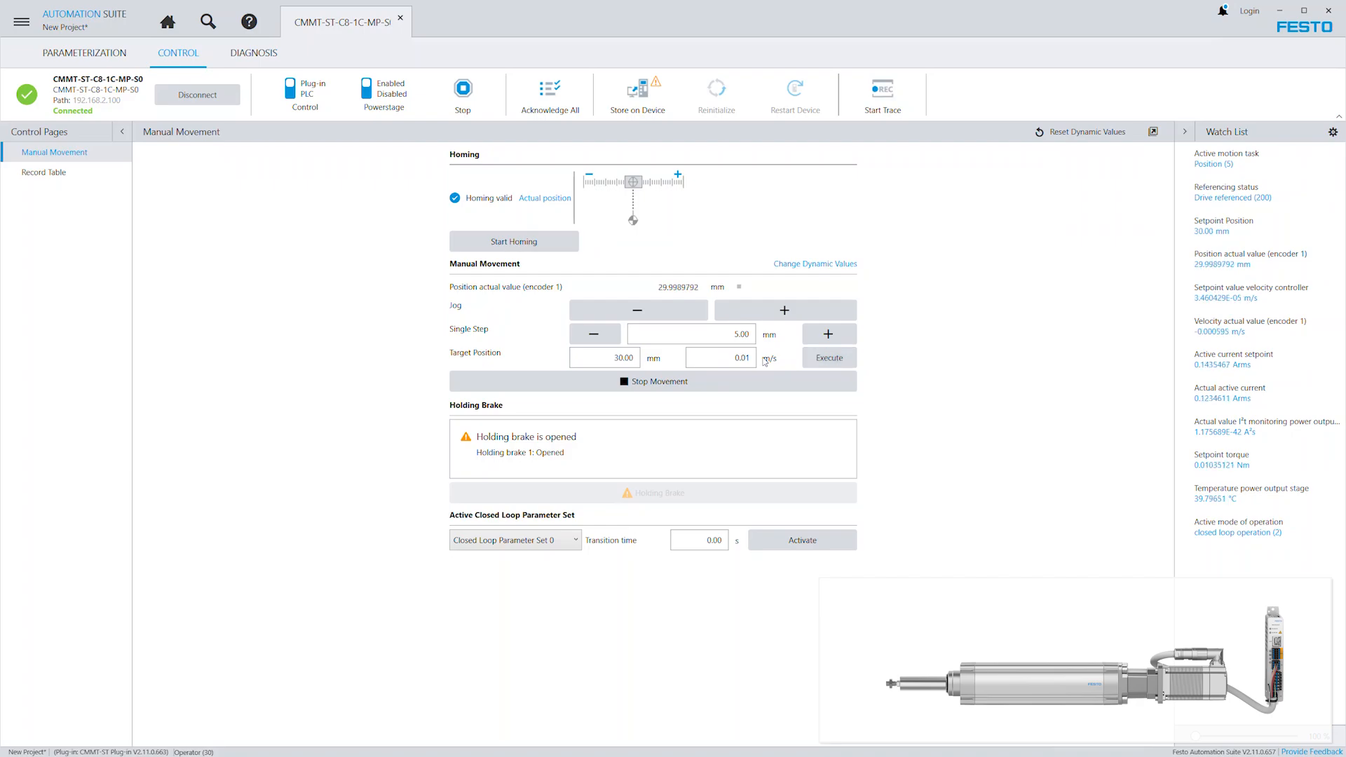
# Move the axis to the target position 20 mm, keeping the velocity of 0.01 m/s.
pyautogui.doubleClick(610, 357)
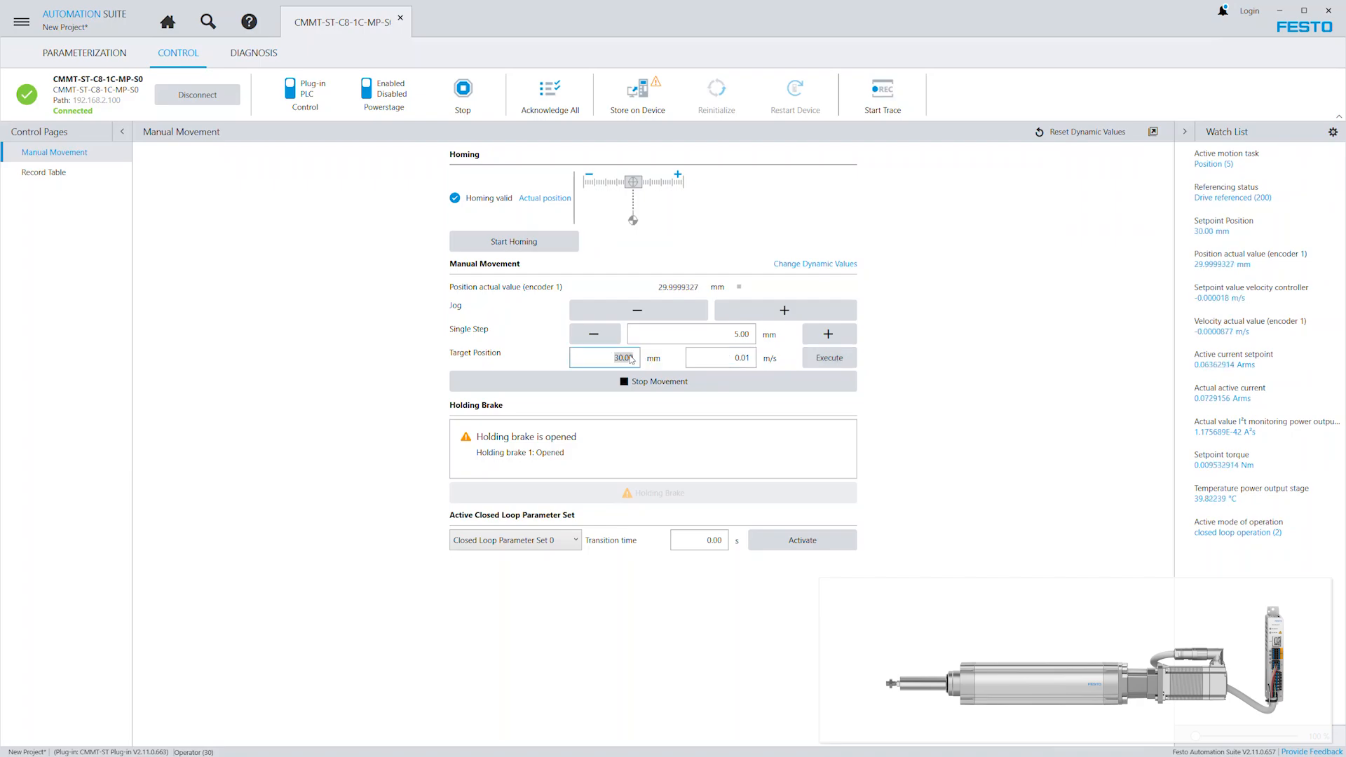
pyautogui.write('20.00')
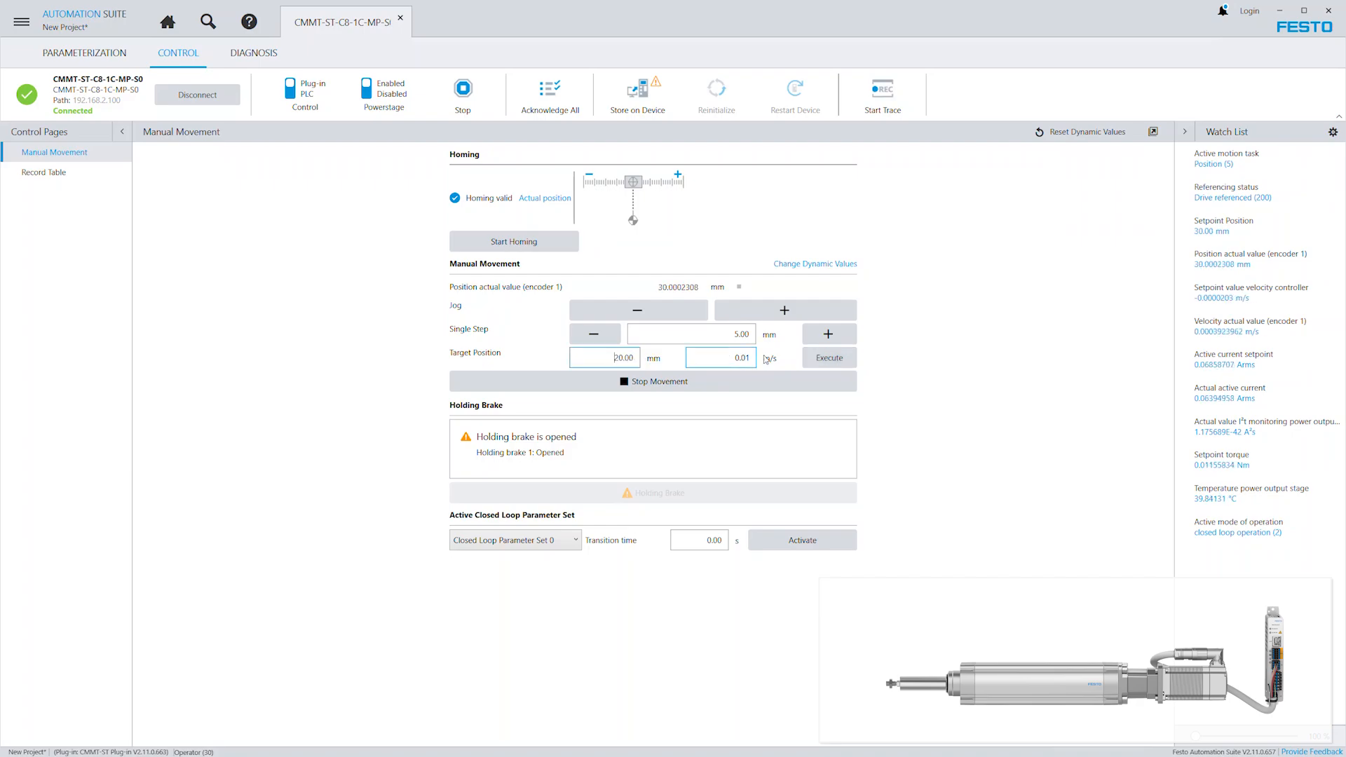
pyautogui.click(827, 360)
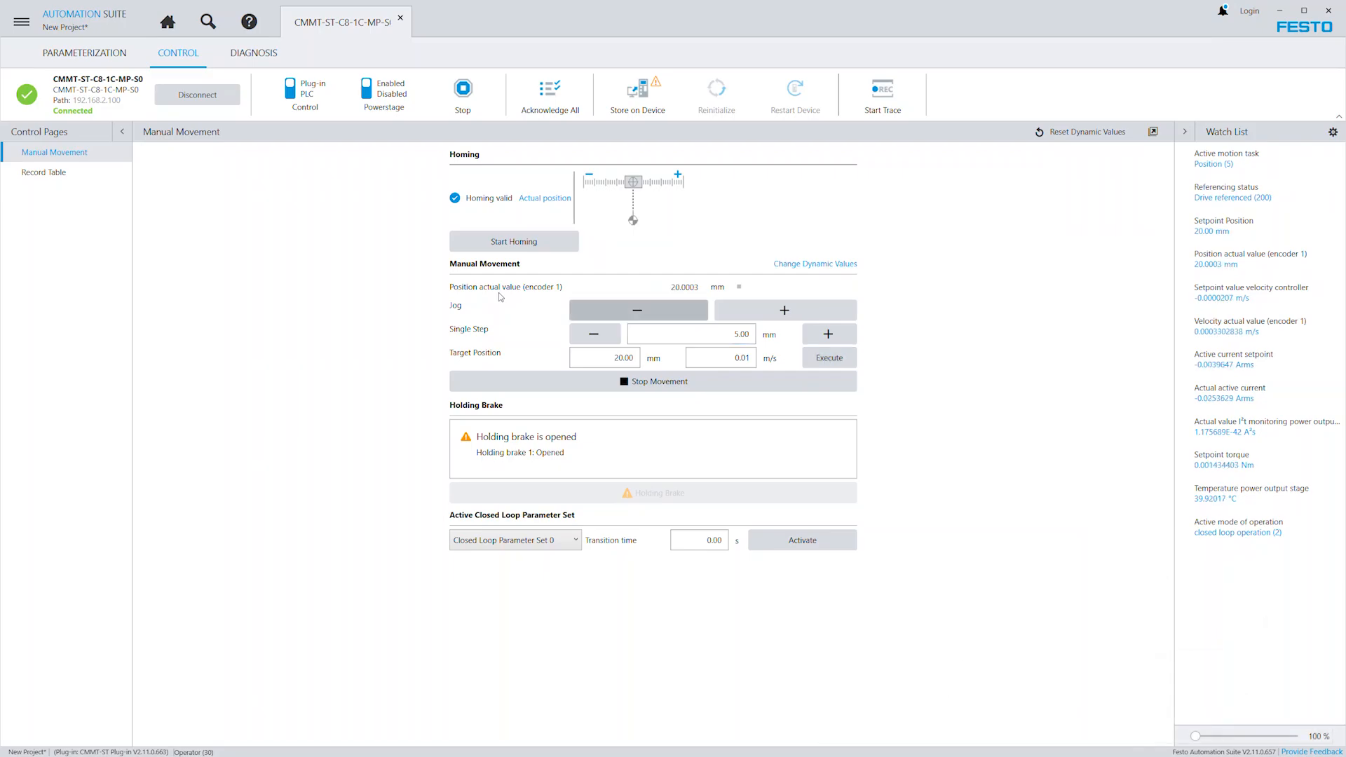
# Show the Manual Movement parameters of Axis 1 with the jog and single step dynamic values, and store the parameters on the device.
pyautogui.click(81, 55)
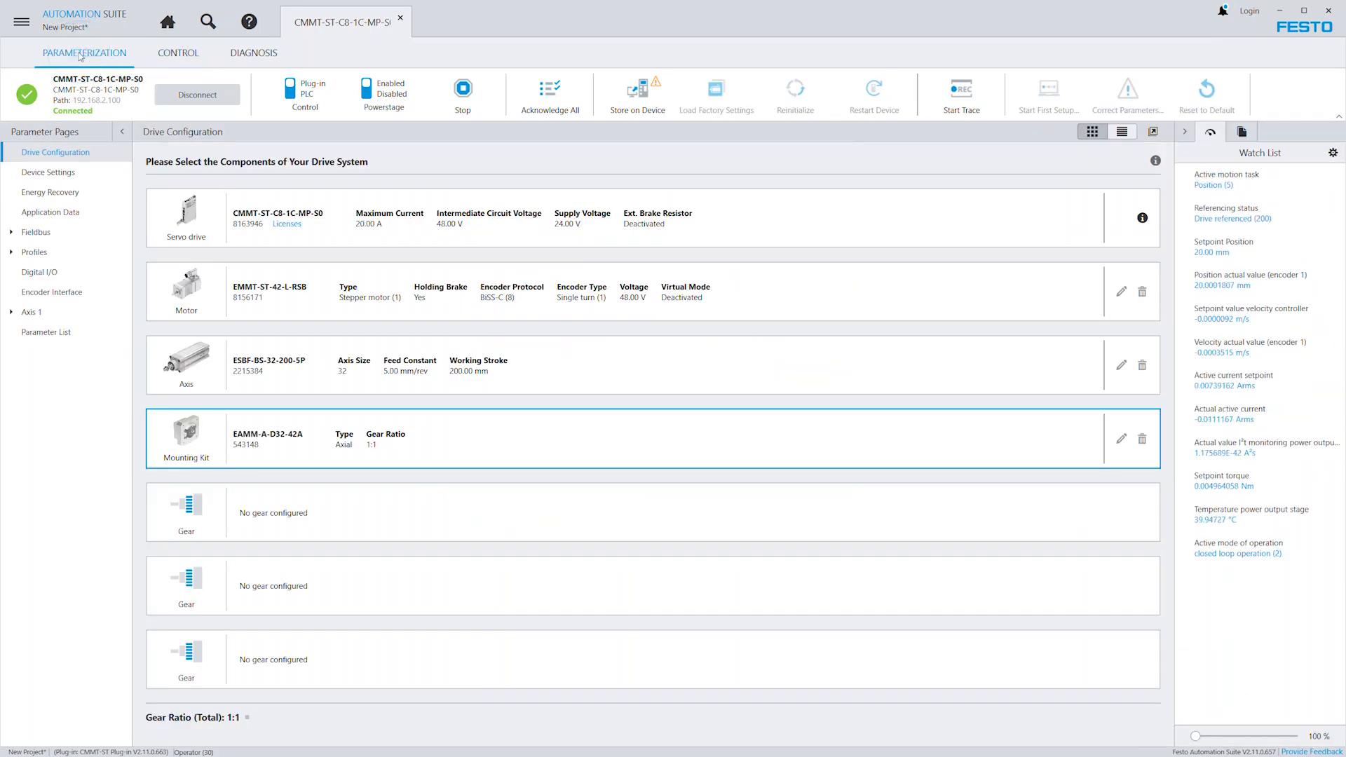
pyautogui.click(13, 315)
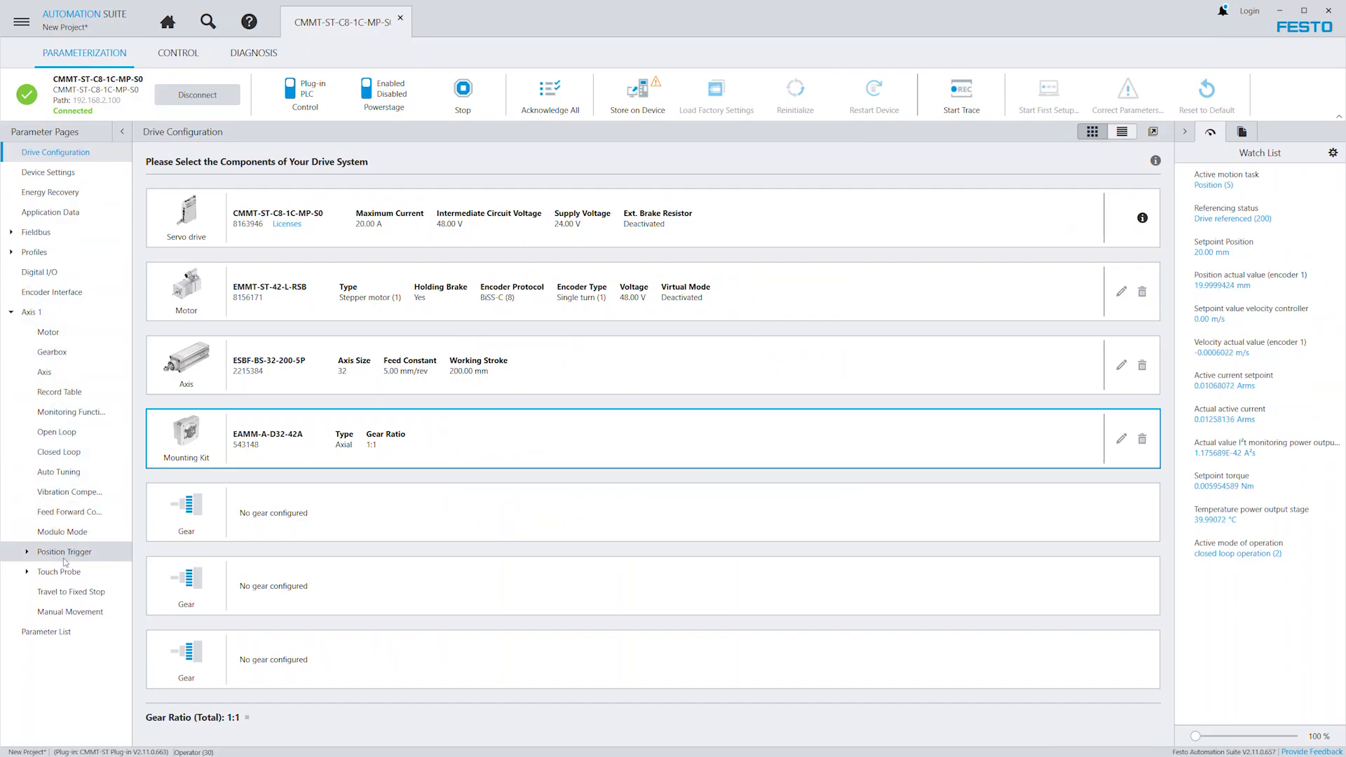
pyautogui.click(75, 612)
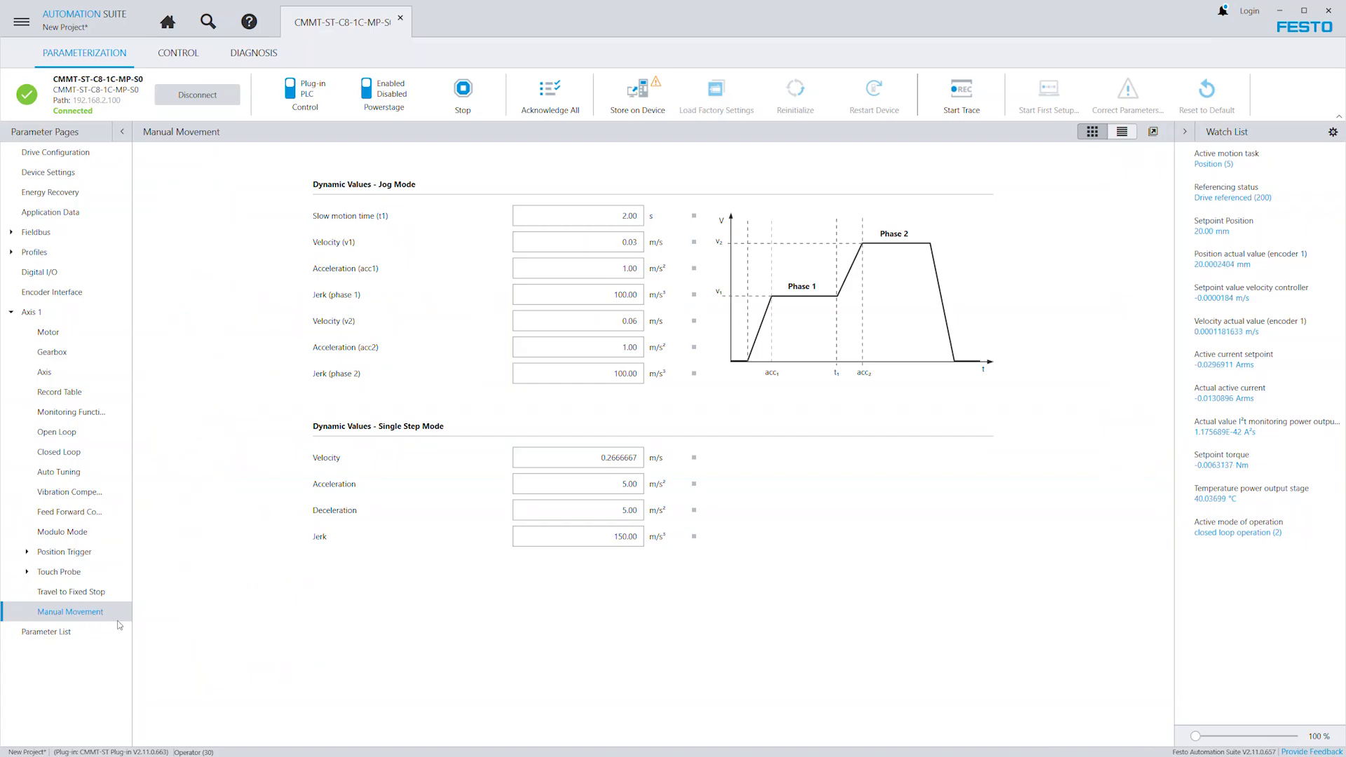
pyautogui.click(640, 100)
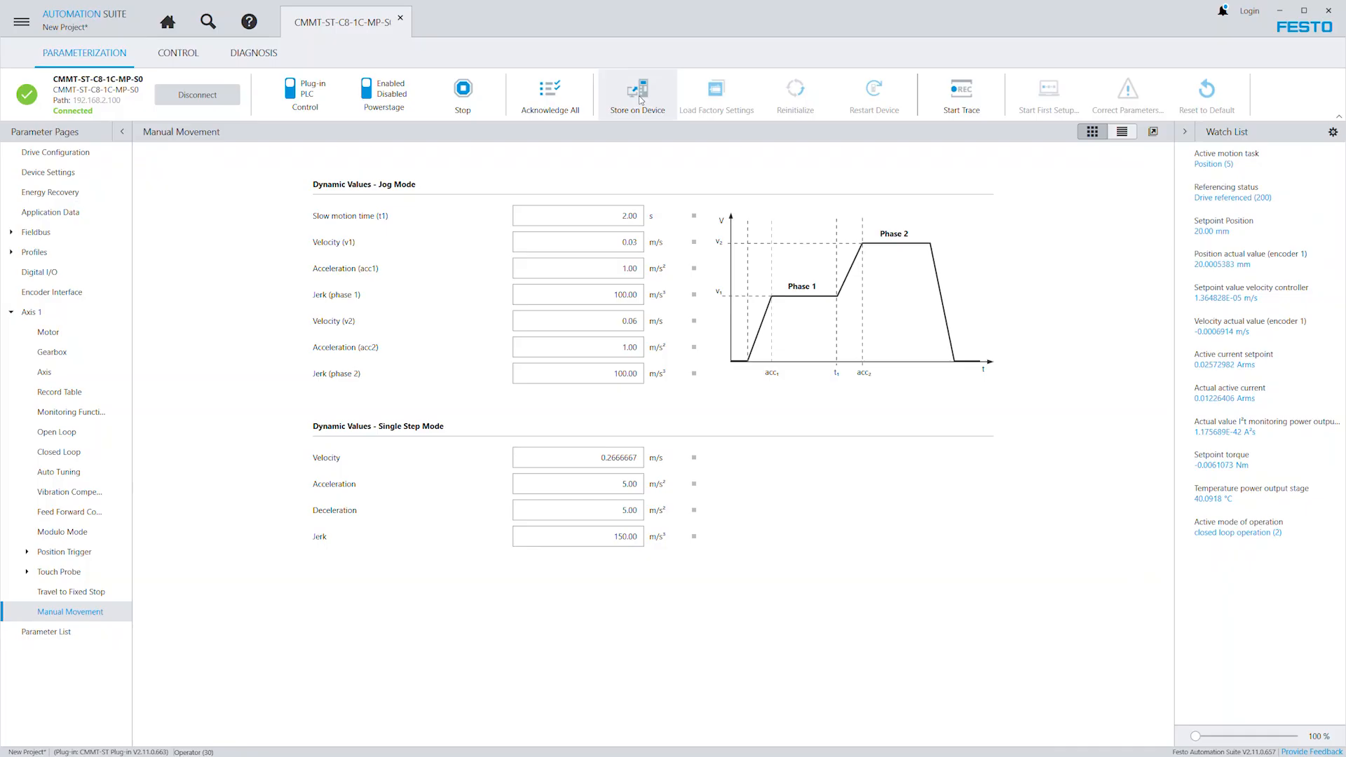